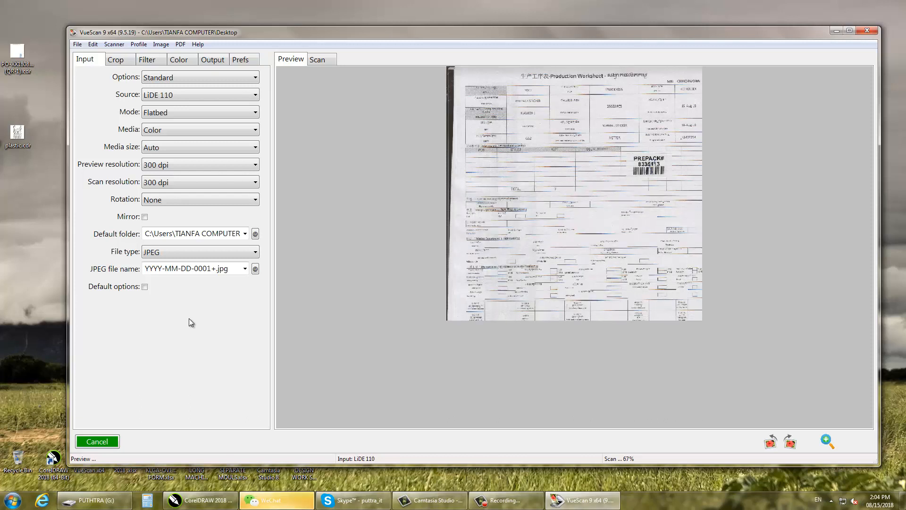
- Scan the production worksheet to 2018-08-15-0001.jpg, then close Photo Viewer and VueScan
click(140, 444)
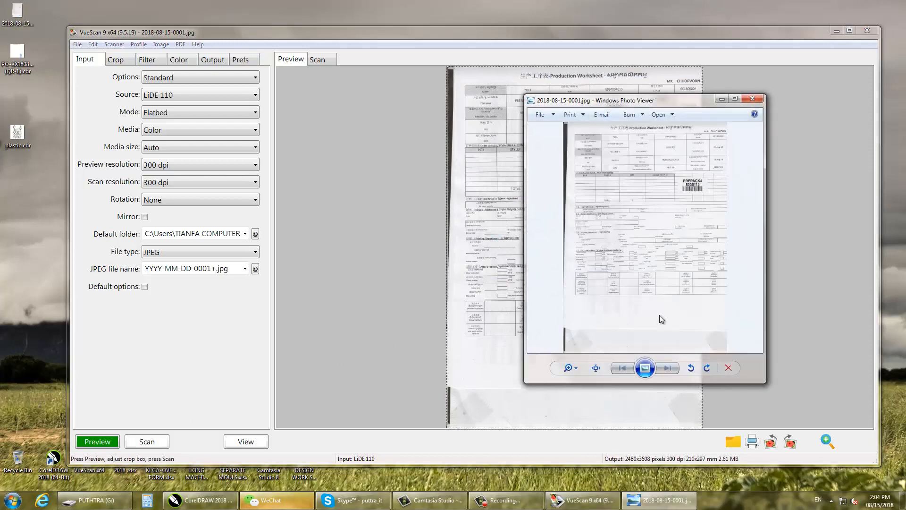
click(752, 100)
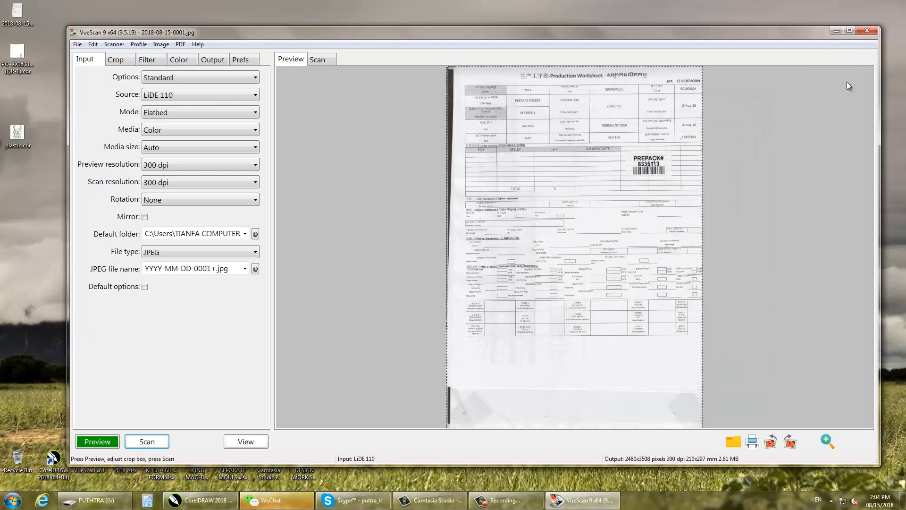
click(504, 500)
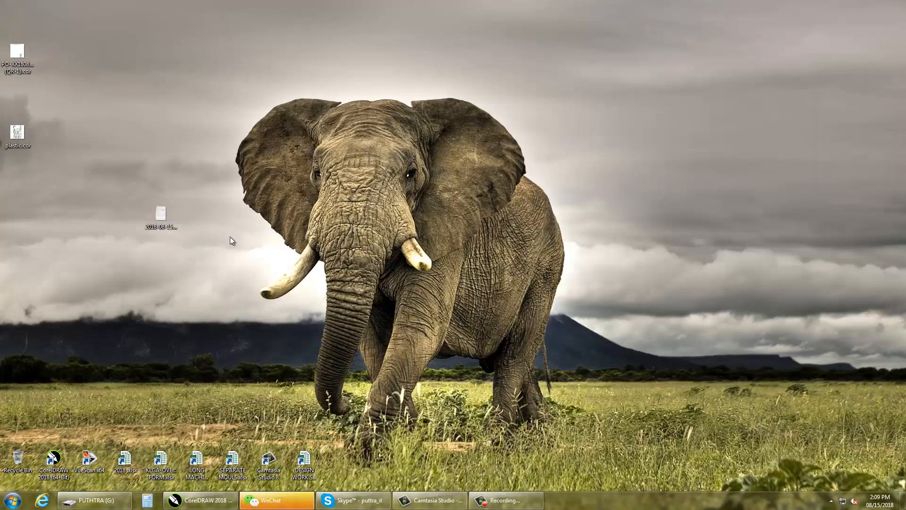
- Import the scanned worksheet JPEG into the PREPACK 38X19MM KL61858-1 document
drag(160, 215, 212, 225)
scroll(212, 224, up, 5)
drag(293, 245, 302, 351)
scroll(317, 247, up, 3)
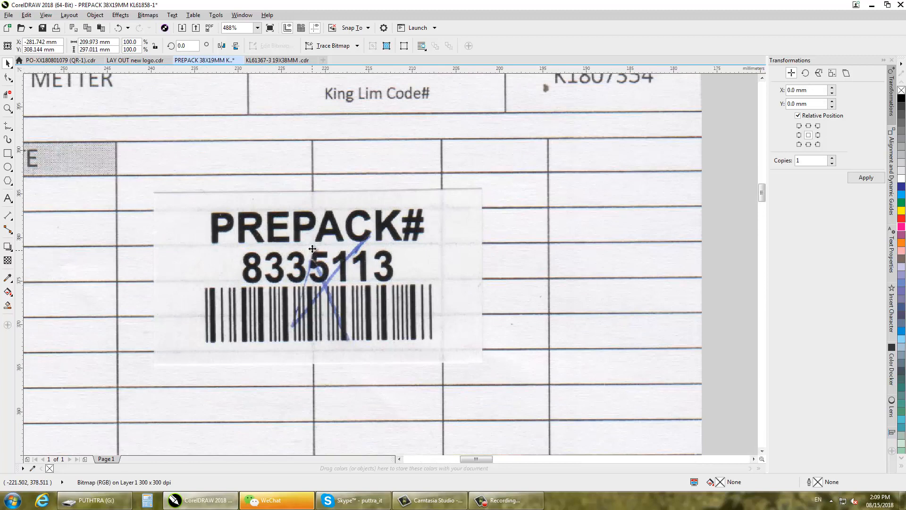
- Crop the scanned image down to the PREPACK label area
click(7, 94)
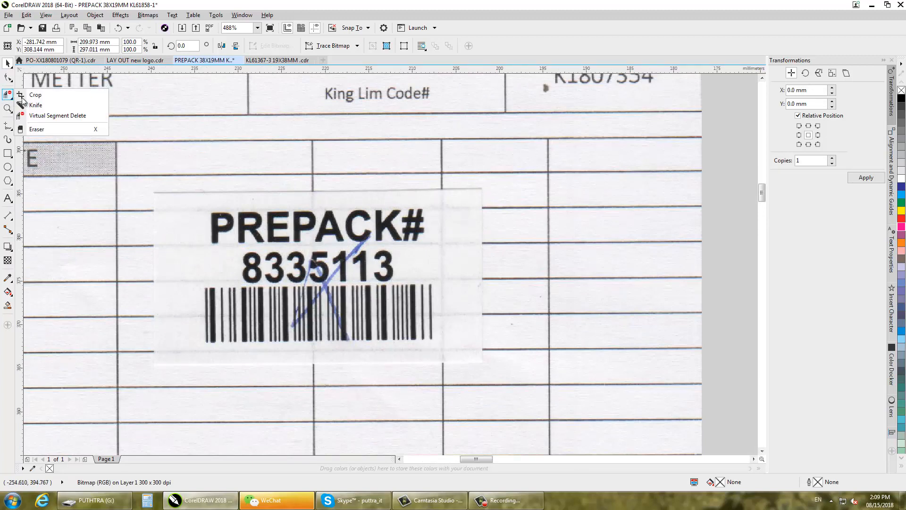
click(36, 94)
drag(126, 175, 504, 379)
double_click(488, 372)
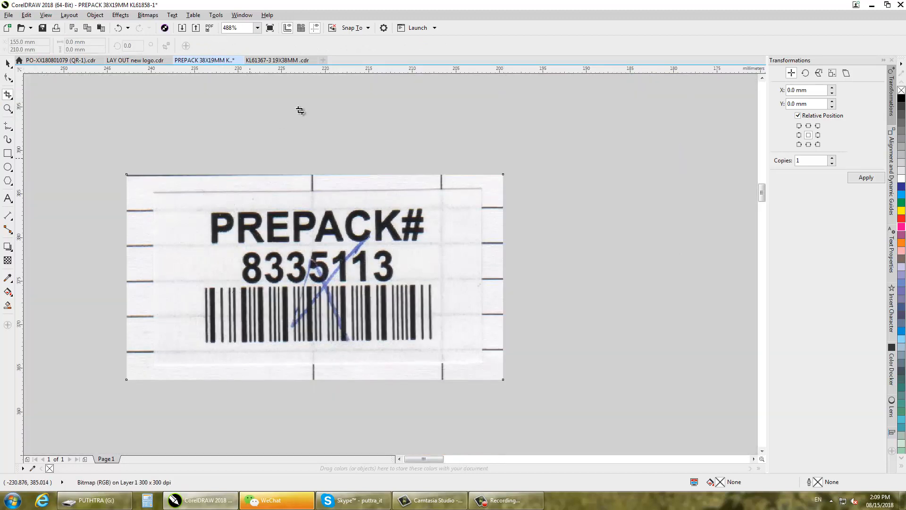
key(space)
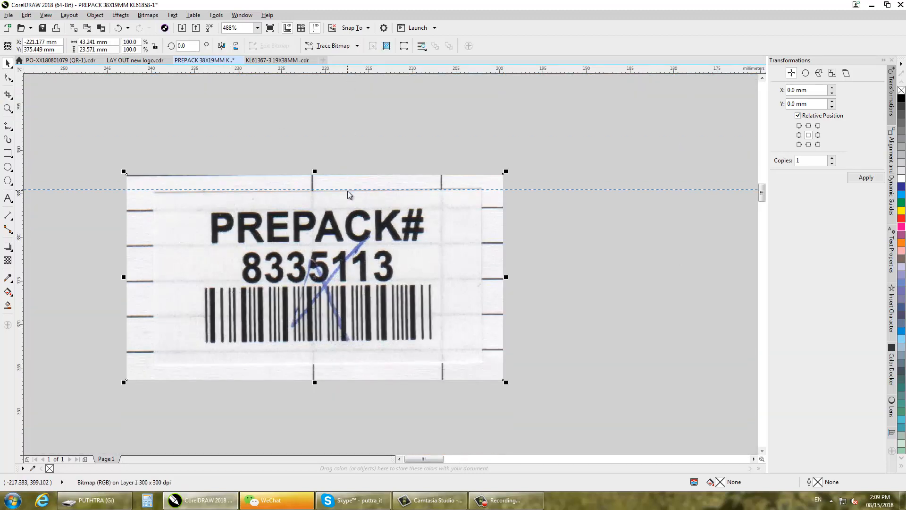
- Rotate the label image slightly, to about 359°, to straighten it
click(348, 190)
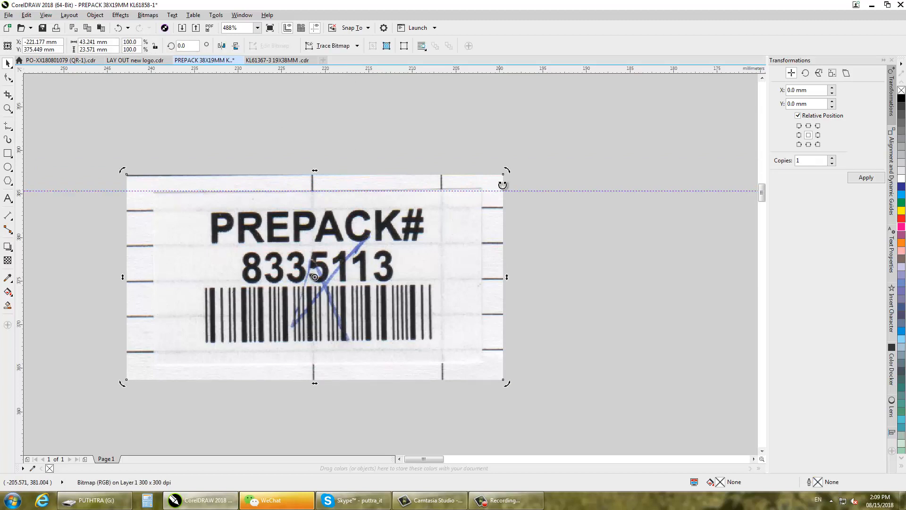
mouse_move(502, 185)
mouse_down()
mouse_move(516, 172)
mouse_move(489, 142)
mouse_move(501, 171)
mouse_up()
scroll(511, 177, up, 3)
scroll(488, 146, down, 3)
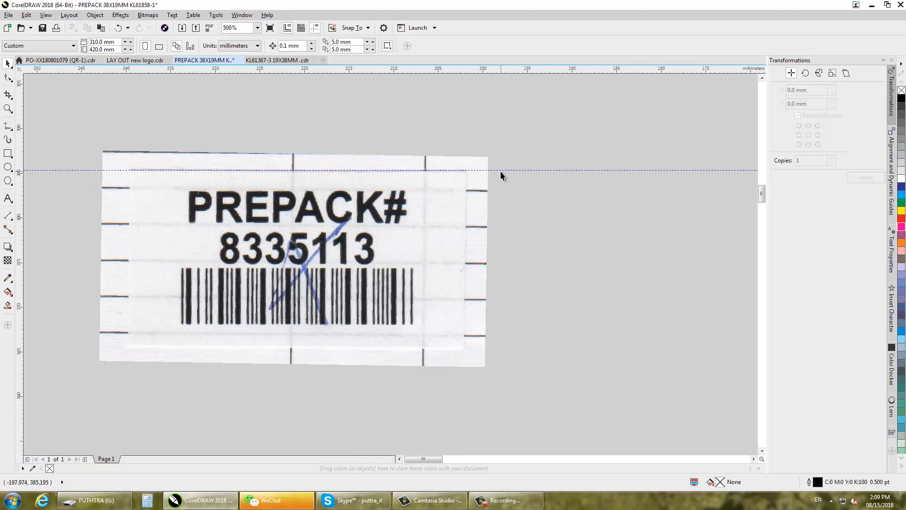
- Delete the temporary guideline and lock the label image in place
key(Delete)
click(320, 199)
right_click(320, 202)
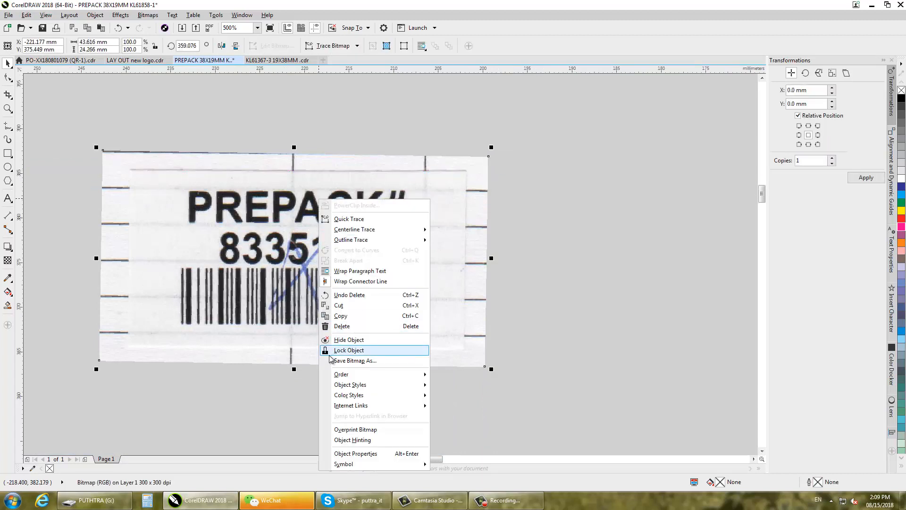
click(349, 350)
scroll(211, 197, up, 1)
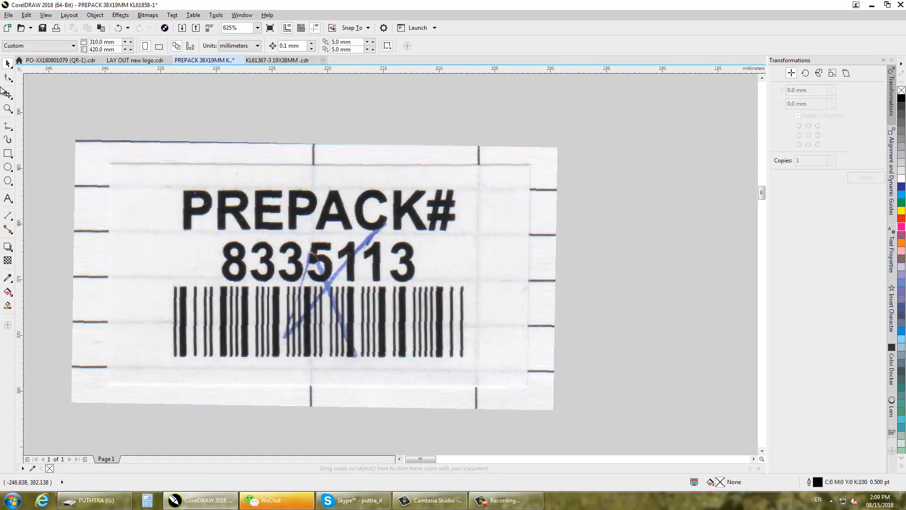
- Add 'PREPACK#' text in bold magenta and move it onto the label
click(8, 198)
click(172, 108)
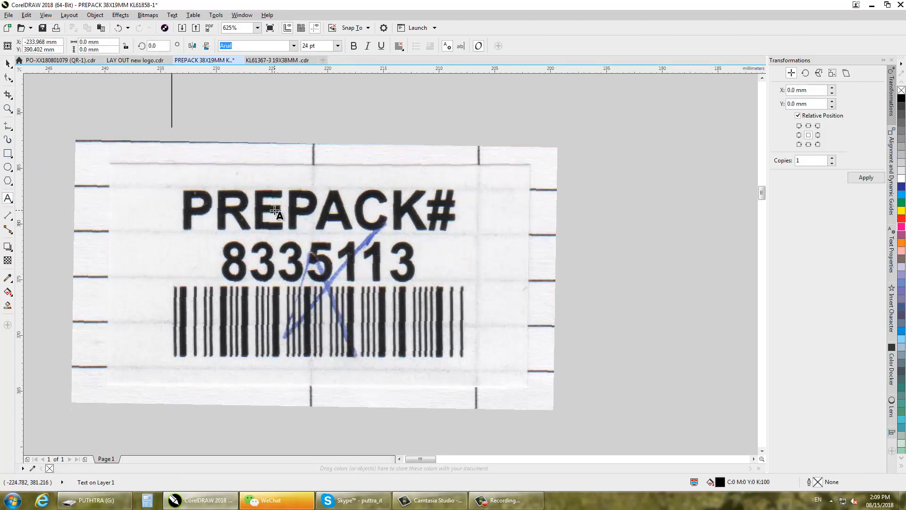
text(PRE)
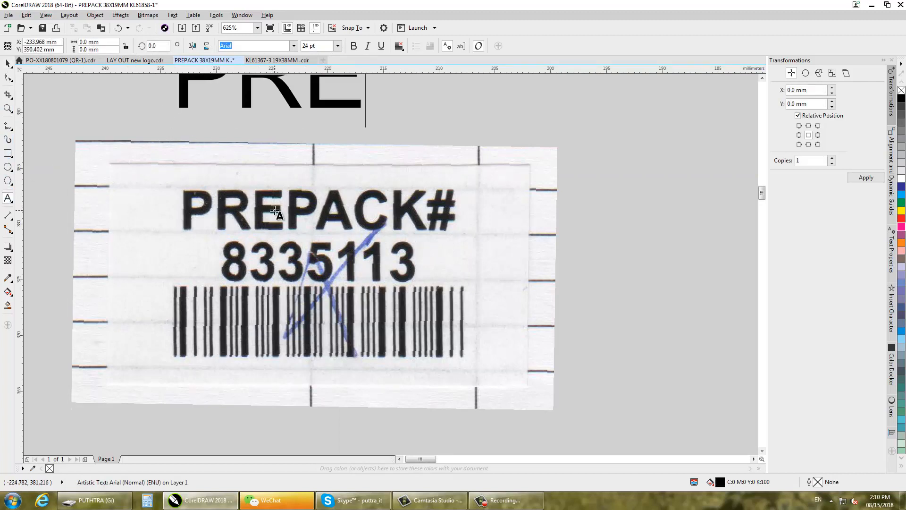
text(PACK)
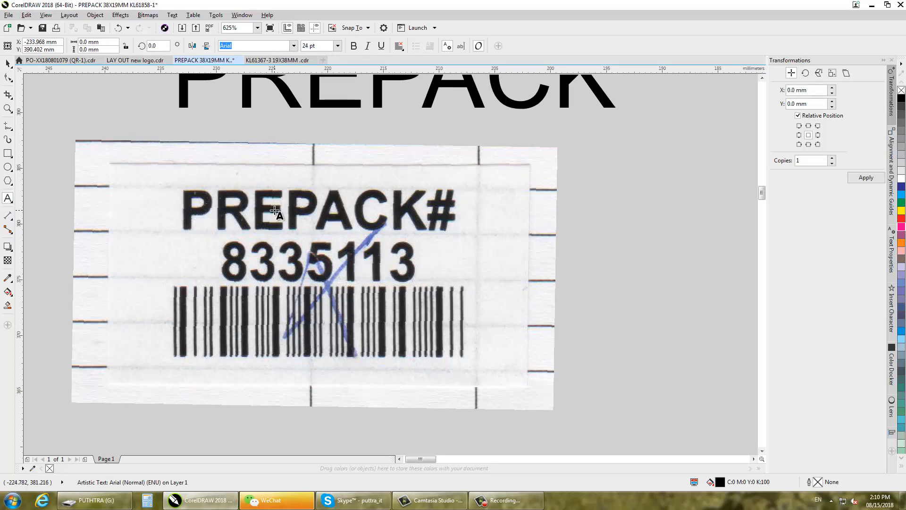
text(#)
key(ctrl+space)
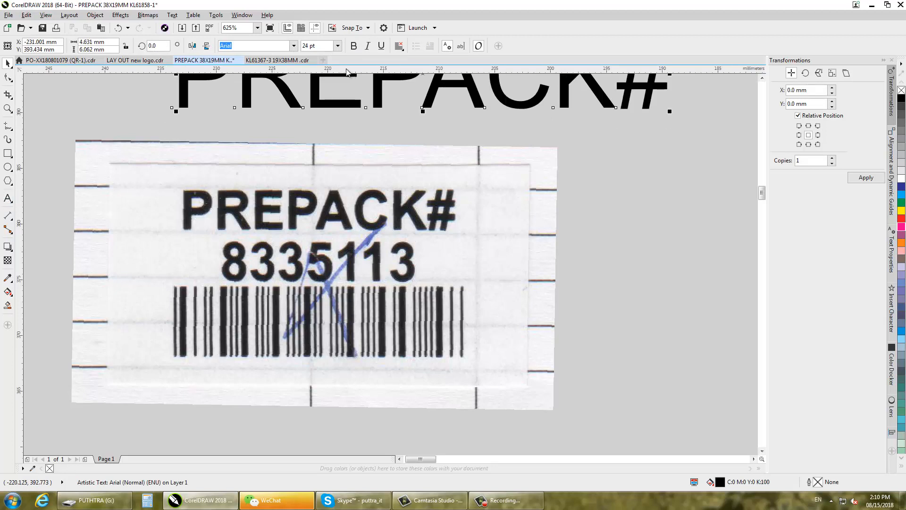
drag(320, 93, 316, 187)
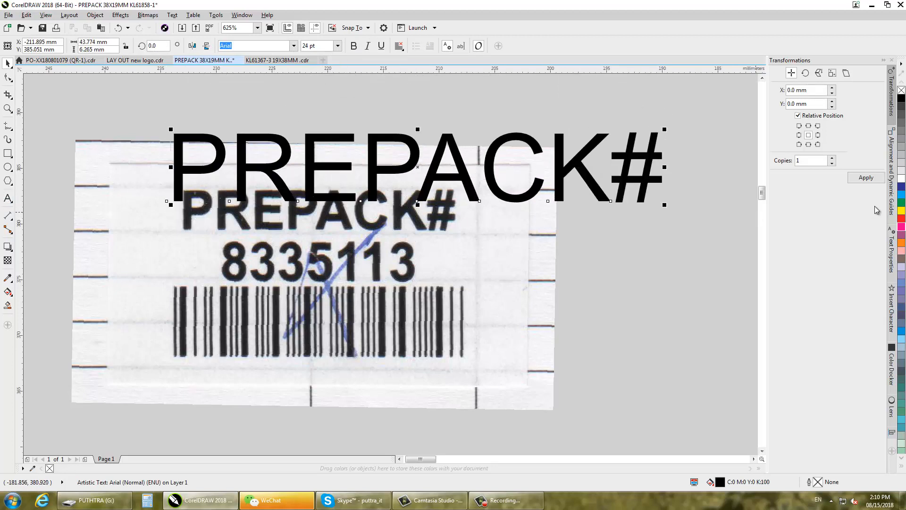
click(902, 226)
click(351, 49)
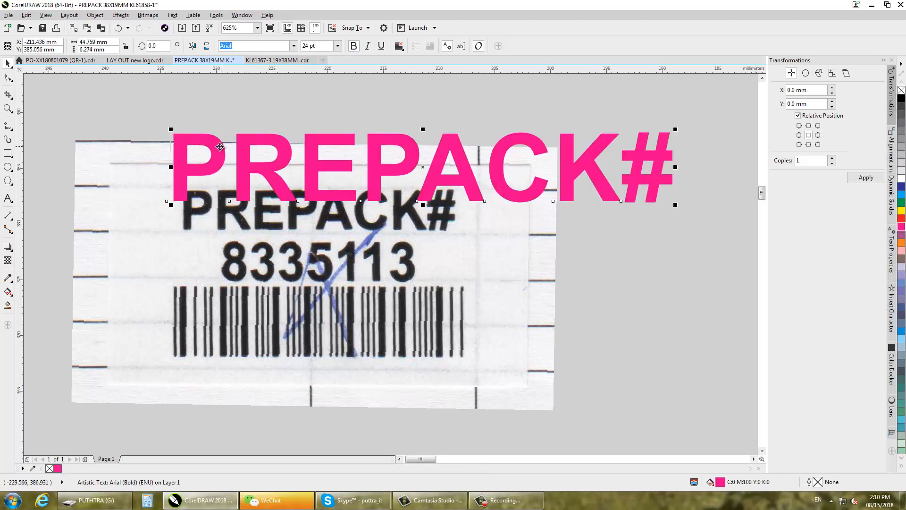
drag(217, 144, 213, 215)
scroll(177, 194, up, 3)
scroll(242, 182, down, 2)
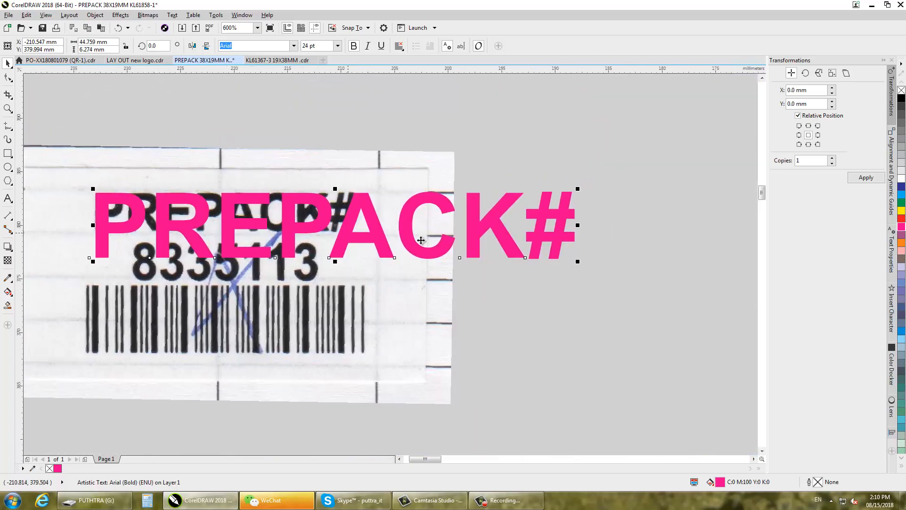
- Scale PREPACK# to about 13.6 pt and stretch it over the scanned heading
drag(579, 264, 362, 251)
scroll(189, 208, up, 2)
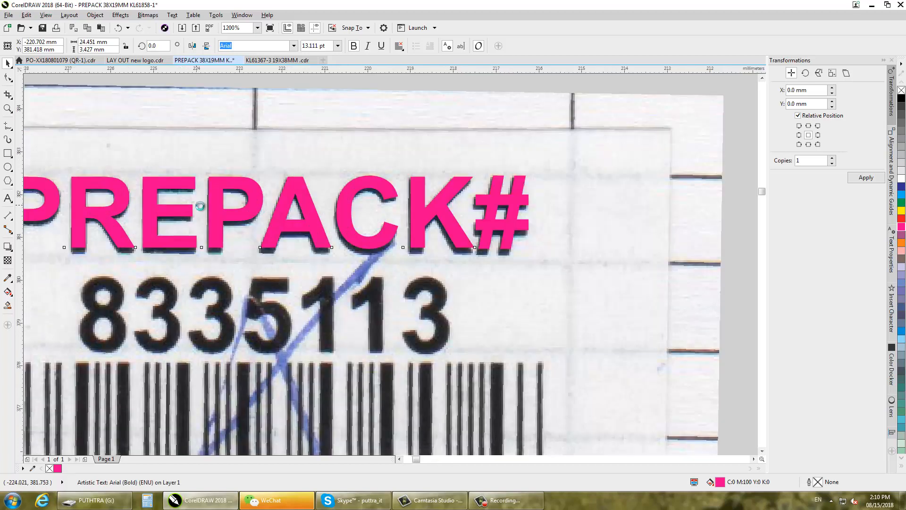
drag(239, 221, 240, 220)
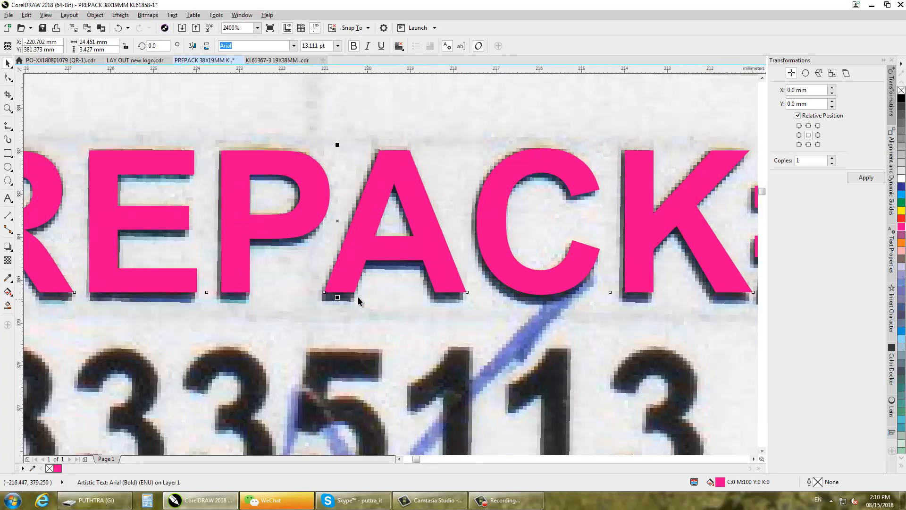
drag(338, 301, 338, 307)
scroll(400, 160, down, 2)
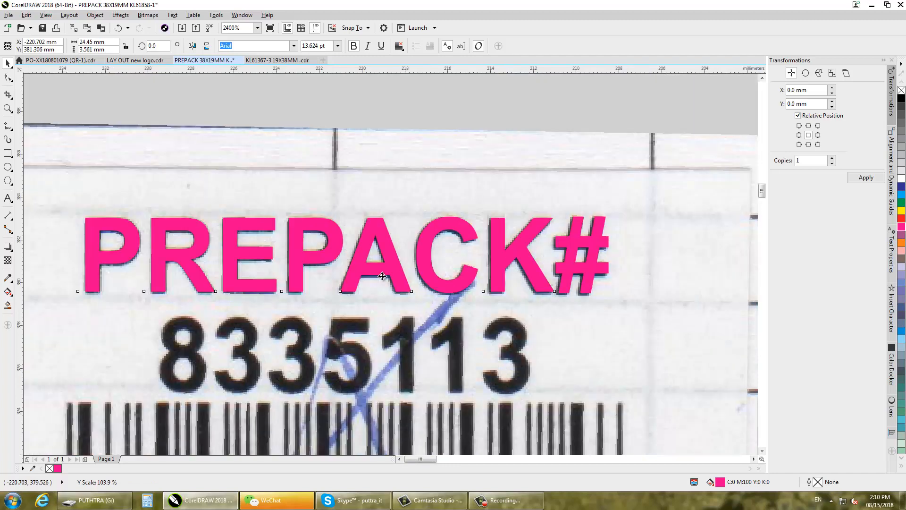
drag(401, 161, 389, 220)
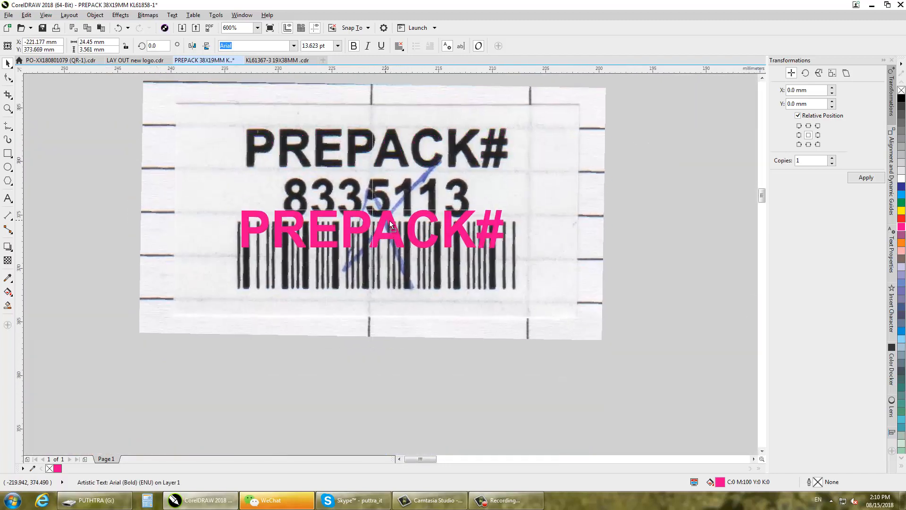
- Duplicate the PREPACK# text, retype the copy as centre-aligned 8335113
right_click(389, 220)
key(F8)
key(ctrl+a)
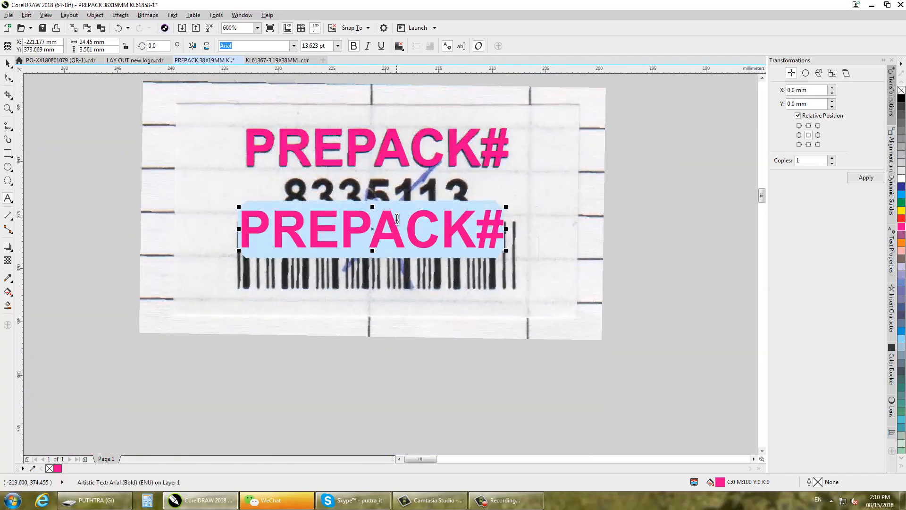
text(83351)
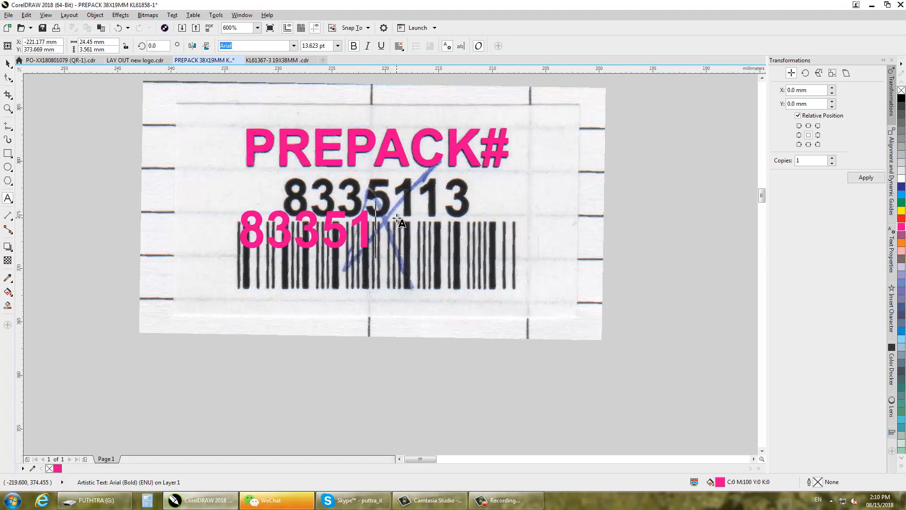
text(13)
key(ctrl+space)
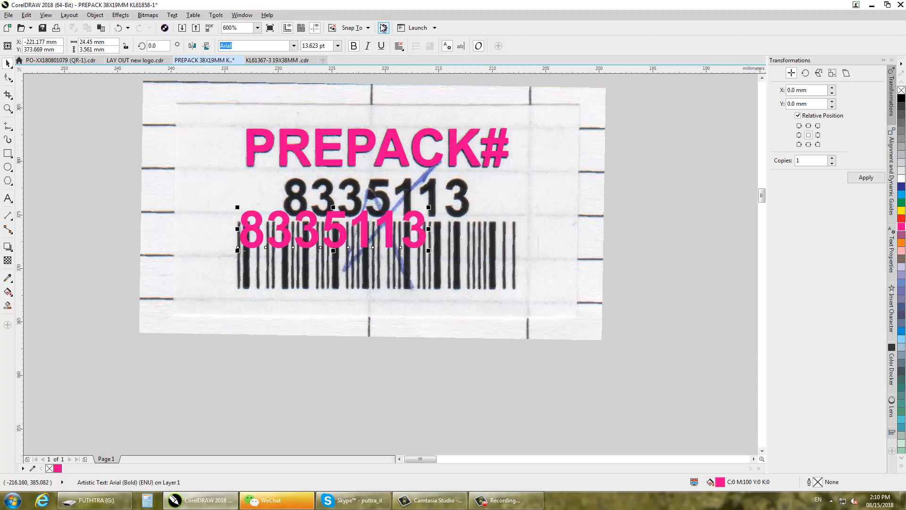
click(402, 48)
click(404, 78)
- Place 8335113 over the scanned digits and add guides at the barcode's top and bottom
scroll(408, 152, up, 1)
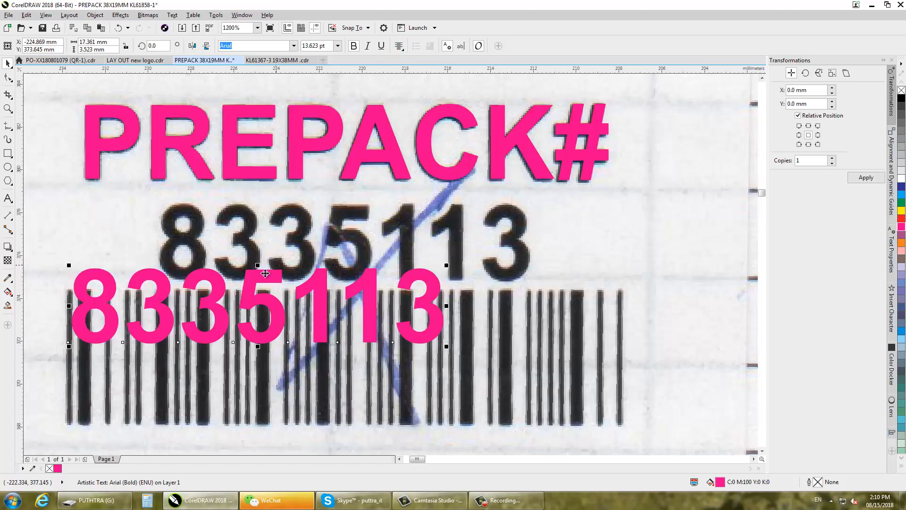
scroll(266, 273, up, 1)
drag(265, 274, 358, 209)
scroll(363, 210, down, 2)
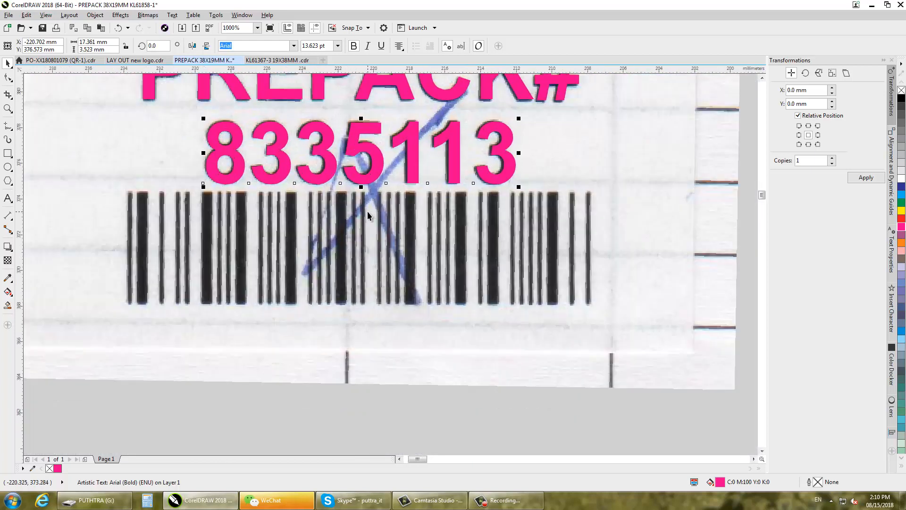
drag(390, 69, 383, 192)
drag(373, 70, 372, 303)
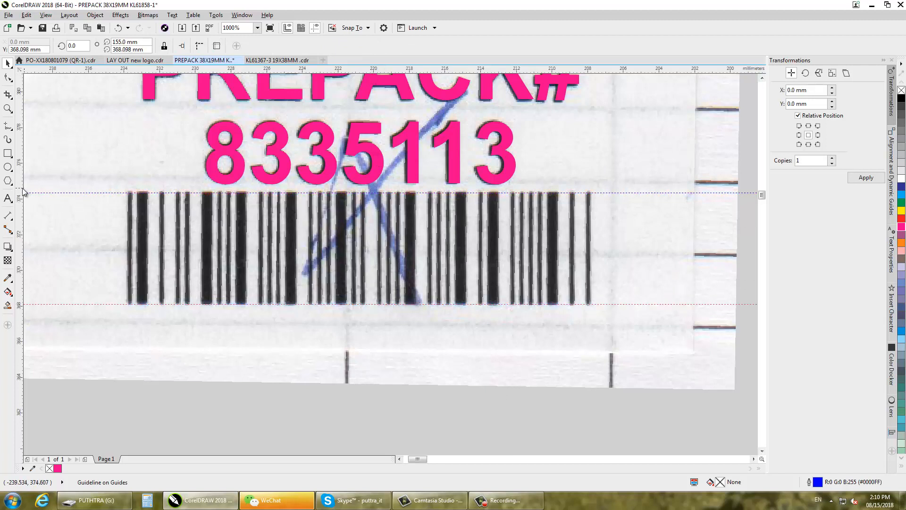
- Add a vertical guide at the barcode edge, then generate a non-human-readable Code 128 barcode for 8335113
drag(23, 183, 590, 197)
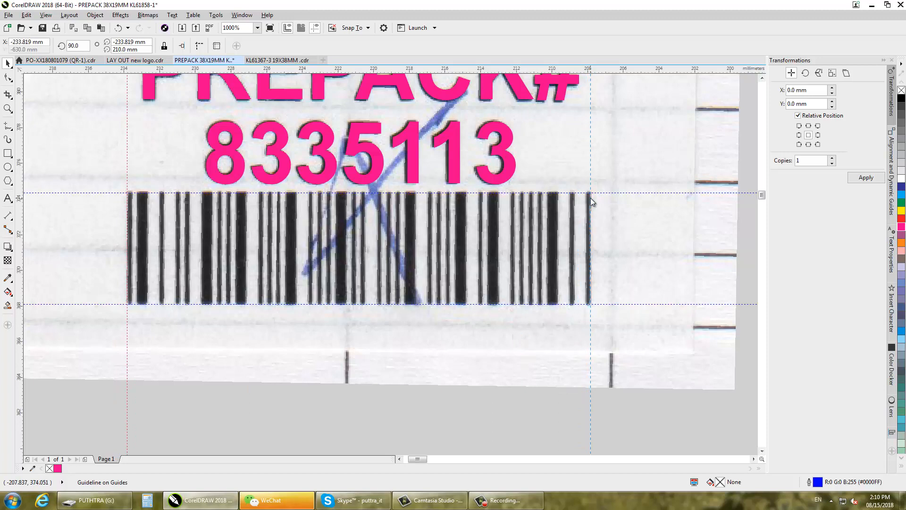
click(100, 17)
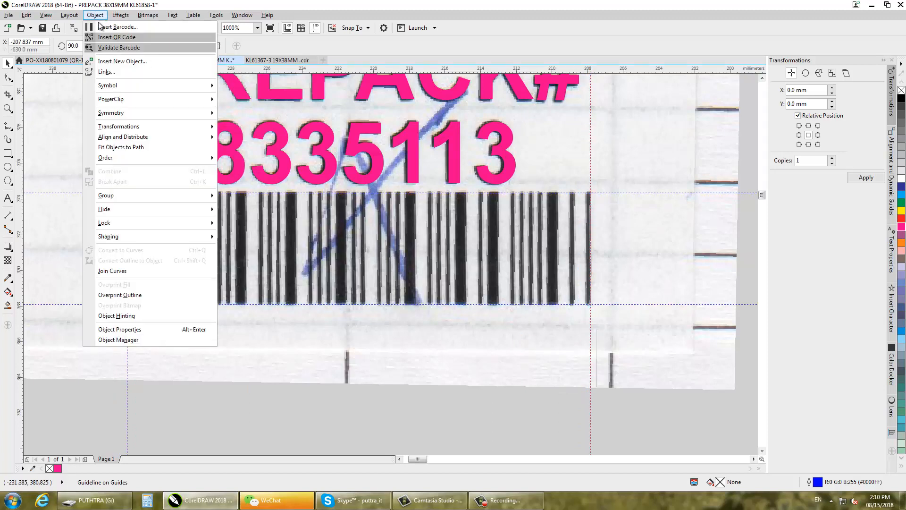
click(259, 23)
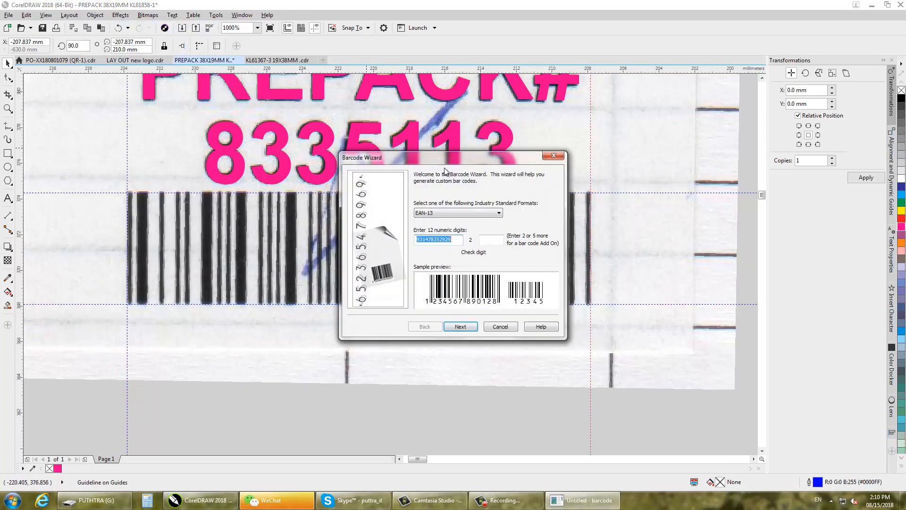
click(488, 304)
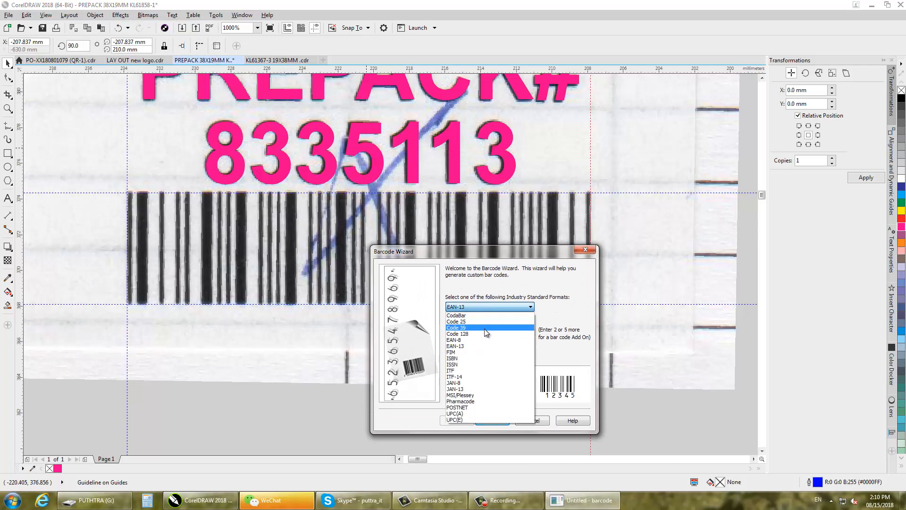
click(485, 334)
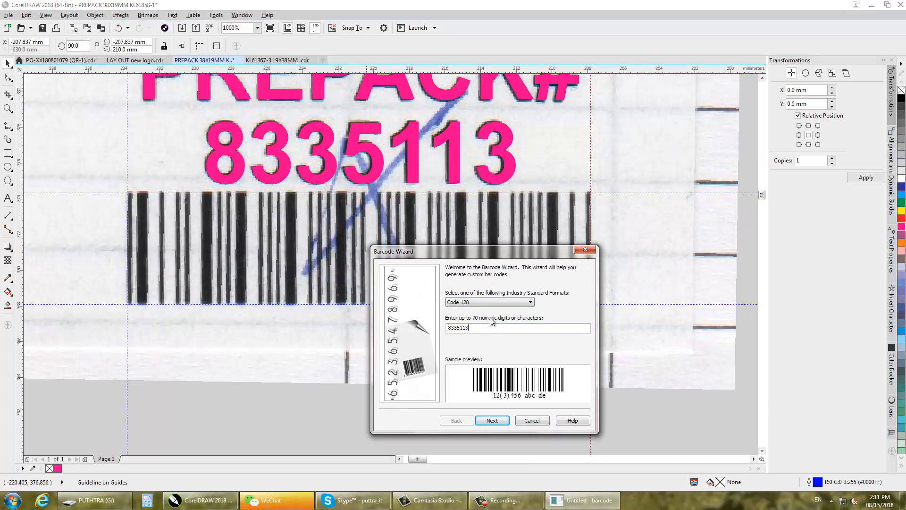
click(503, 421)
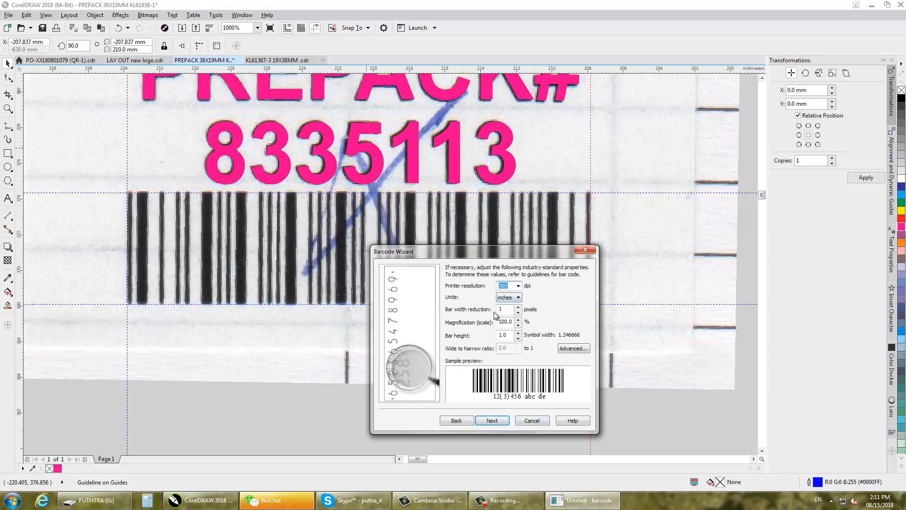
click(494, 420)
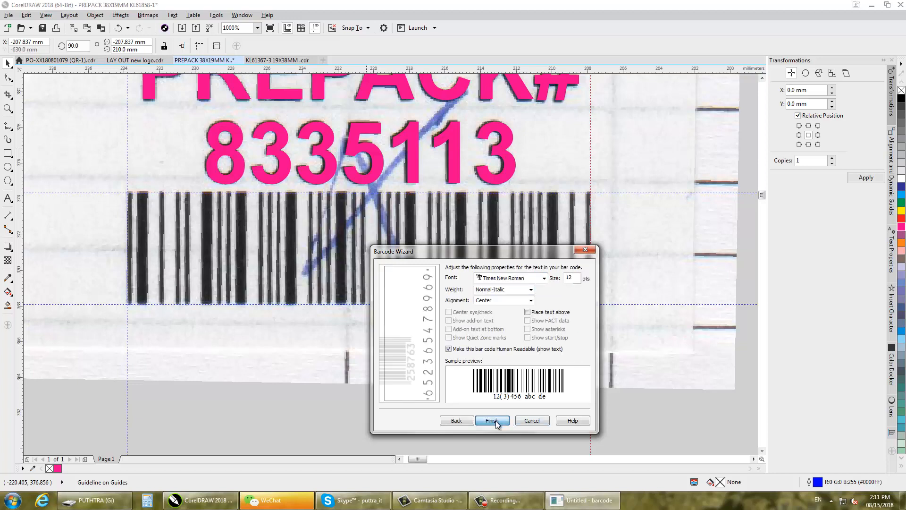
click(496, 419)
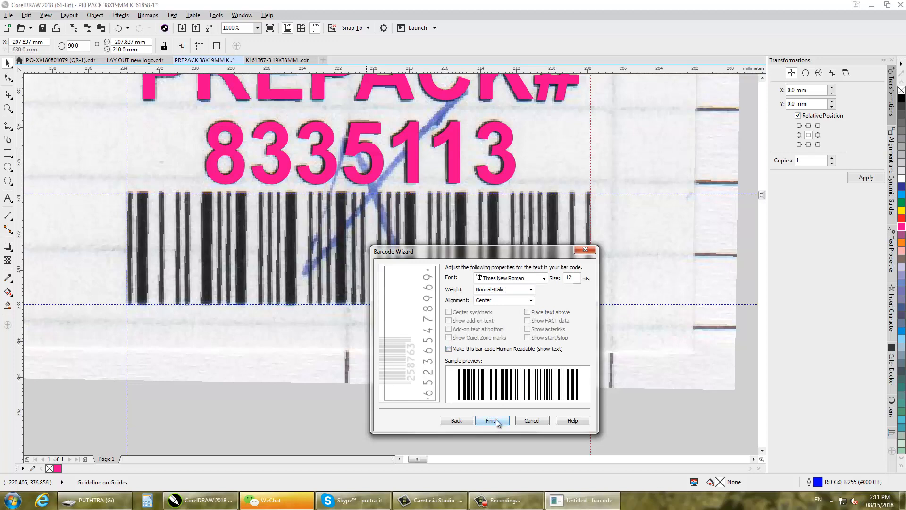
scroll(278, 320, down, 2)
scroll(282, 317, down, 4)
drag(391, 330, 259, 253)
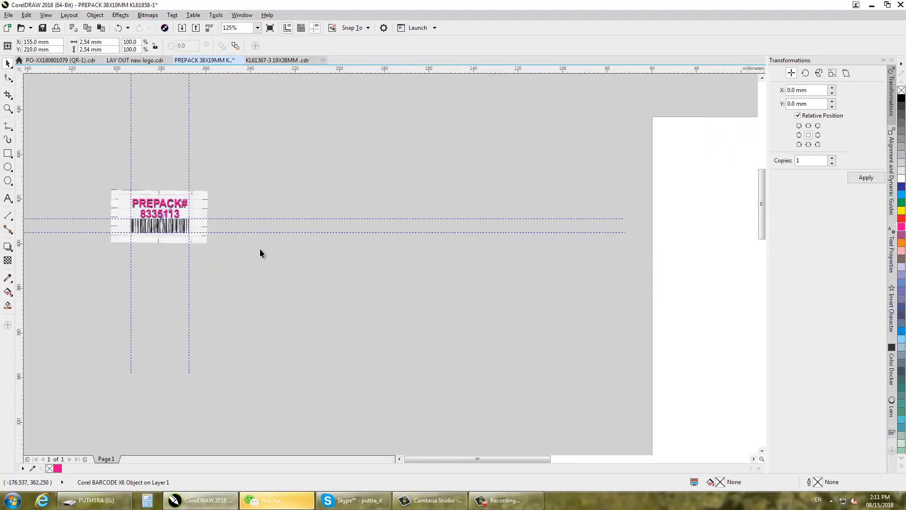
- Move the barcode onto the PREPACK label and scale it to 78%
scroll(508, 319, down, 2)
drag(743, 441, 341, 325)
scroll(337, 268, up, 4)
scroll(341, 325, up, 4)
scroll(342, 324, down, 2)
double_click(340, 324)
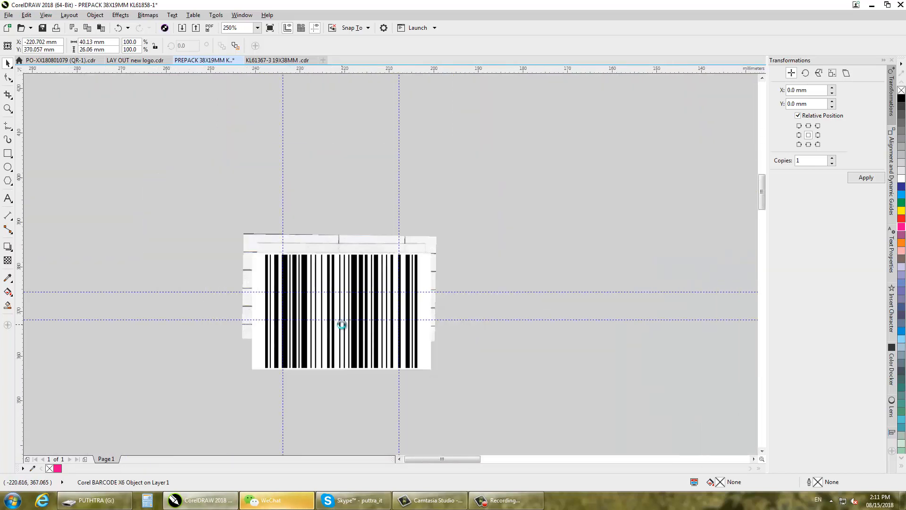
click(460, 326)
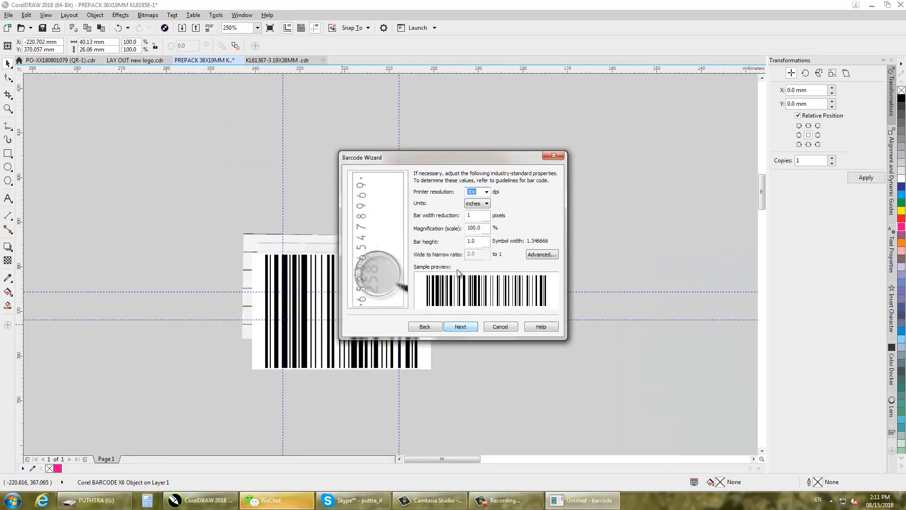
text(78)
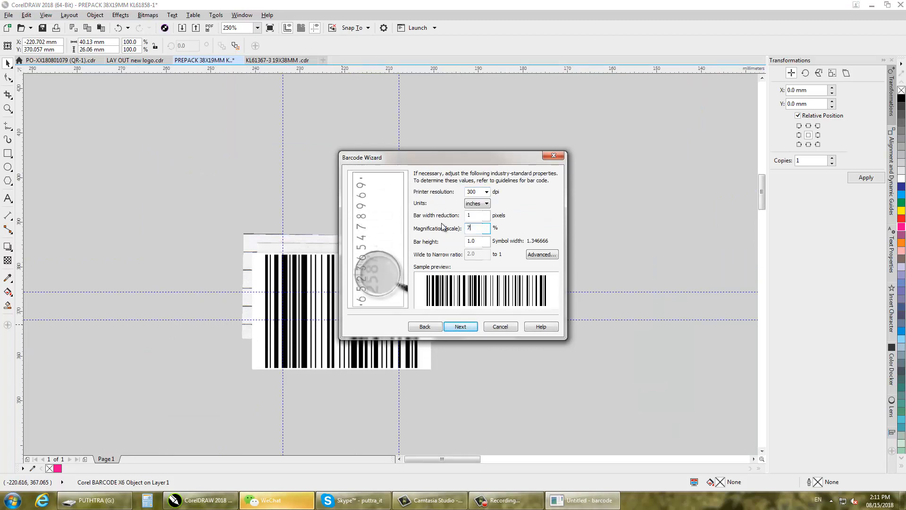
click(456, 326)
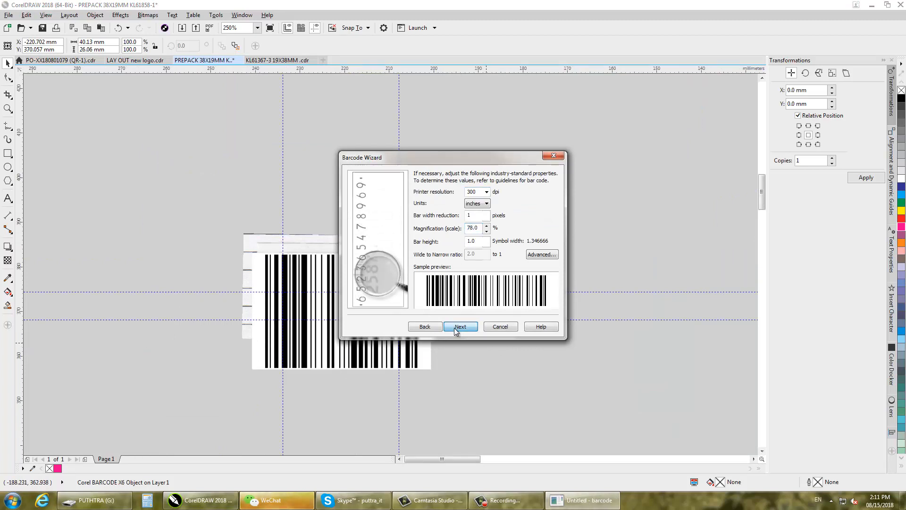
click(456, 327)
scroll(333, 300, up, 2)
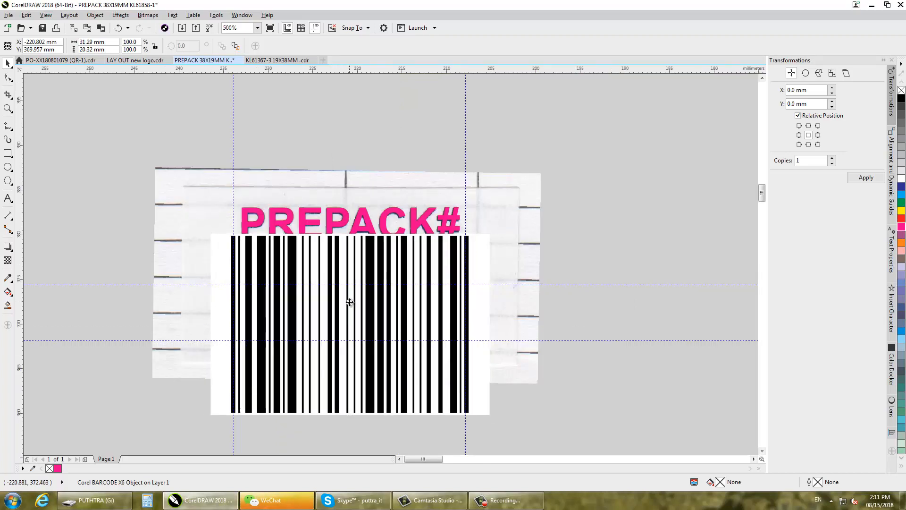
- Change the barcode magnification to 77% and shift it up over the label's bars
double_click(349, 302)
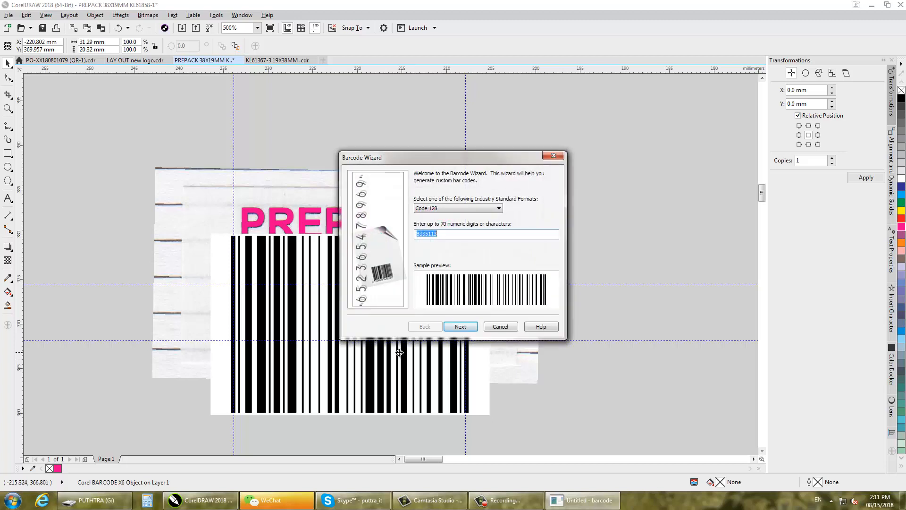
click(461, 326)
click(532, 255)
click(385, 241)
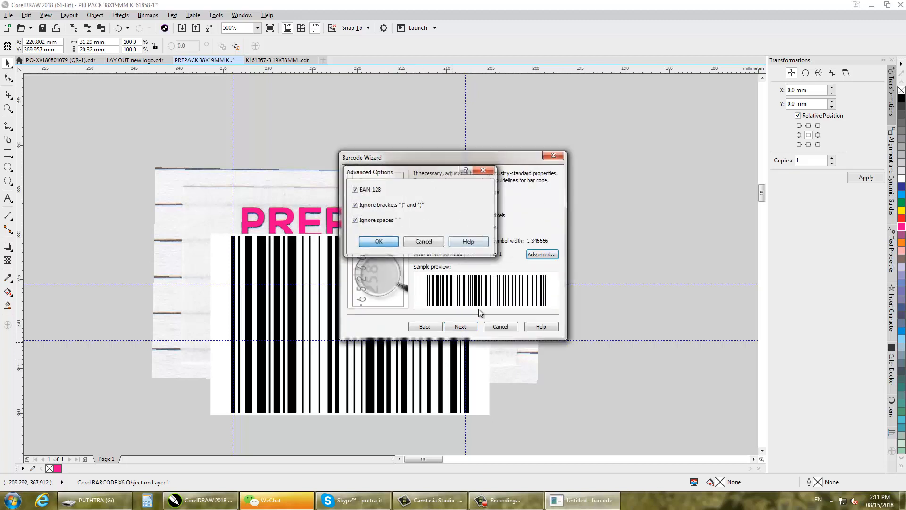
click(476, 228)
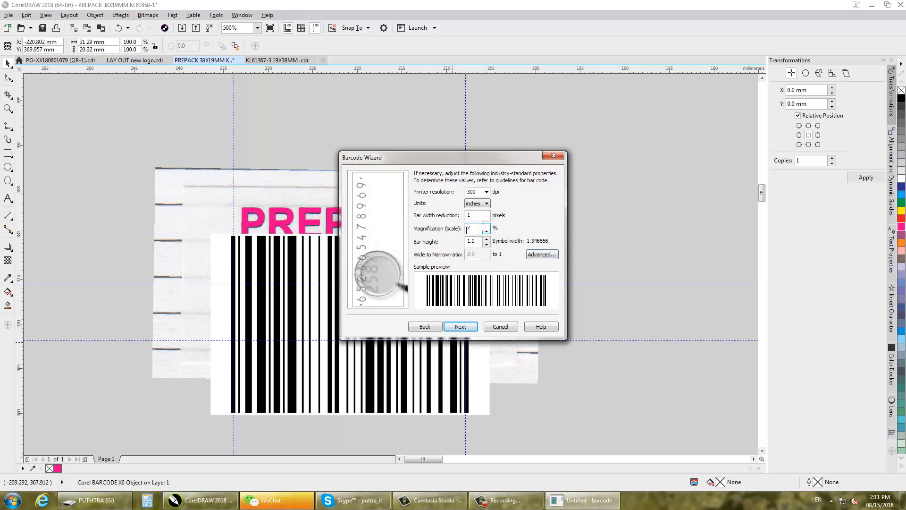
click(461, 326)
click(461, 327)
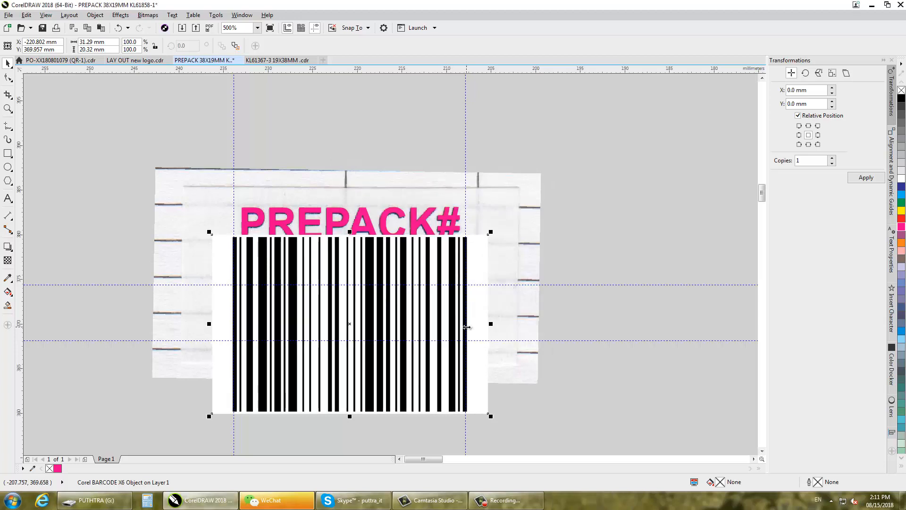
drag(436, 311, 436, 304)
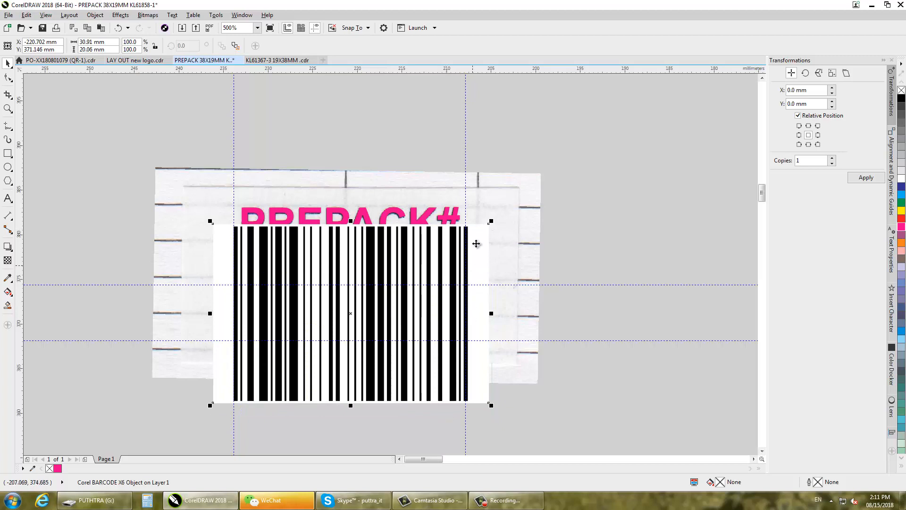
- Shorten the barcode bar height to about 0.3 inch to fit between the guides
double_click(415, 370)
key(Return)
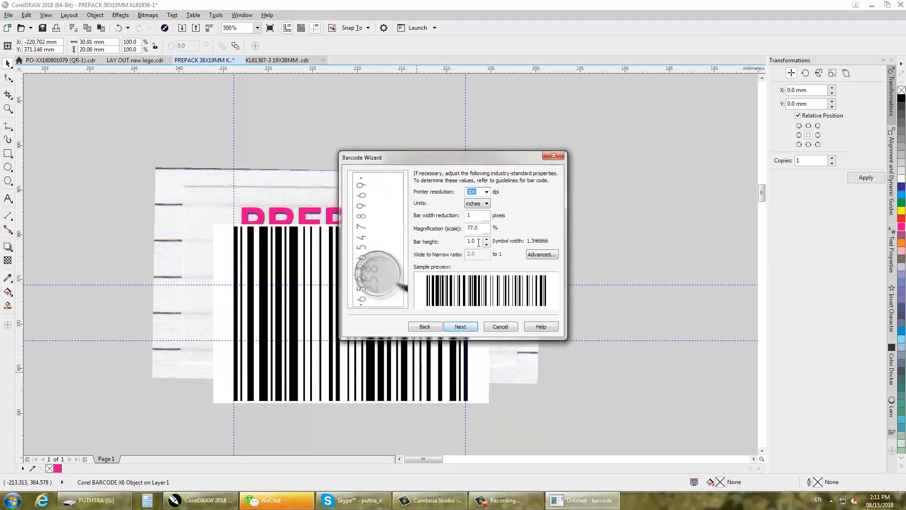
drag(479, 243, 453, 245)
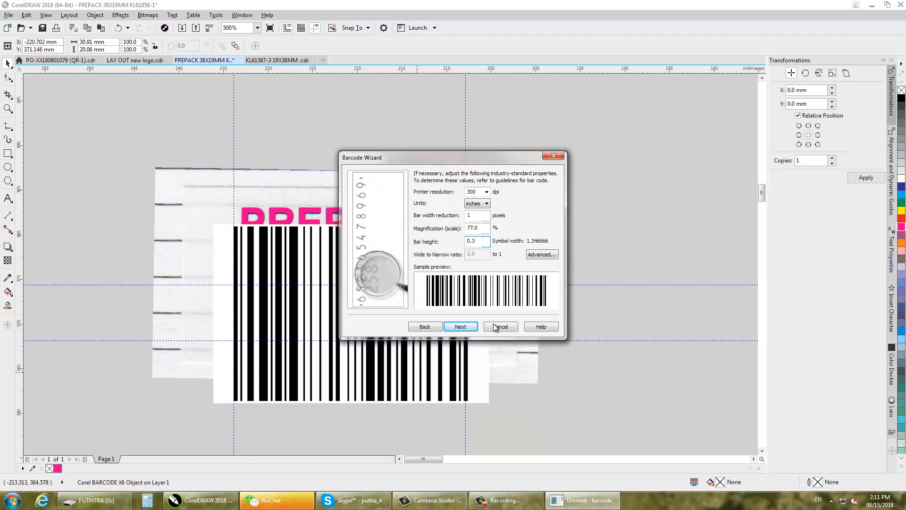
click(460, 326)
click(460, 326)
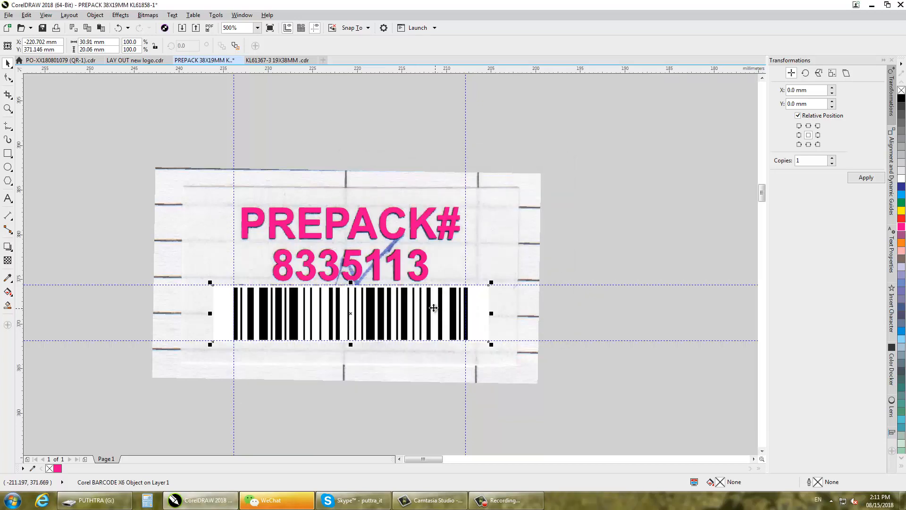
scroll(405, 305, up, 2)
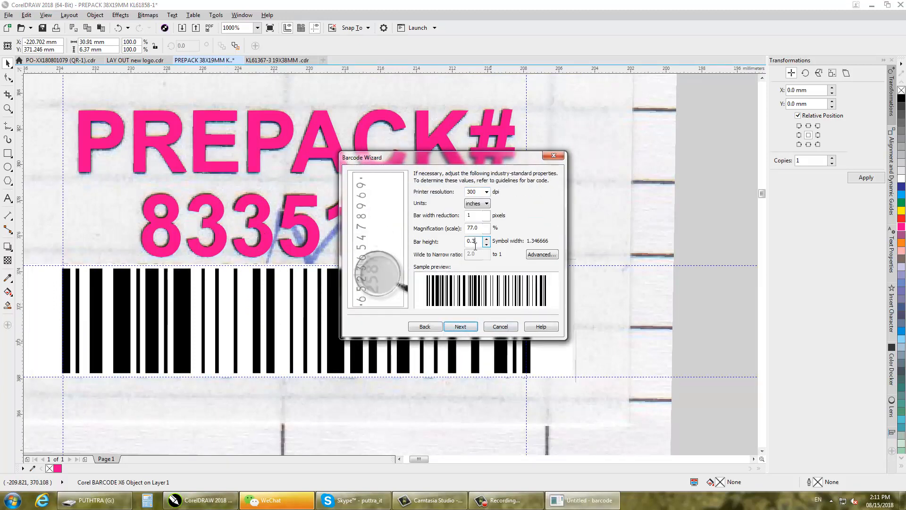
click(472, 326)
click(467, 325)
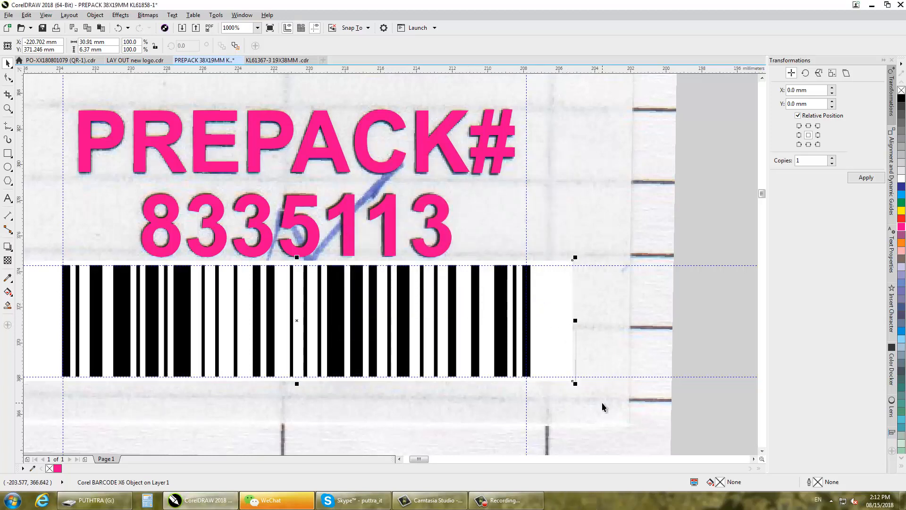
click(603, 380)
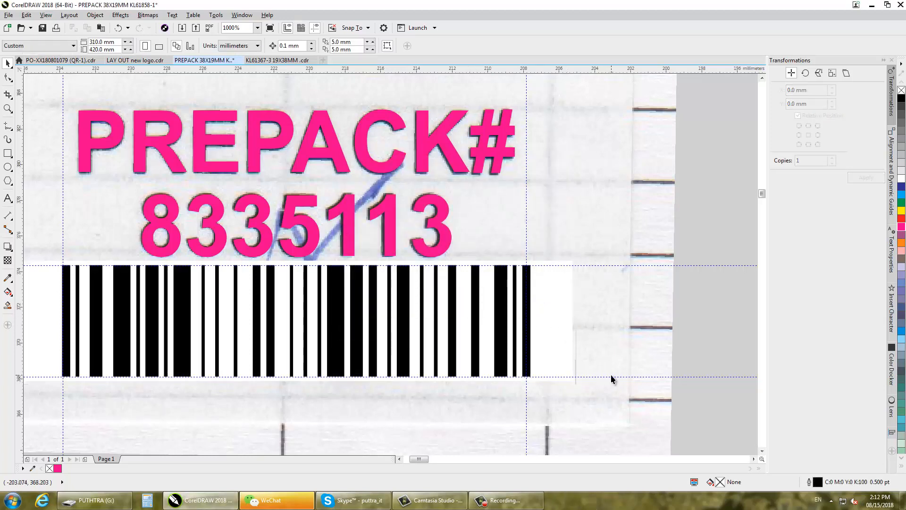
- Delete all four horizontal and vertical guidelines around the barcode
click(610, 376)
key(Delete)
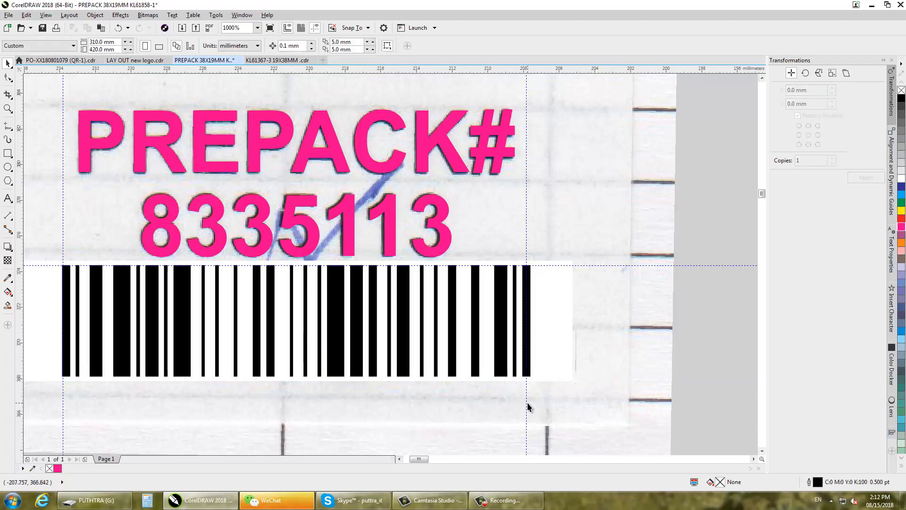
click(527, 401)
key(Delete)
click(561, 265)
key(Delete)
scroll(424, 330, left, 5)
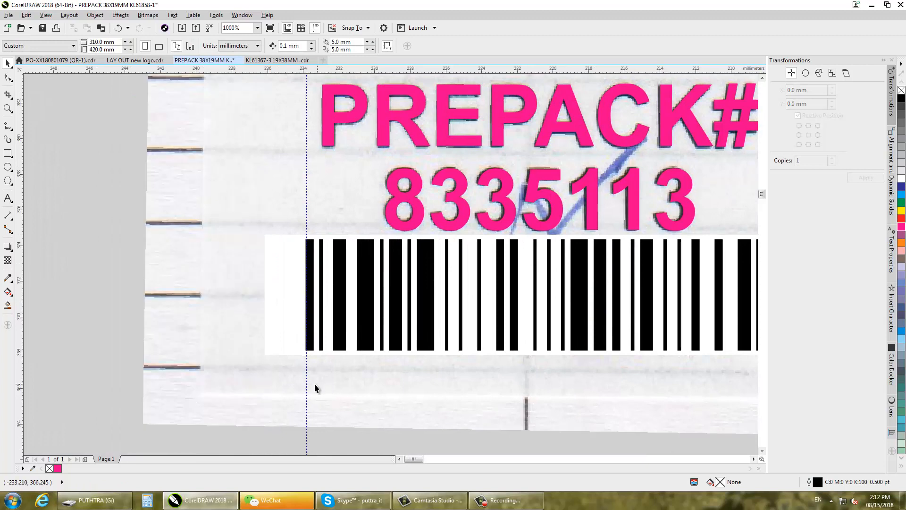
click(306, 383)
key(Delete)
scroll(276, 372, down, 4)
scroll(300, 376, up, 4)
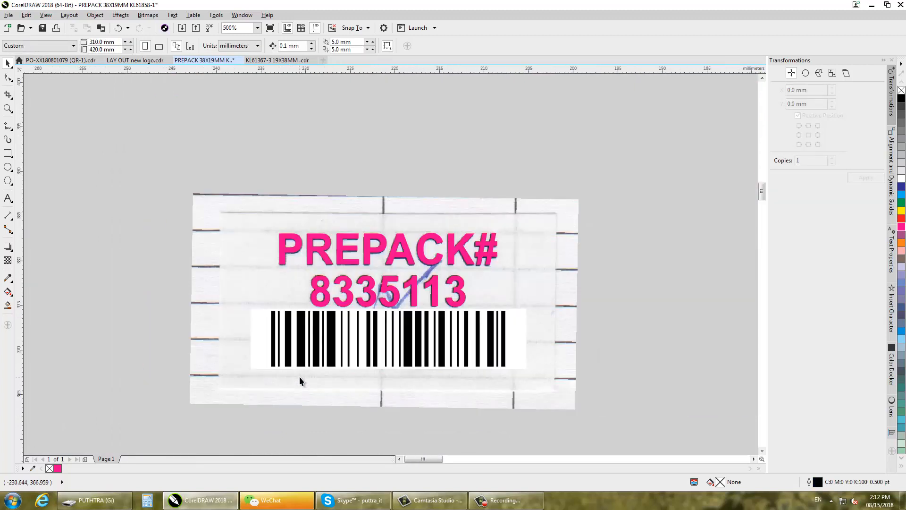
scroll(309, 368, down, 1)
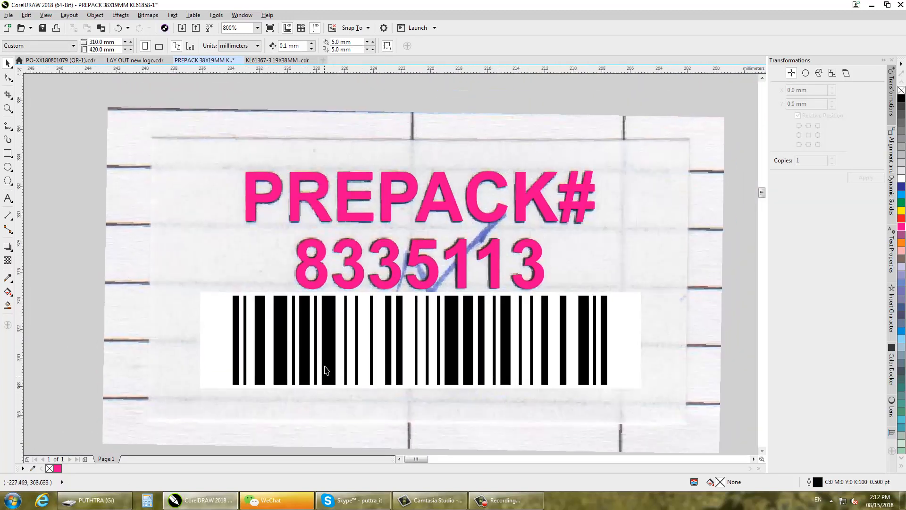
- Draw a rectangle around the label and size it to 38 × 19 mm
click(8, 153)
drag(151, 137, 689, 426)
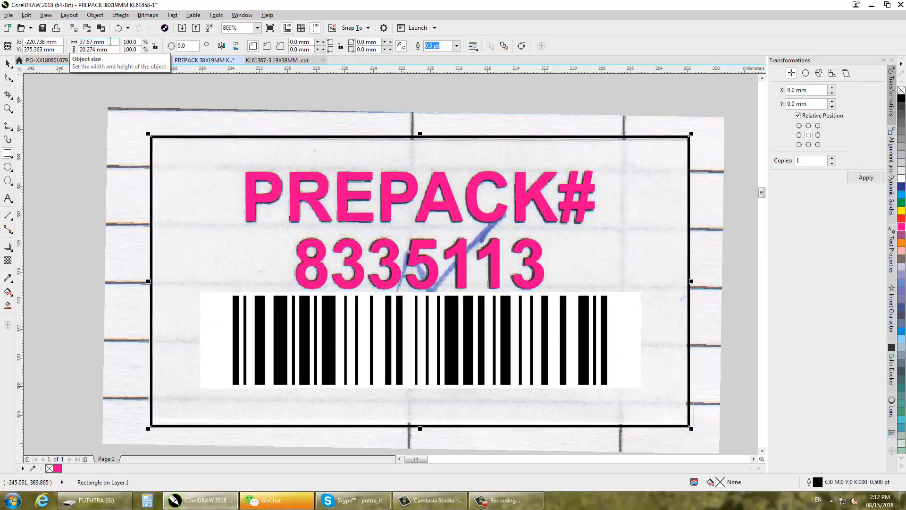
drag(109, 41, 4, 41)
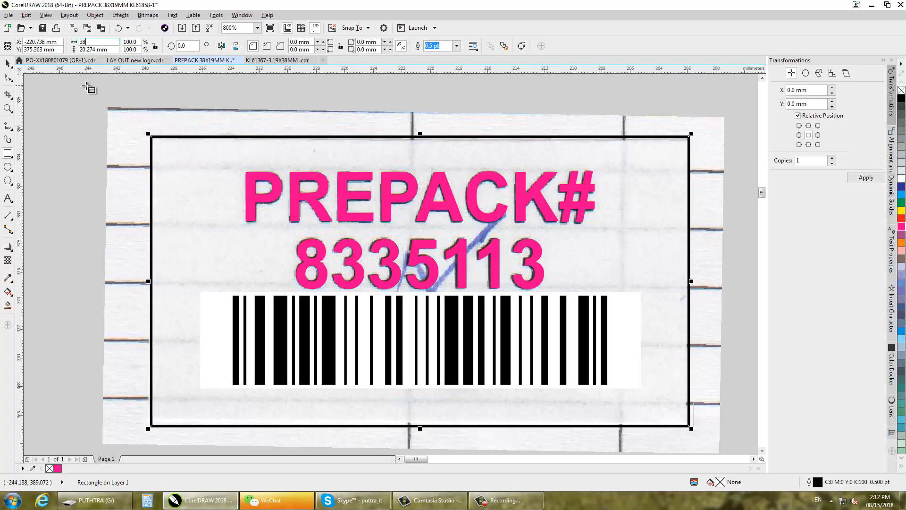
key(Return)
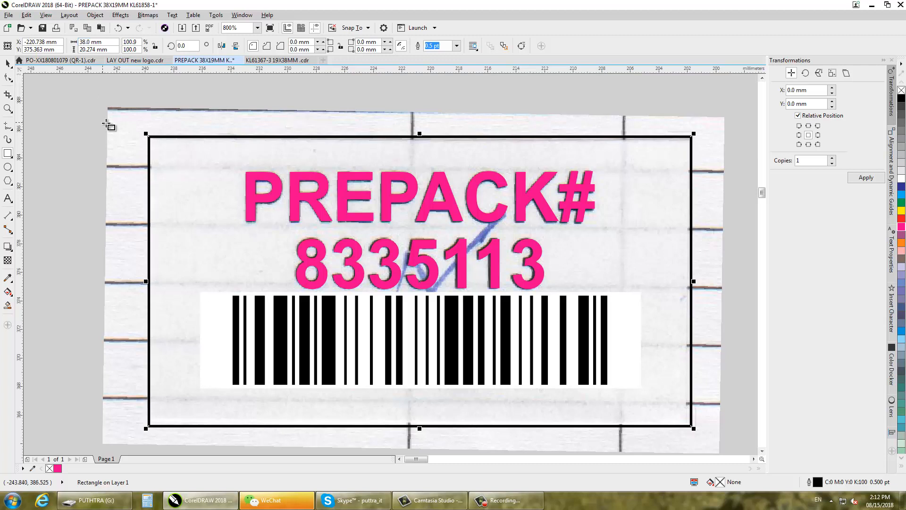
drag(113, 50, 29, 46)
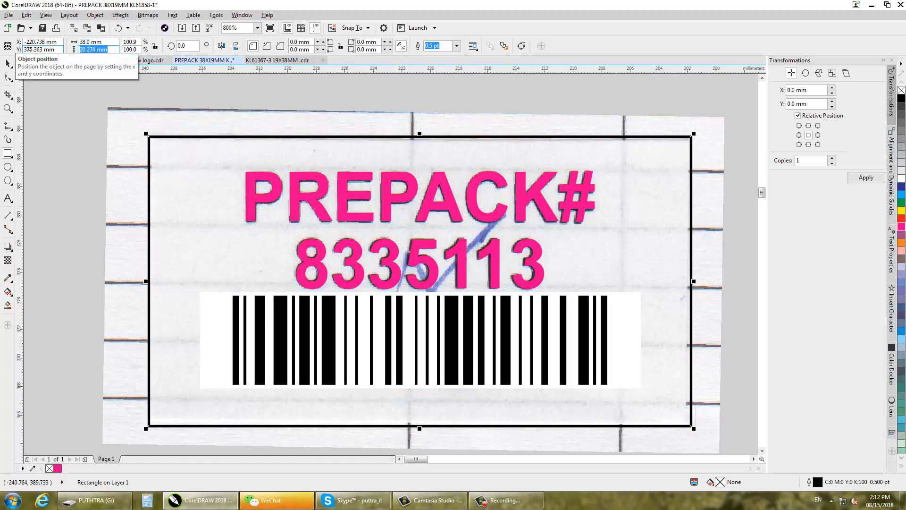
text(19)
key(Return)
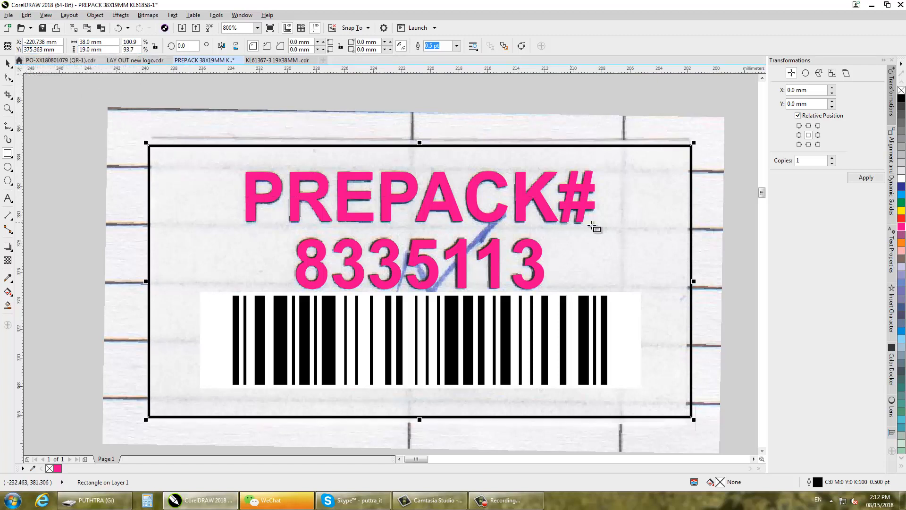
click(6, 64)
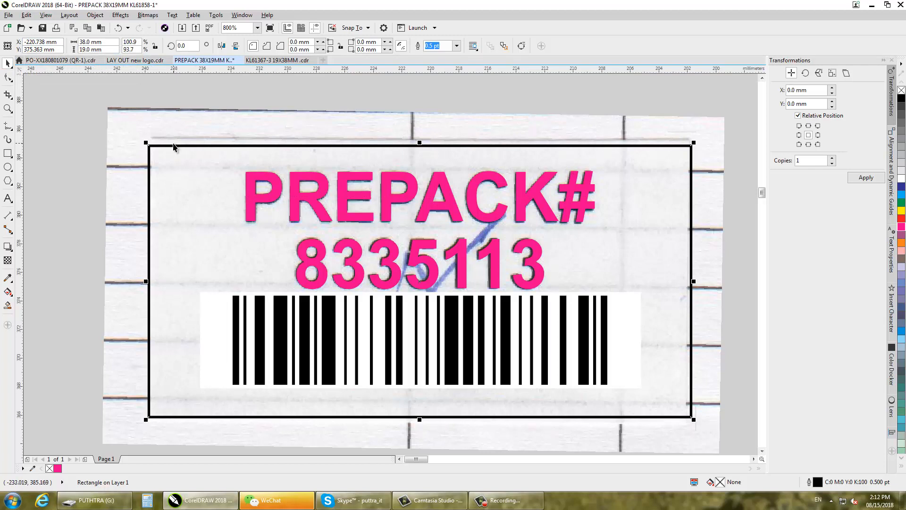
scroll(193, 167, down, 1)
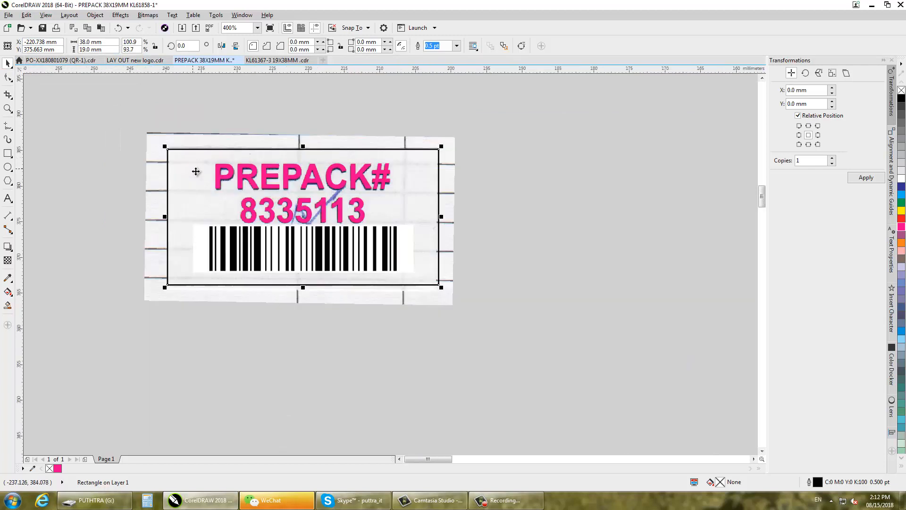
- Group the PREPACK# text, 8335113 number and barcode together
drag(516, 368, 144, 155)
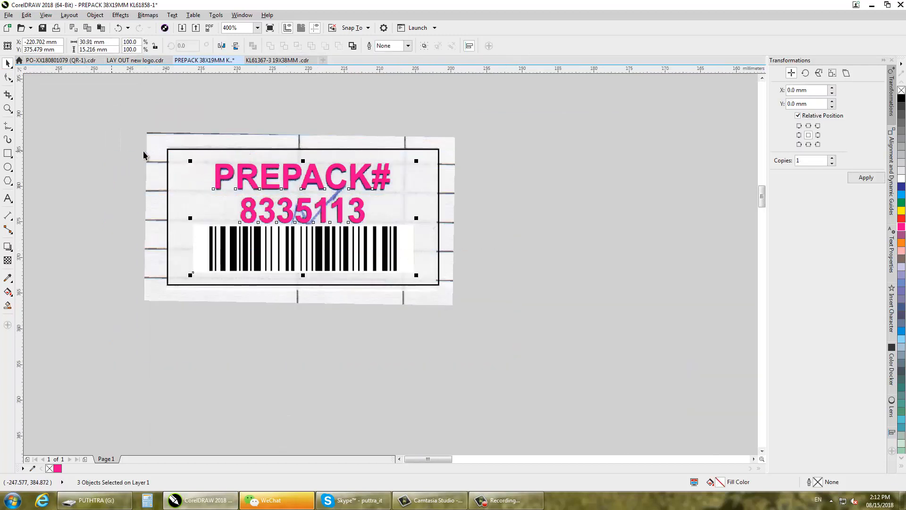
right_click(245, 177)
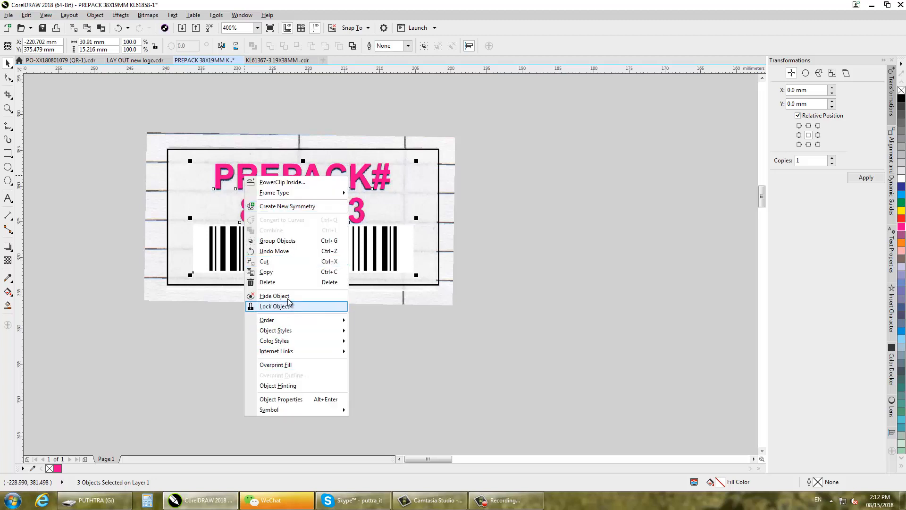
click(283, 242)
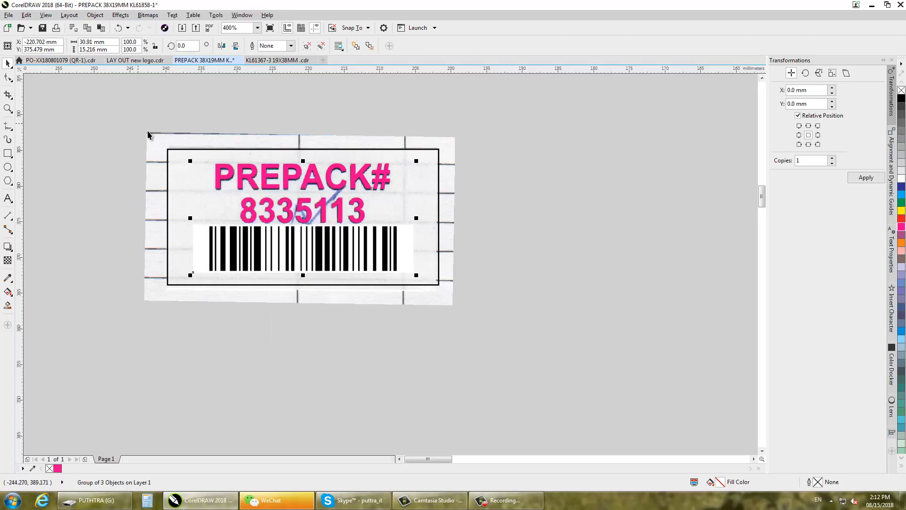
click(161, 141)
- Top-align the label group with the frame and move both off the scanned image
drag(90, 124, 452, 313)
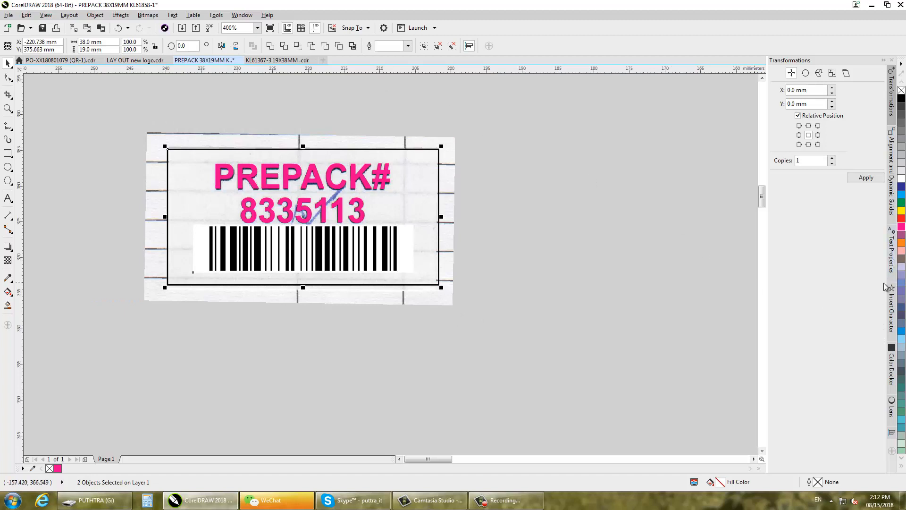
click(891, 433)
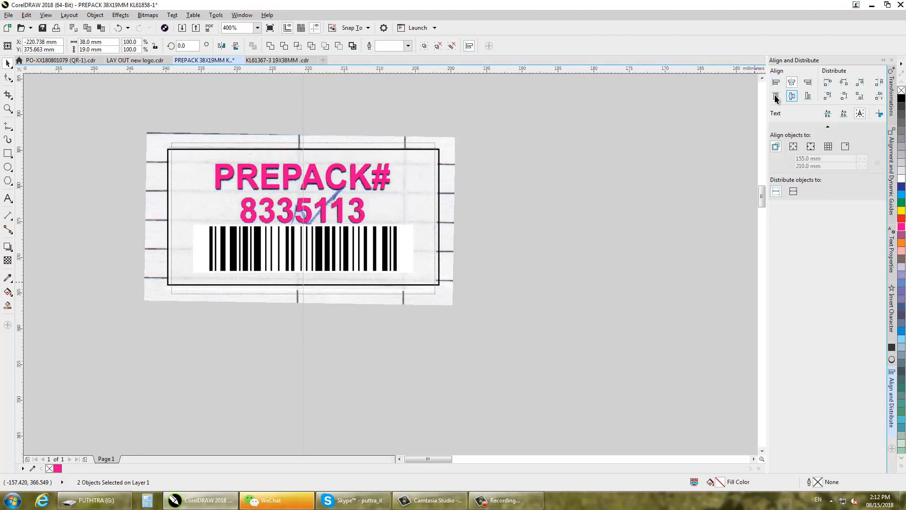
click(776, 95)
drag(531, 332, 134, 143)
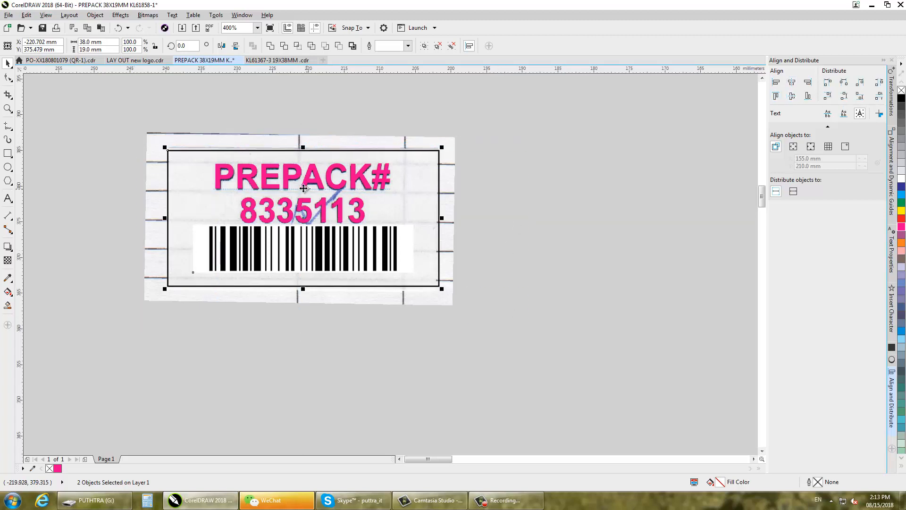
drag(338, 206, 686, 360)
- Unlock the scanned reference image and delete it
right_click(324, 196)
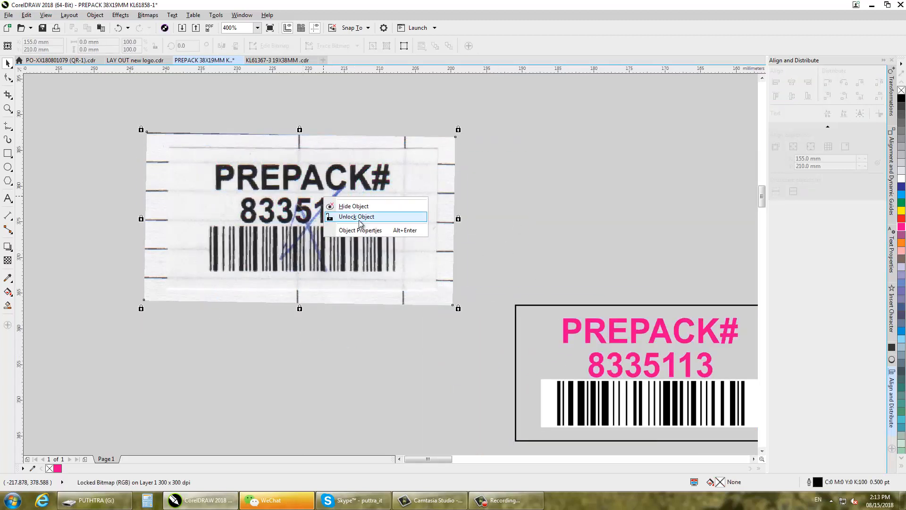
click(358, 218)
right_click(359, 222)
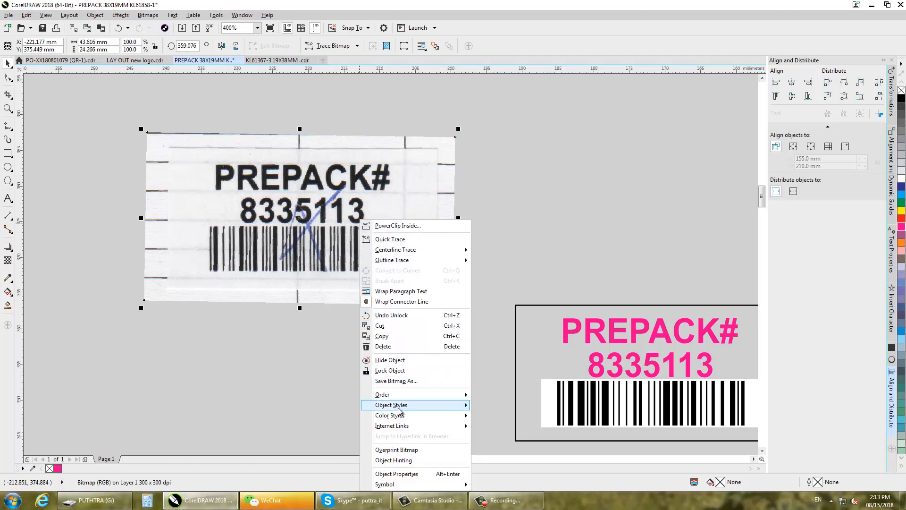
click(383, 346)
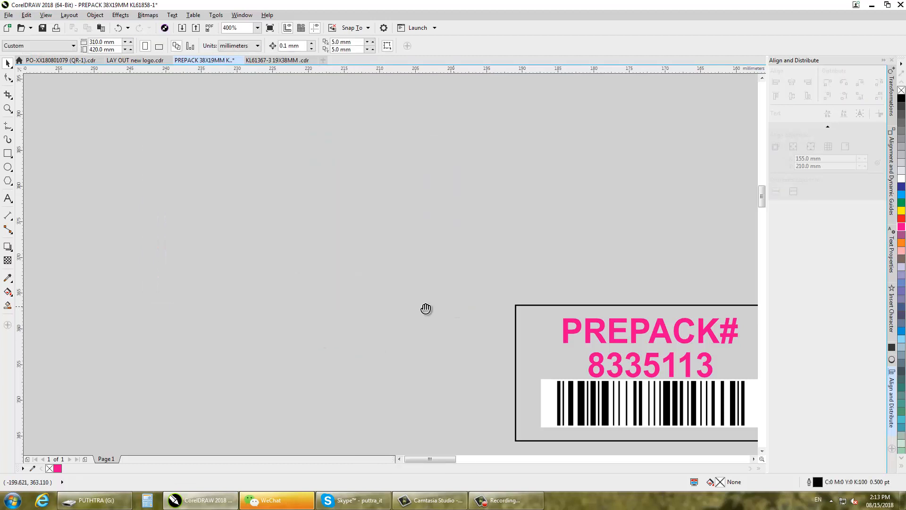
- Move the label to the page's top-left and turn the PREPACK# and 8335113 text black
scroll(425, 308, down, 3)
drag(123, 222, 123, 220)
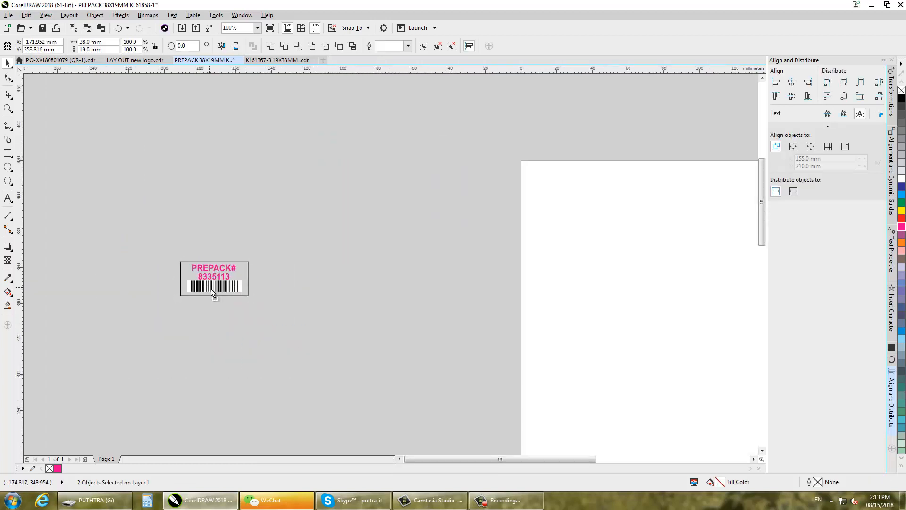
drag(215, 294, 570, 206)
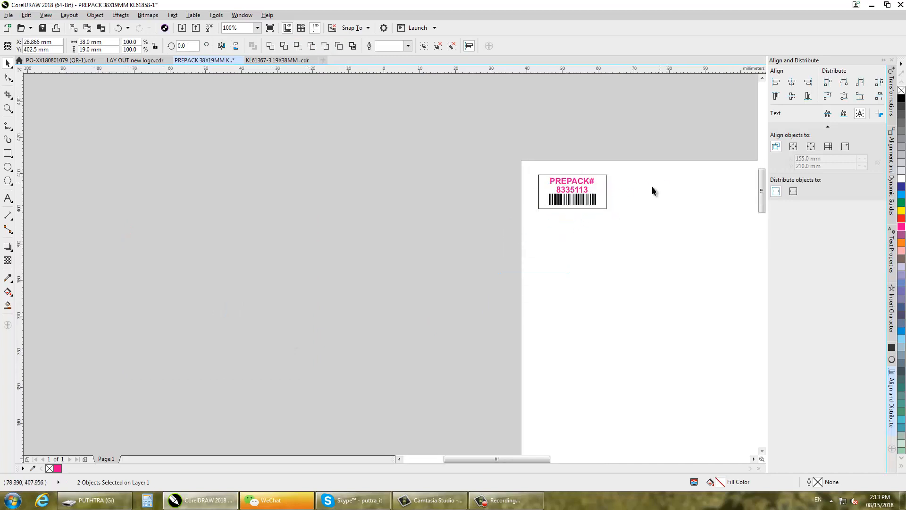
scroll(652, 189, up, 5)
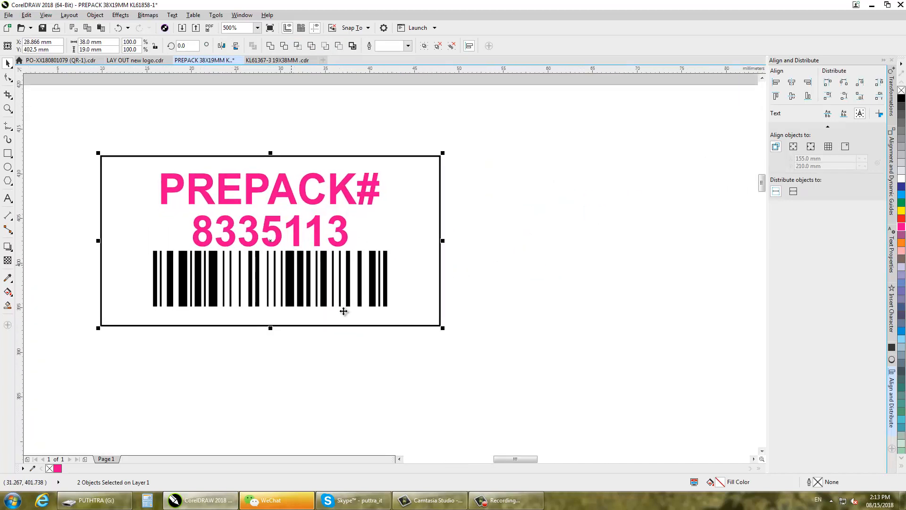
drag(499, 378, 452, 262)
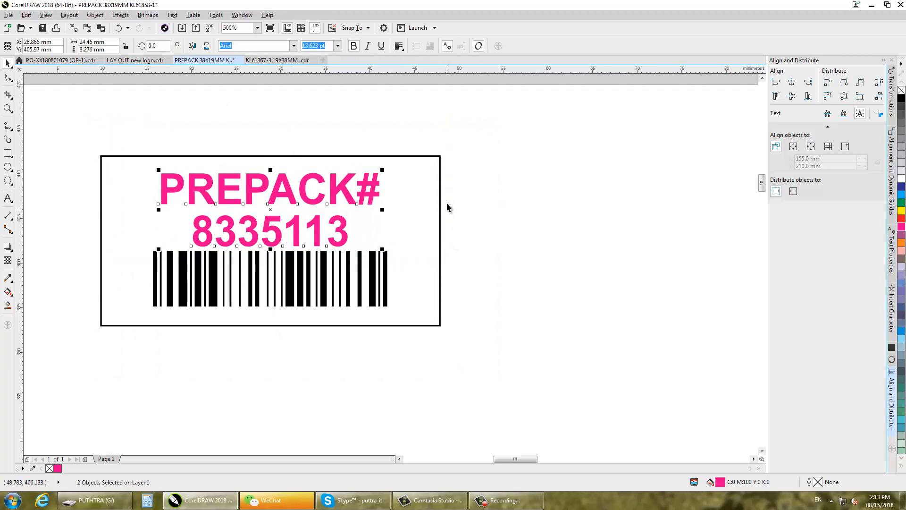
click(902, 98)
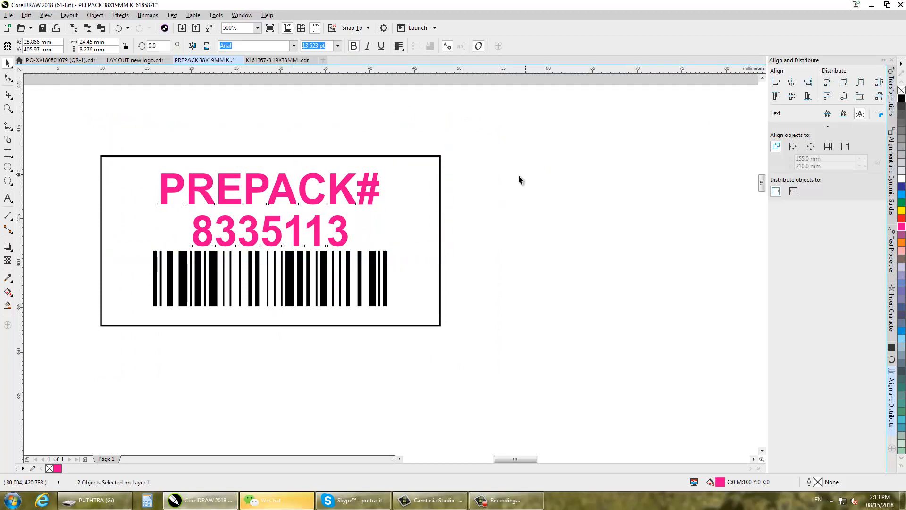
click(540, 178)
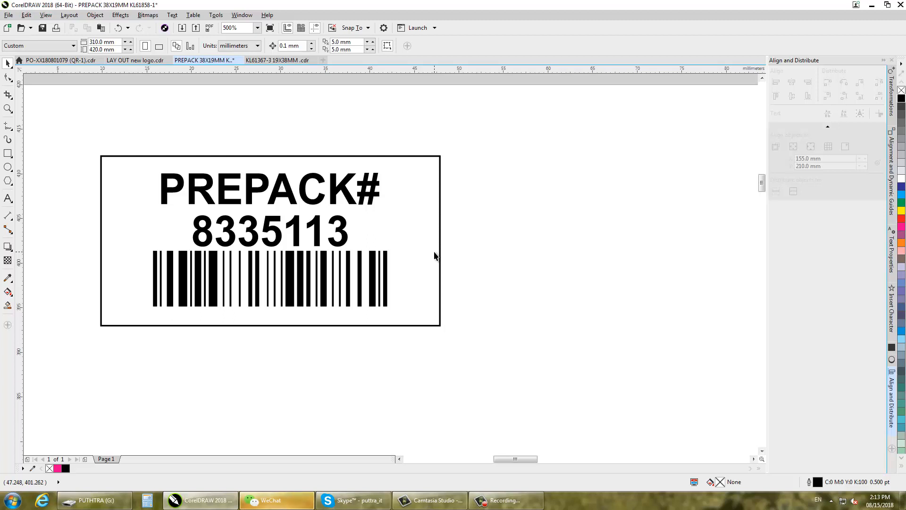
- Send the frame rectangle behind the other label objects
click(235, 248)
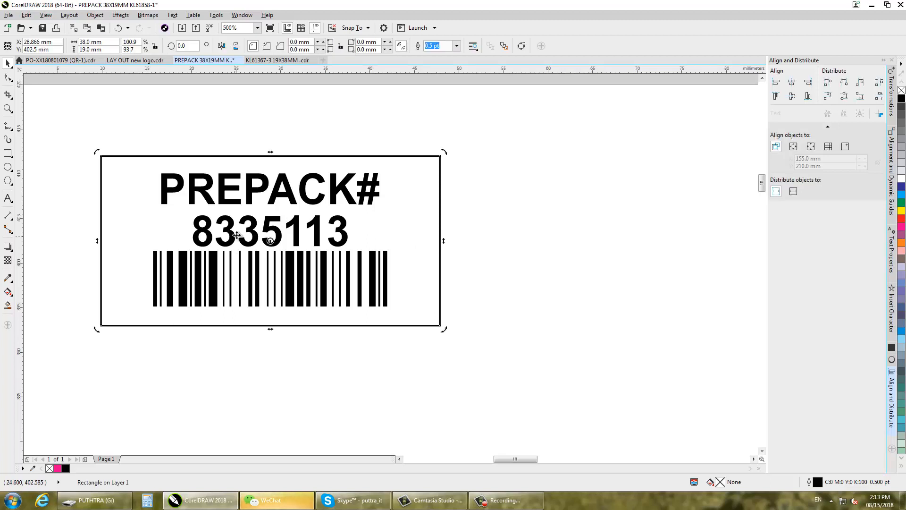
right_click(238, 234)
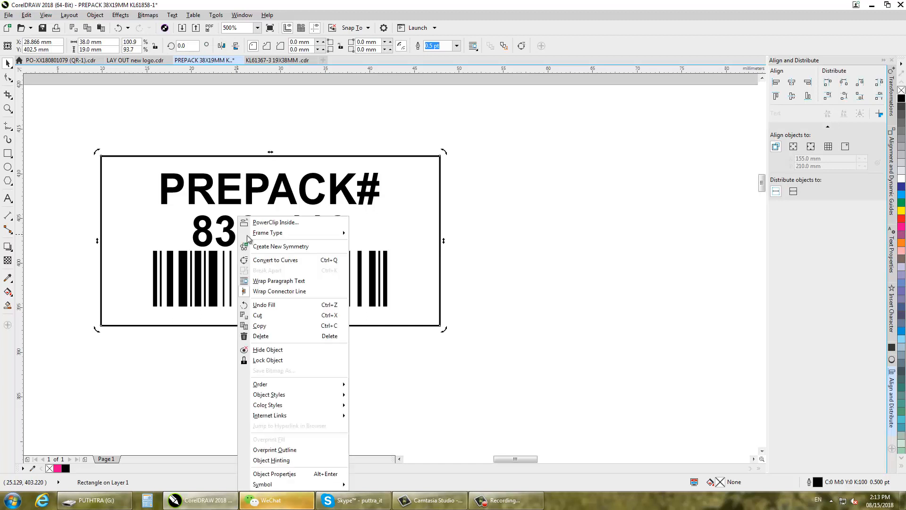
mouse_move(288, 384)
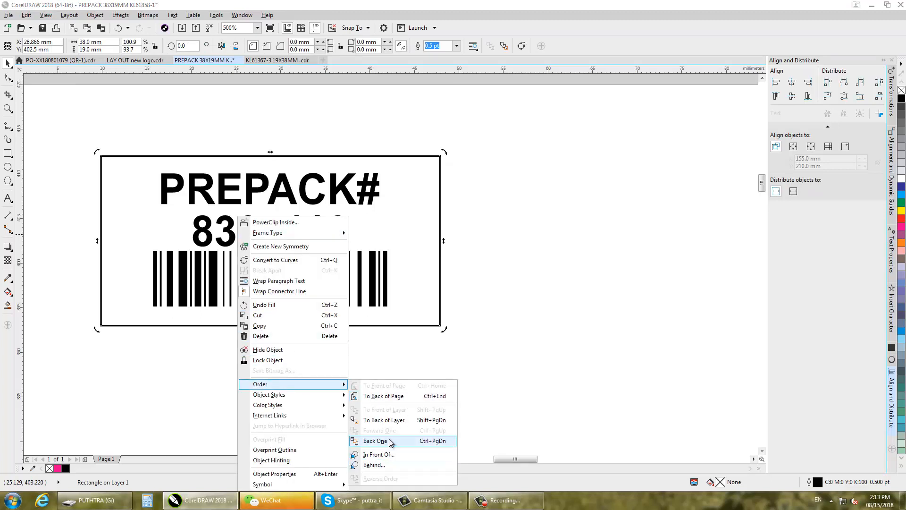
click(393, 421)
click(530, 285)
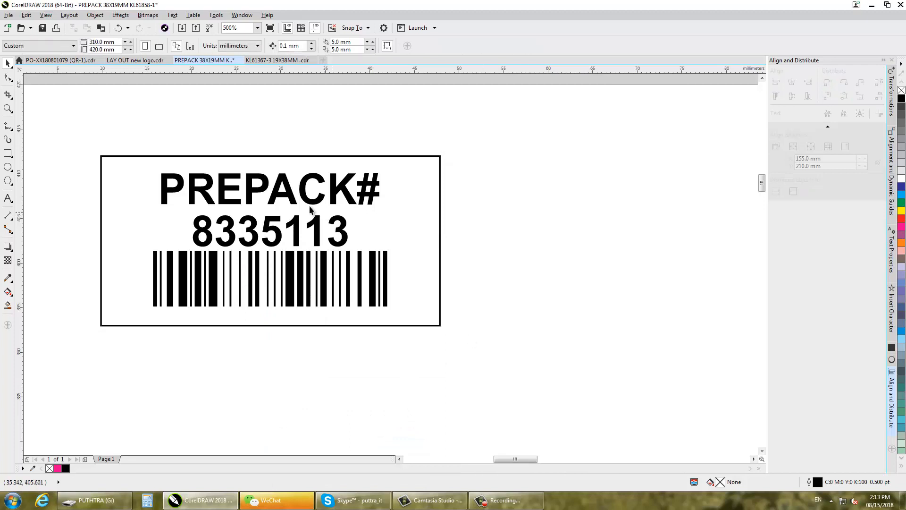
- Replace the number 8335113 with 8240978
click(287, 231)
double_click(287, 230)
double_click(289, 228)
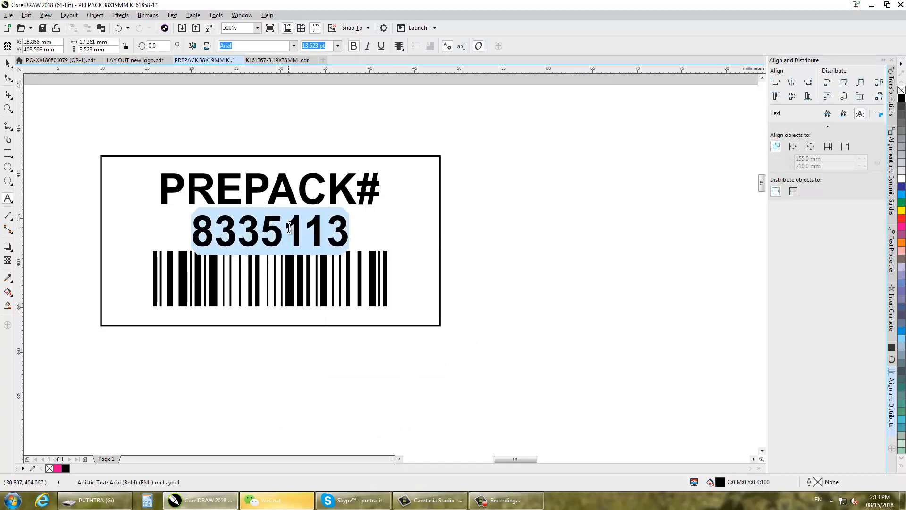
text(824)
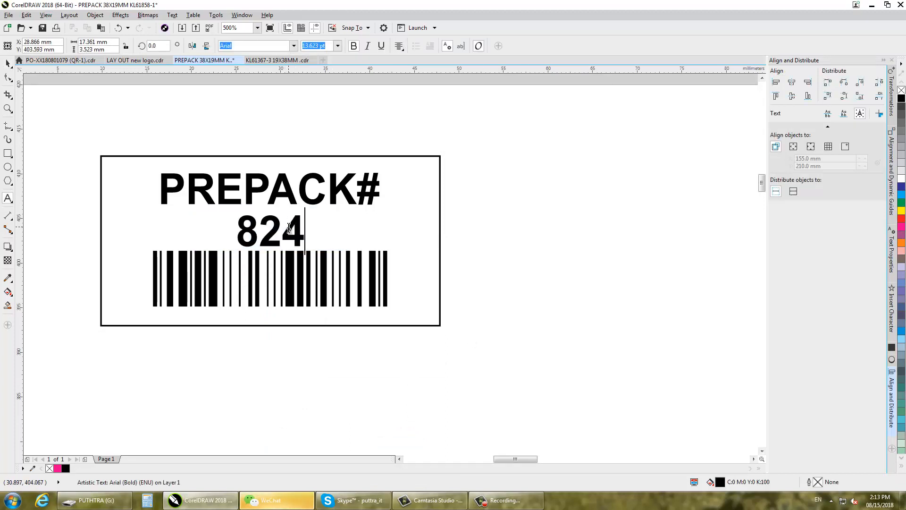
text(0978)
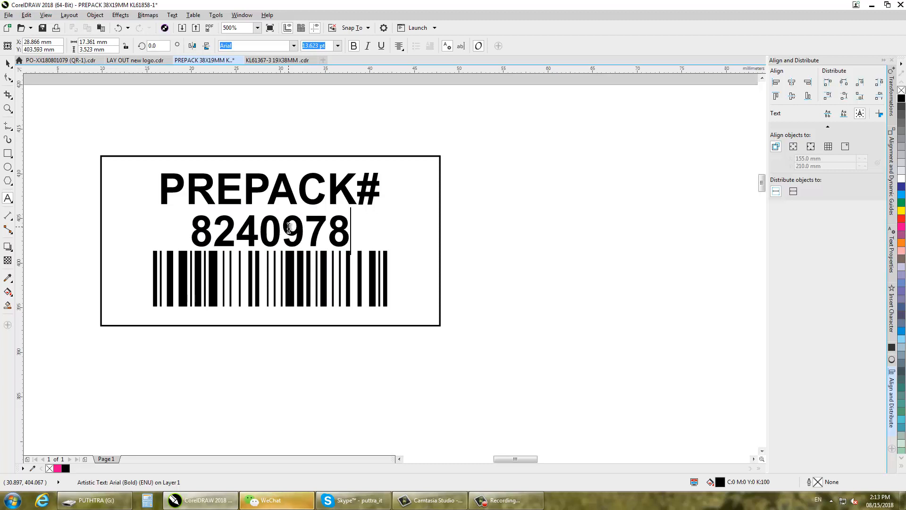
- Copy 8240978 from the number text and paste it as the barcode value in Barcode Wizard
click(8, 63)
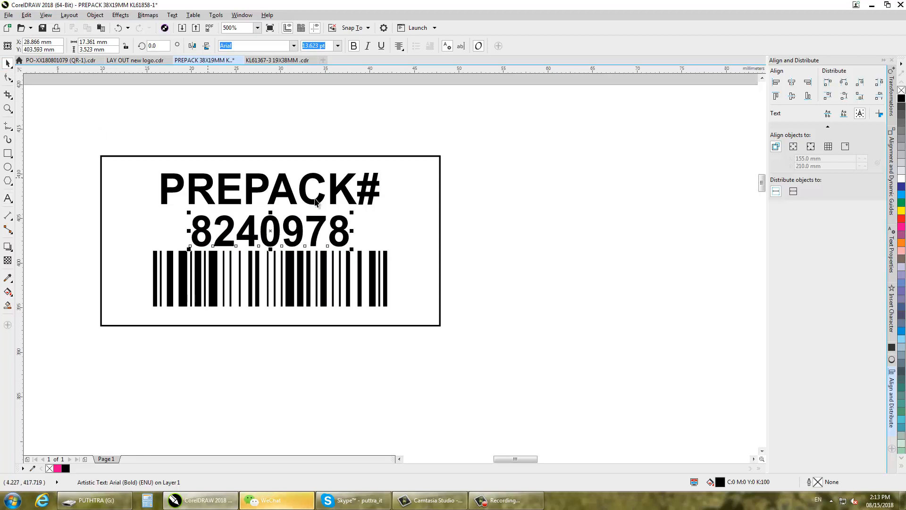
right_click(320, 220)
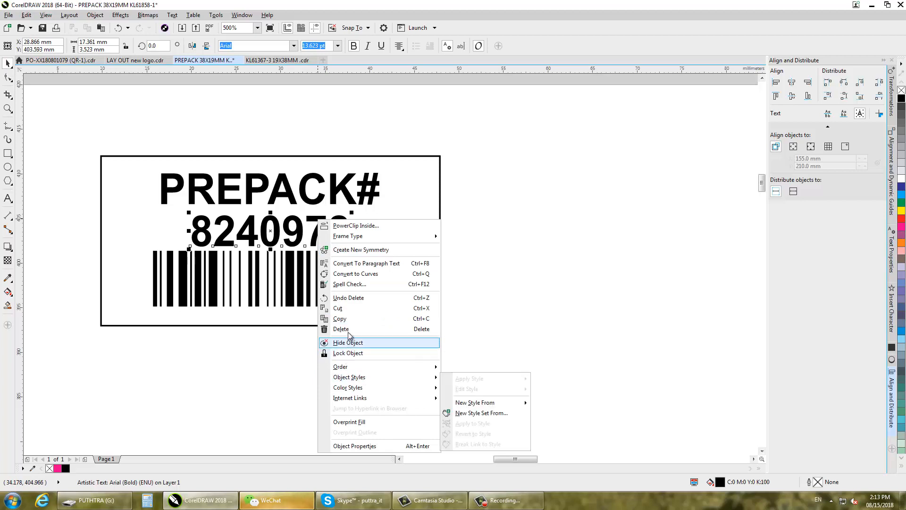
click(350, 318)
double_click(273, 281)
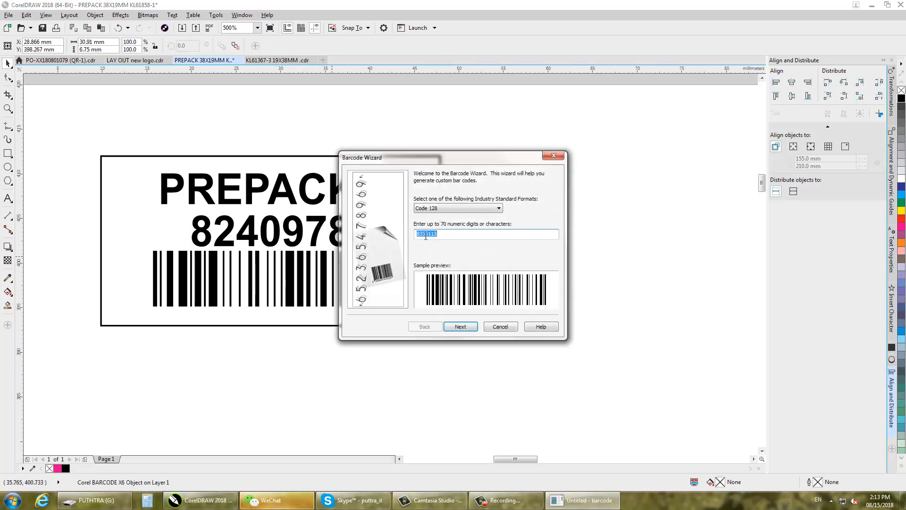
right_click(426, 237)
click(448, 277)
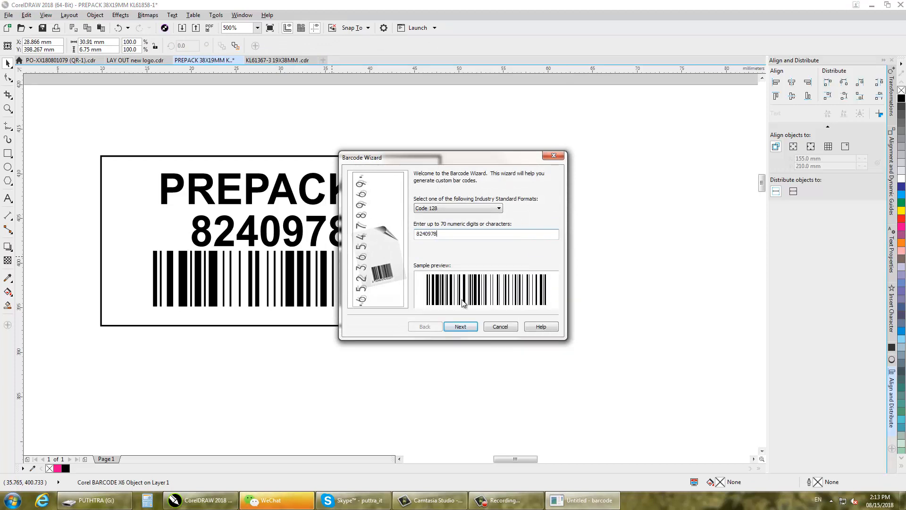
click(461, 326)
click(461, 326)
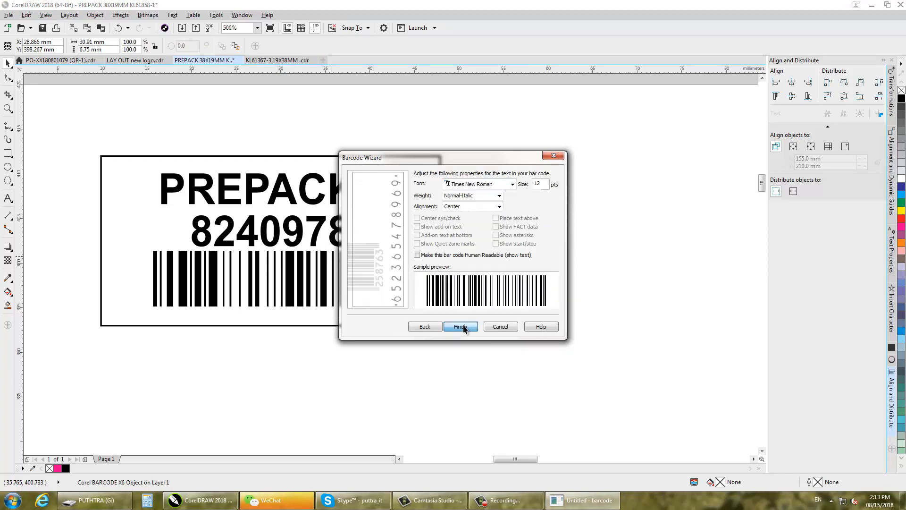
click(461, 326)
- Deselect the barcode and select all four label objects
scroll(271, 312, down, 3)
click(172, 205)
key(ctrl+a)
scroll(203, 233, down, 3)
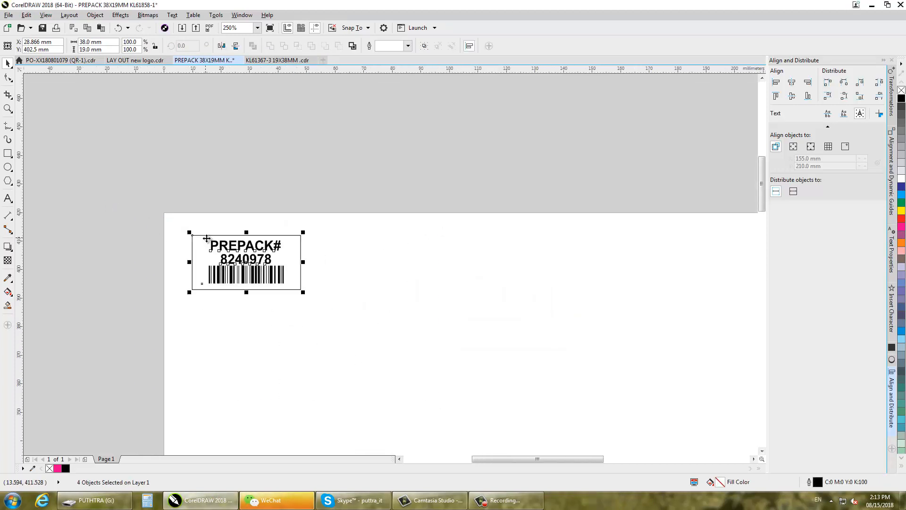
- Copy the label repeatedly 38 mm to the right, right-anchored, to form a row of eight
key(alt+F7)
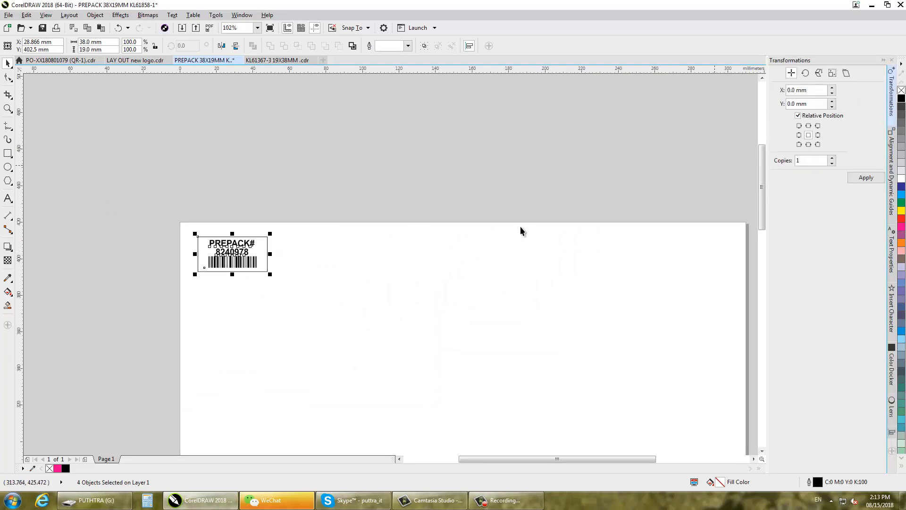
click(818, 135)
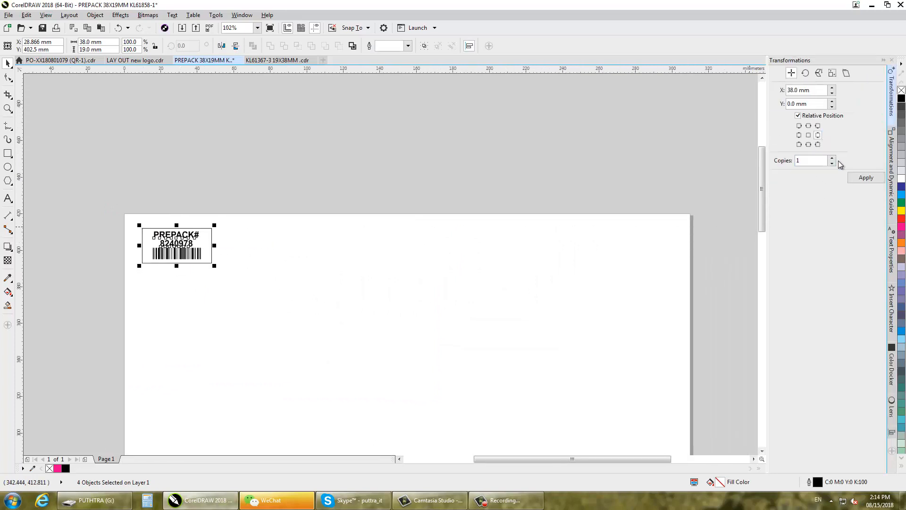
click(866, 177)
click(865, 177)
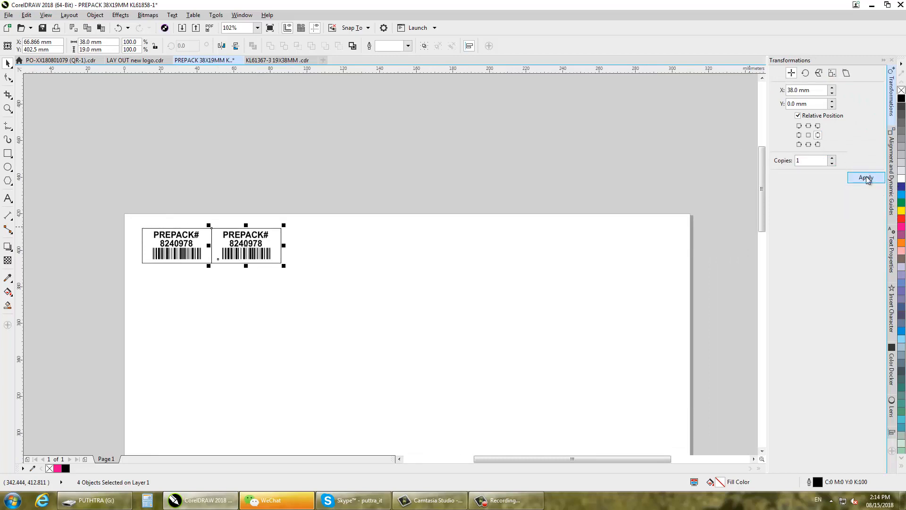
click(867, 177)
click(868, 177)
click(870, 177)
click(871, 176)
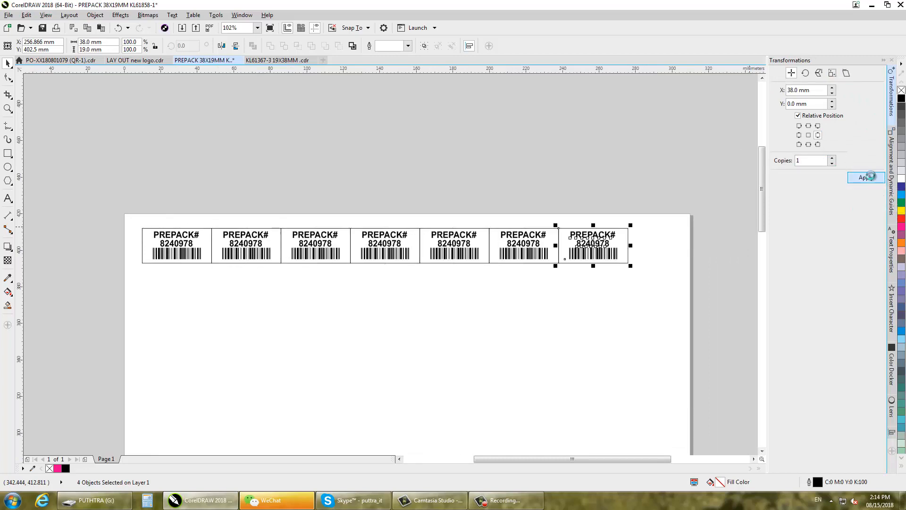
click(871, 176)
- Select the row of labels and shift it about 6 mm left
drag(740, 270, 128, 231)
scroll(129, 231, up, 3)
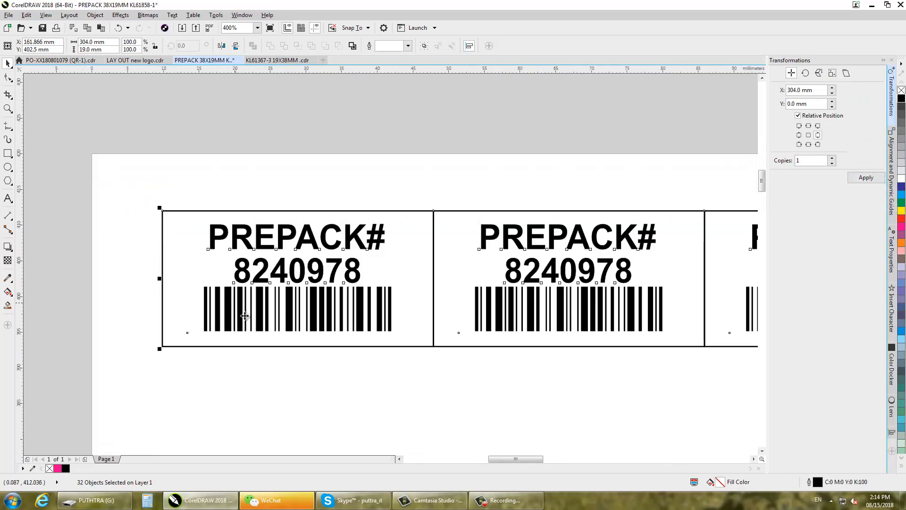
drag(242, 313, 209, 305)
scroll(209, 305, down, 3)
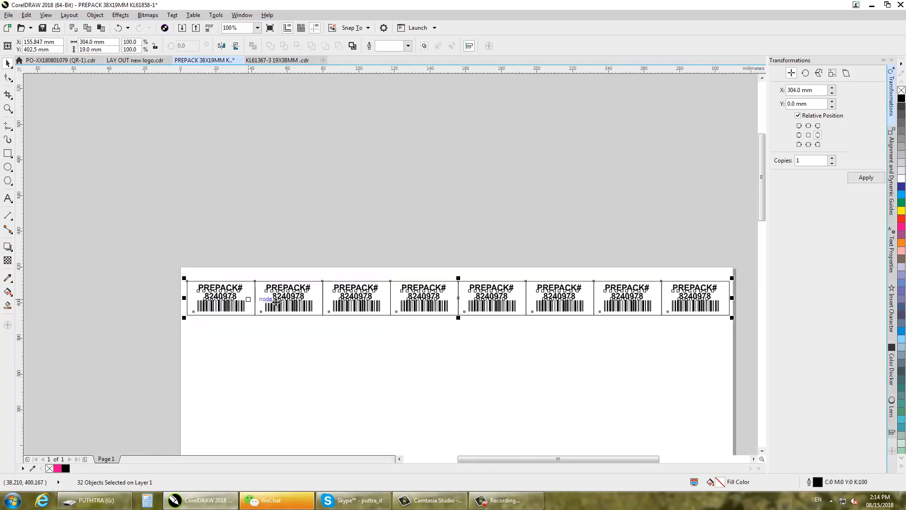
scroll(317, 294, up, 1)
scroll(317, 294, down, 1)
- Switch the page to landscape and move the label row down onto the page
click(289, 194)
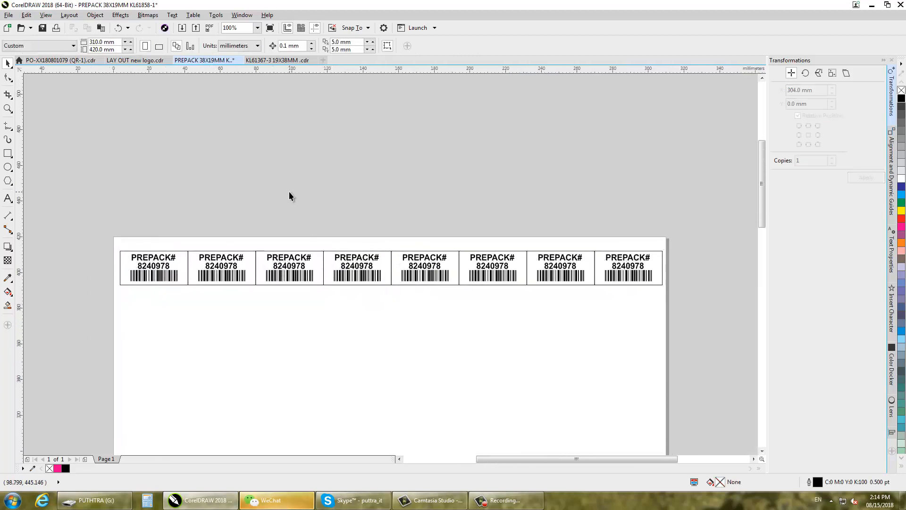
scroll(289, 191, down, 2)
click(159, 46)
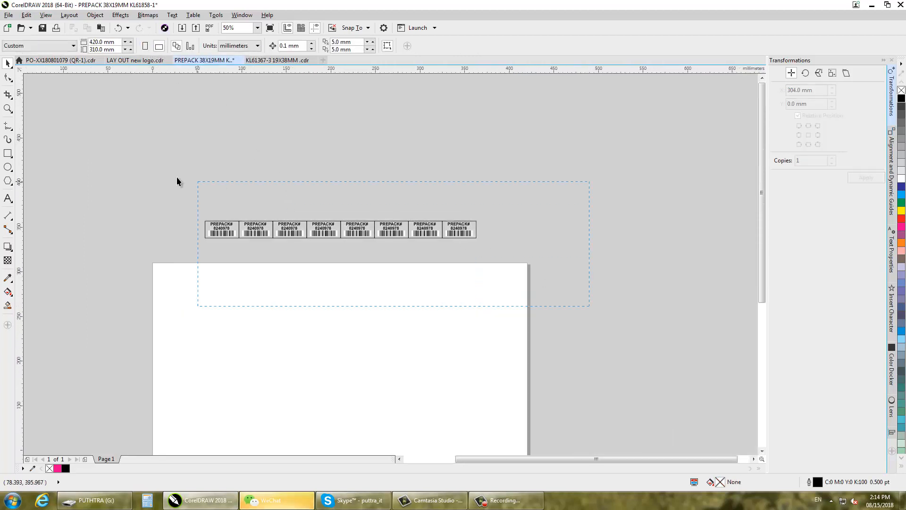
drag(177, 180, 177, 181)
scroll(196, 240, up, 2)
drag(244, 223, 159, 322)
- Add two more label copies at the right end and select all ten labels
scroll(247, 300, right, 3)
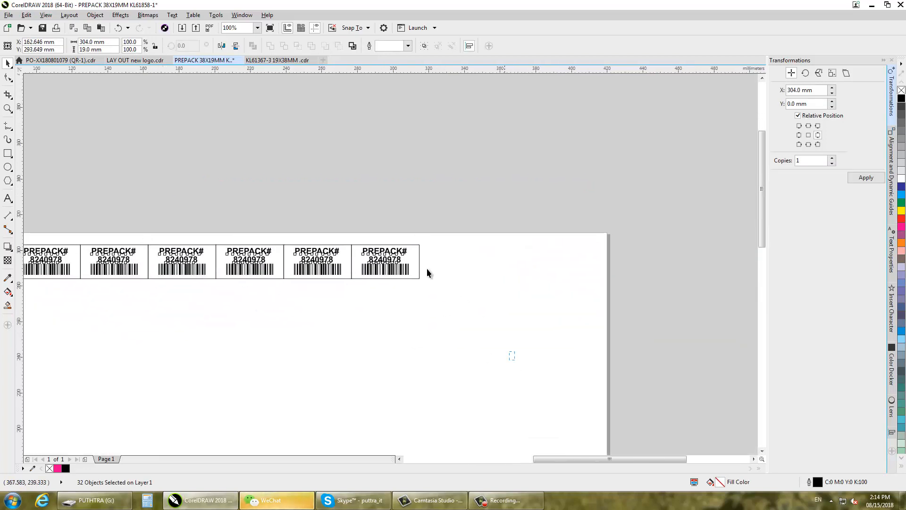
drag(356, 207, 348, 202)
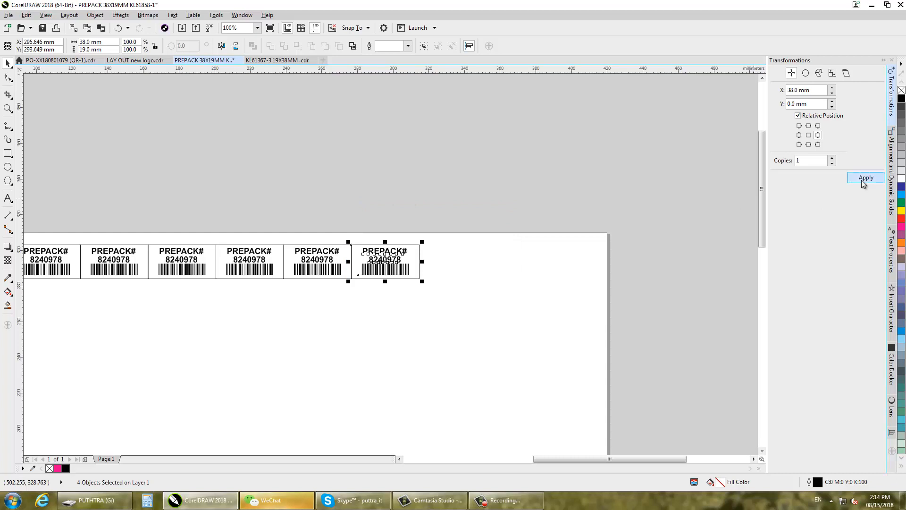
click(863, 181)
click(862, 179)
scroll(556, 255, down, 2)
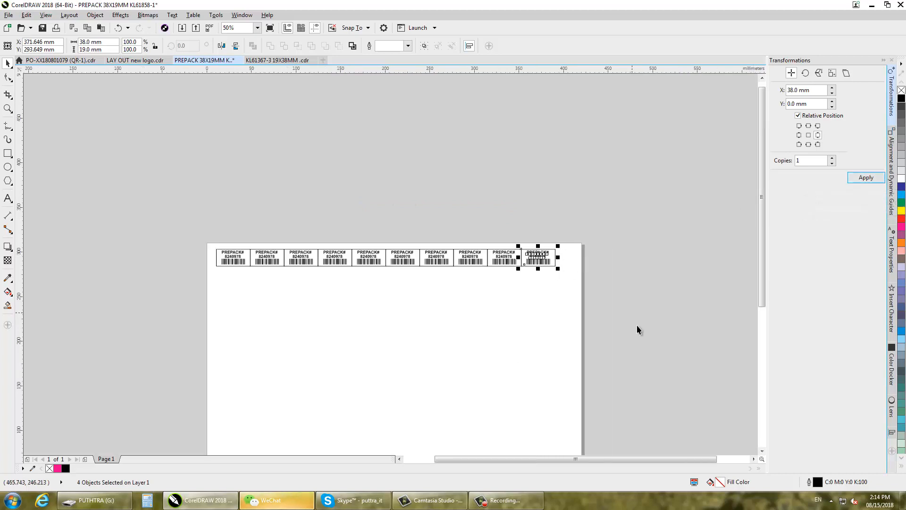
drag(636, 325, 164, 208)
scroll(302, 250, down, 2)
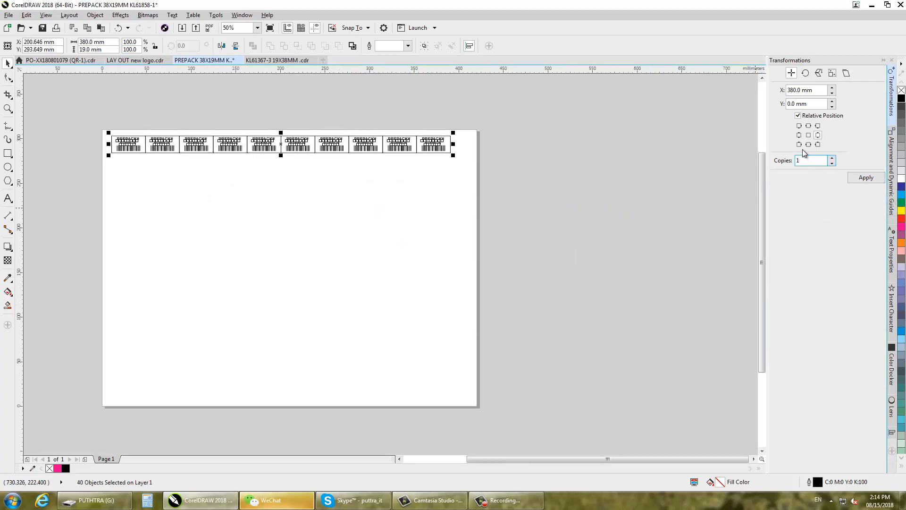
- Repeat the ten-label row fourteen times at −19 mm vertical steps, then marquee-select every label
click(809, 145)
click(865, 178)
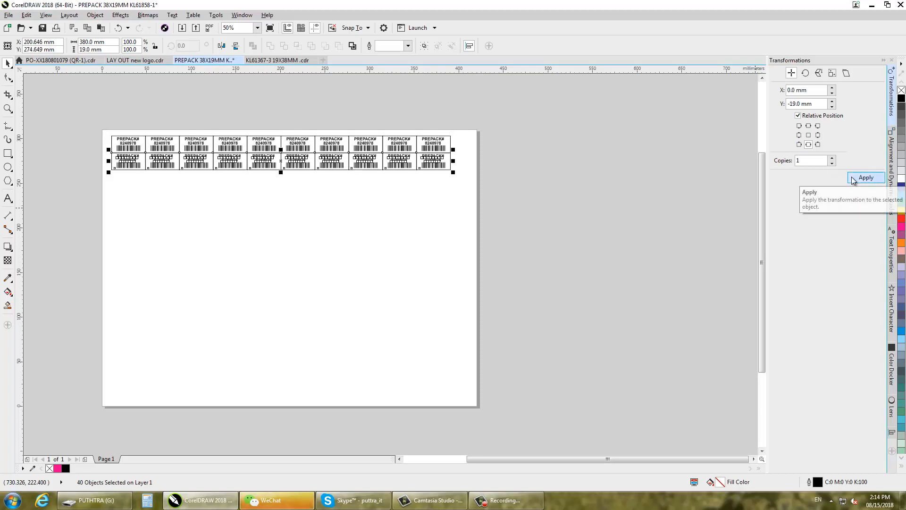
click(853, 178)
click(852, 179)
click(853, 179)
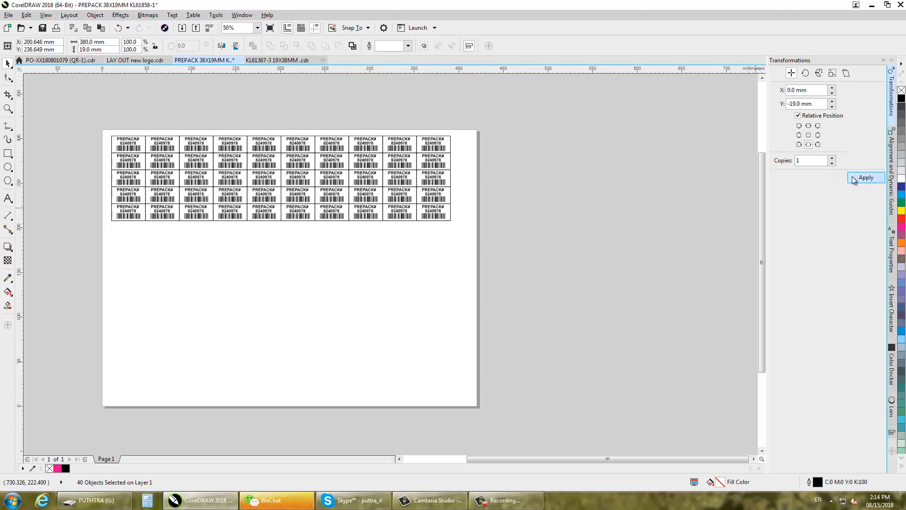
click(853, 179)
click(854, 179)
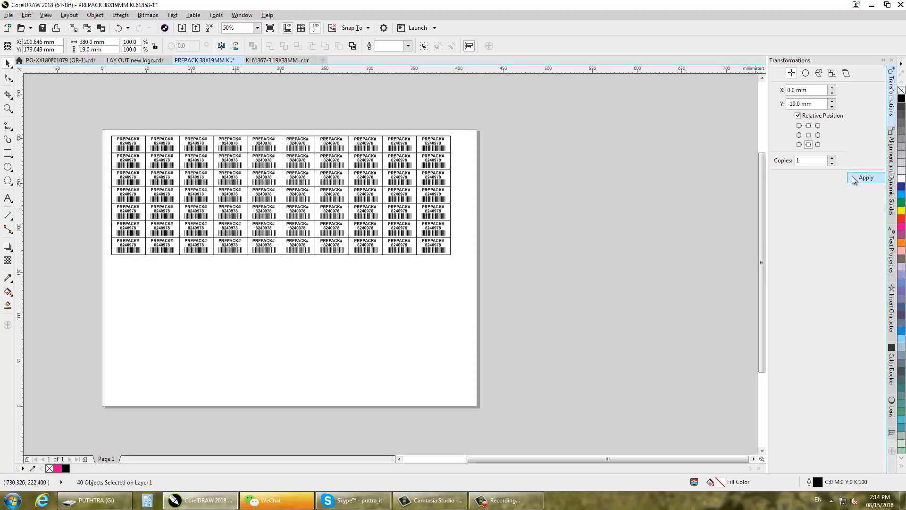
click(853, 180)
click(853, 179)
click(853, 179)
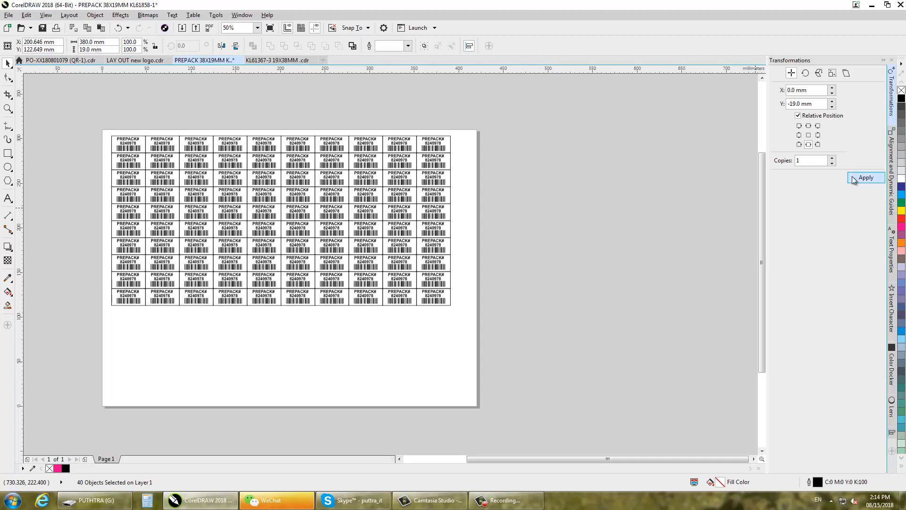
click(853, 180)
click(854, 180)
click(854, 180)
click(854, 180)
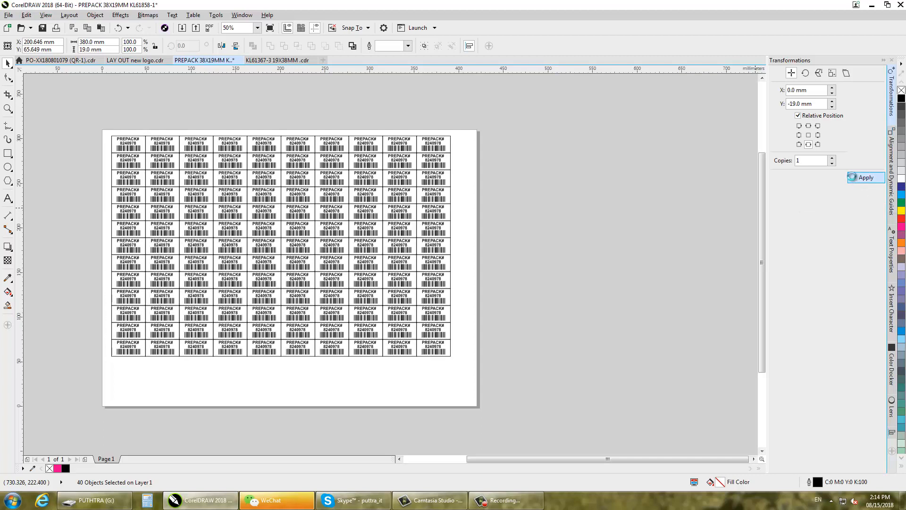
click(853, 179)
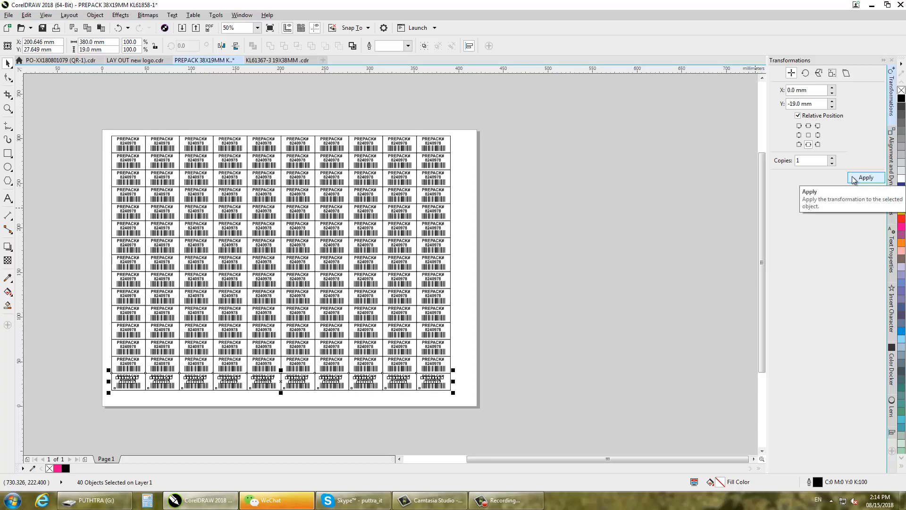
drag(504, 419, 98, 127)
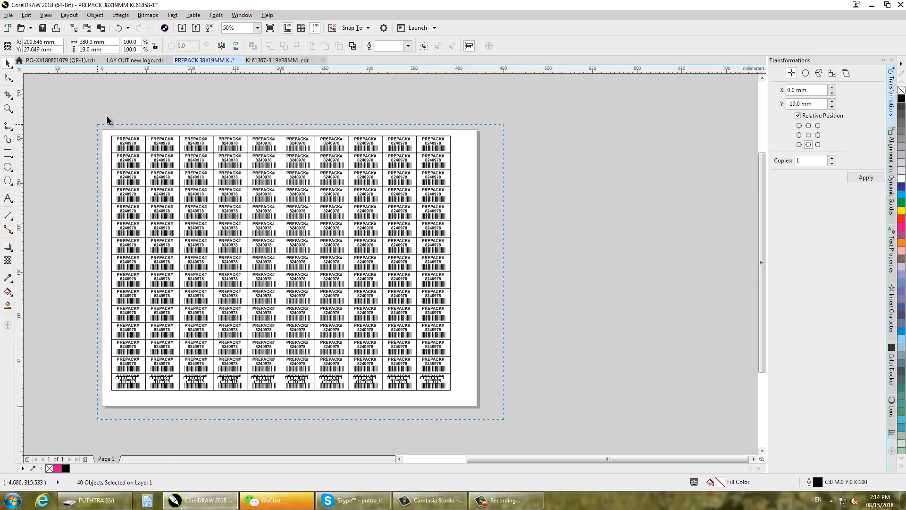
drag(108, 119, 108, 119)
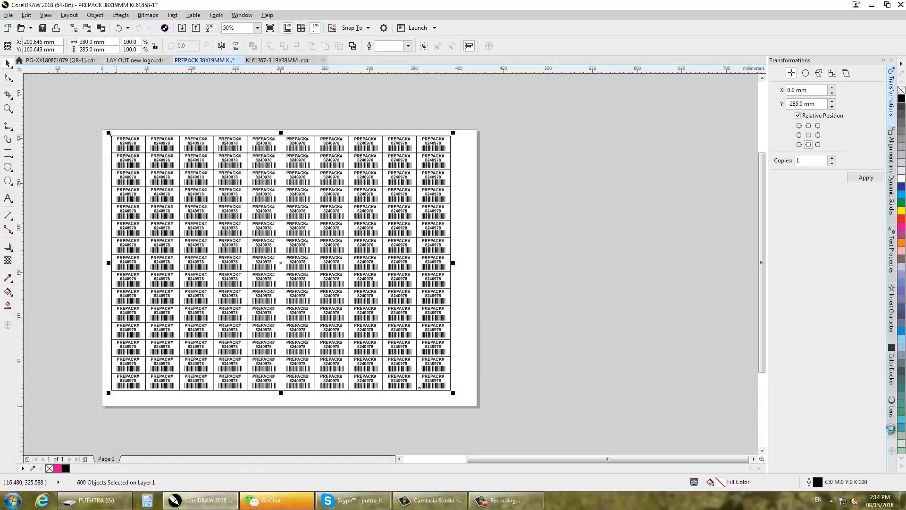
- Group all labels with Ctrl+G and centre the group on the page at X 210, Y 155 mm
key(ctrl+g)
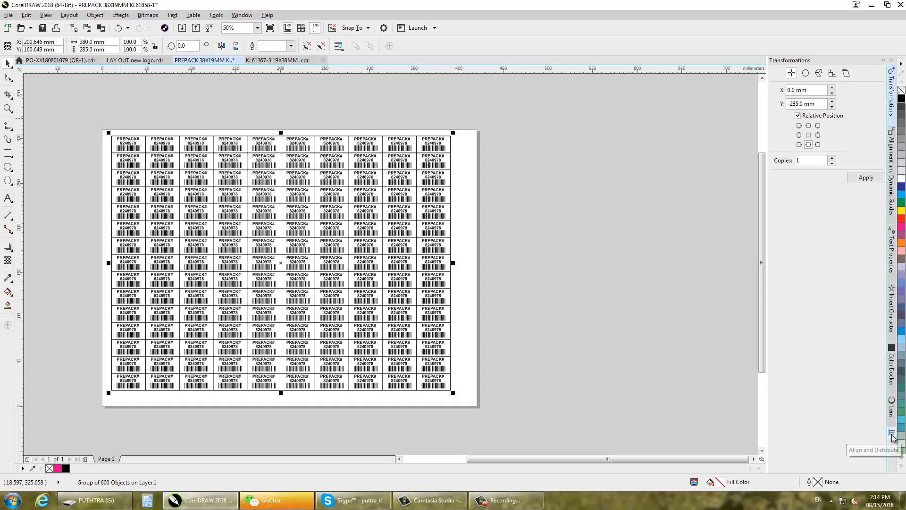
key(ctrl+shift+a)
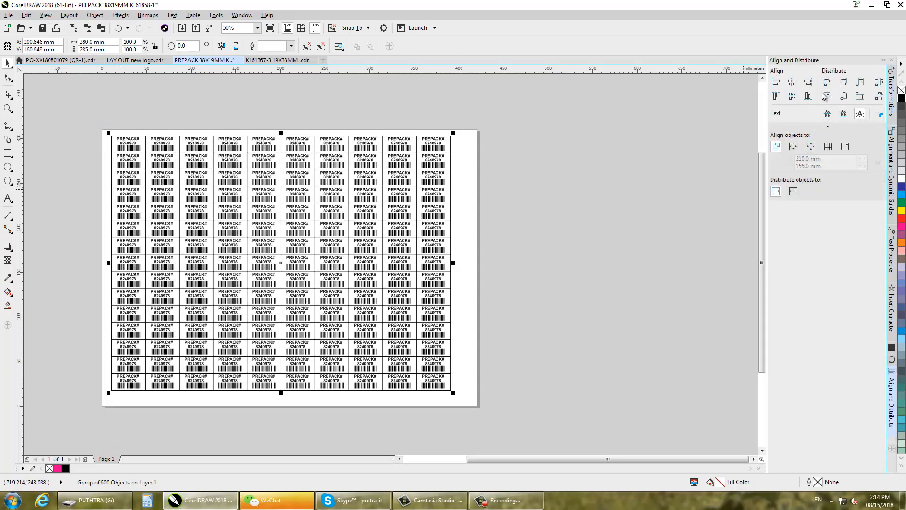
click(792, 96)
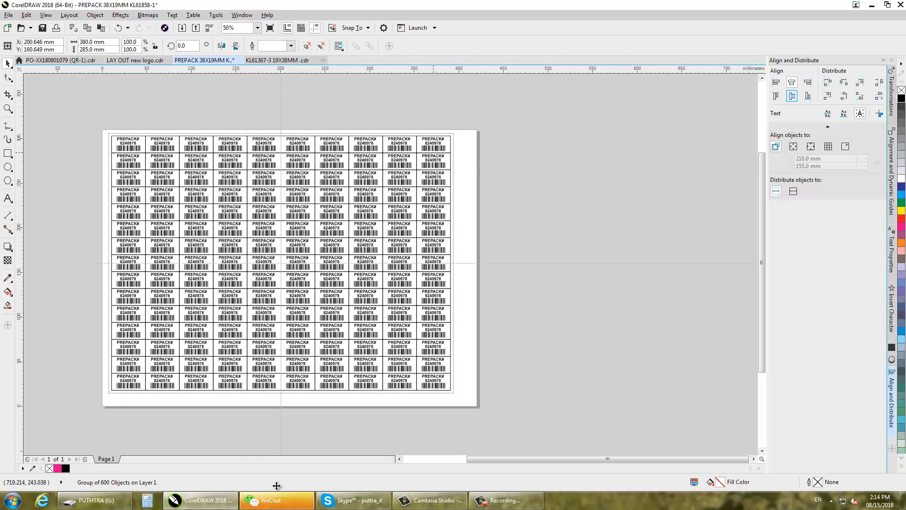
click(417, 287)
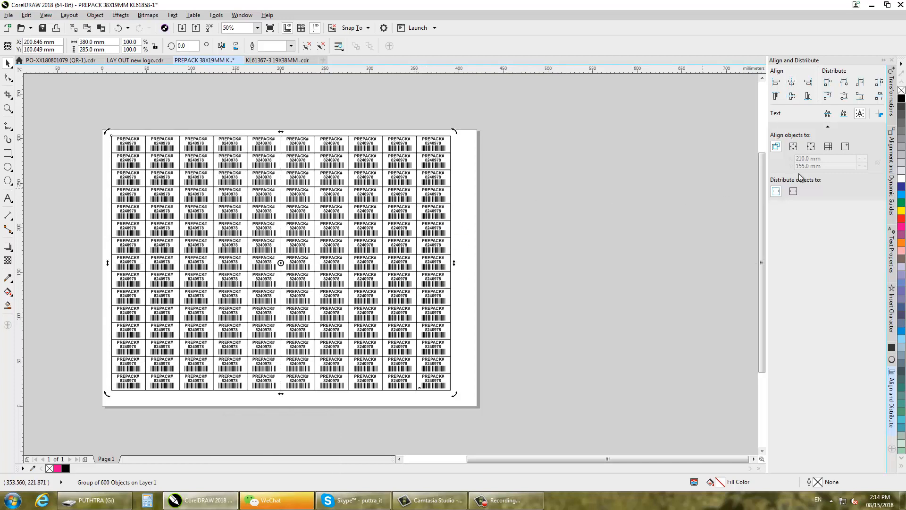
click(790, 96)
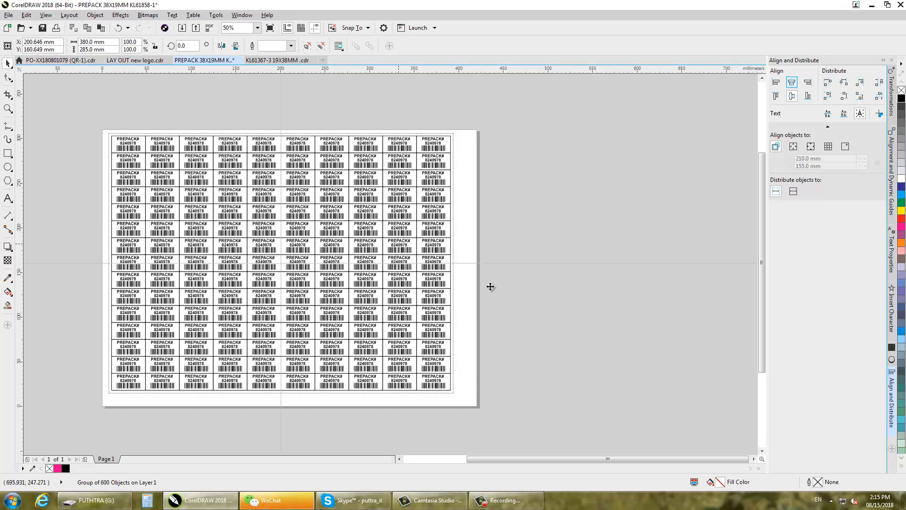
drag(466, 456, 466, 456)
click(466, 456)
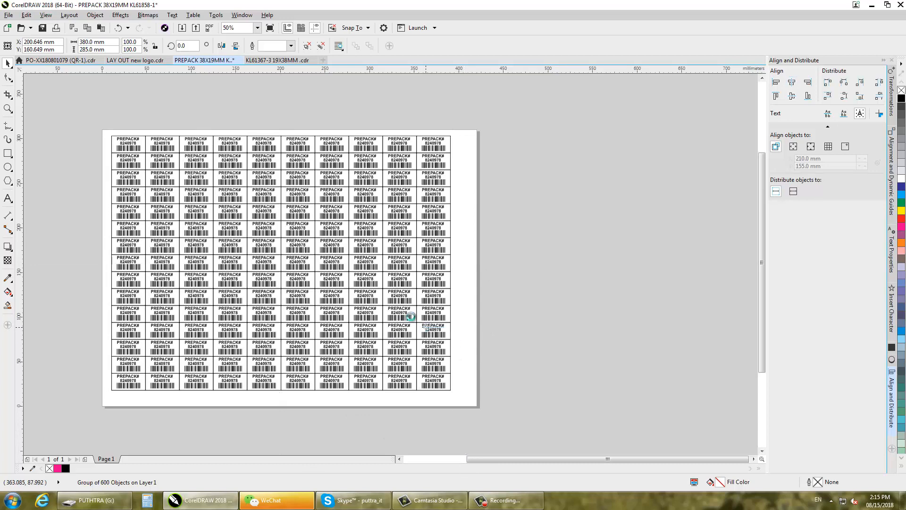
key(p)
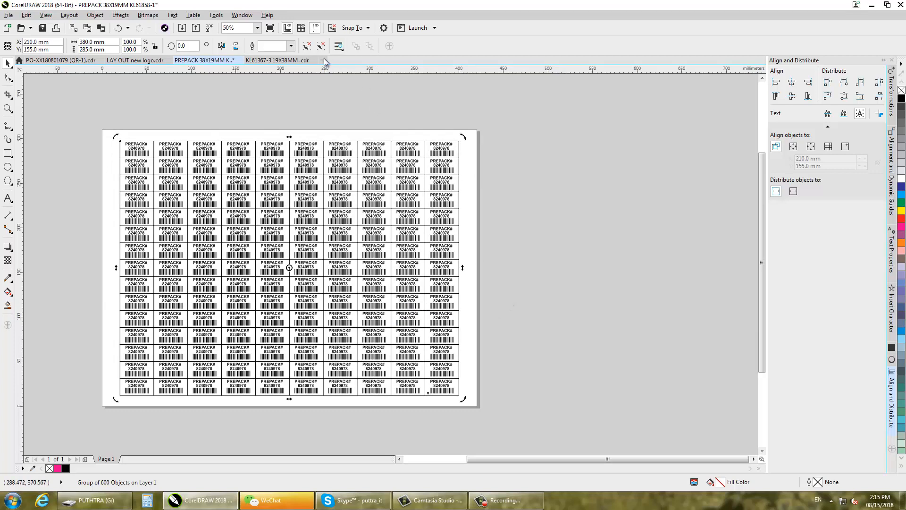
scroll(121, 134, up, 5)
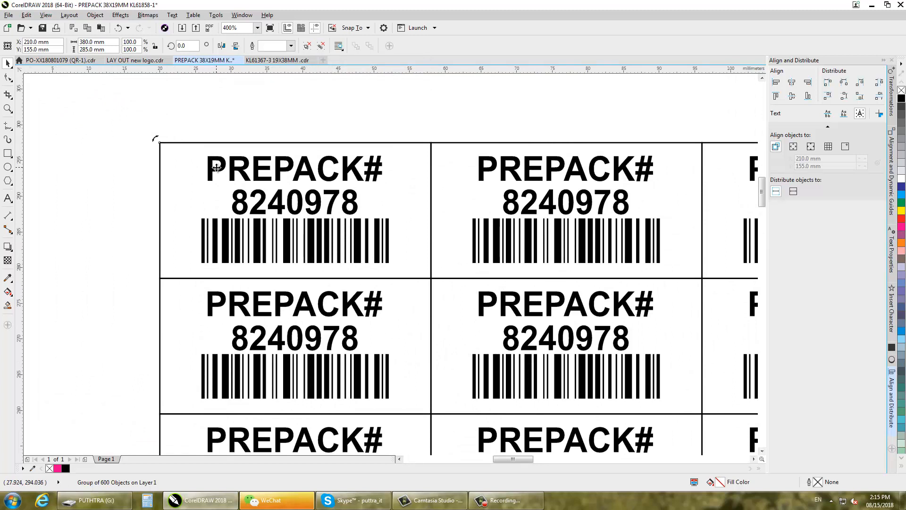
- Inspect a single barcode inside the group, then select and deselect the label group
ctrl+click(273, 241)
click(254, 101)
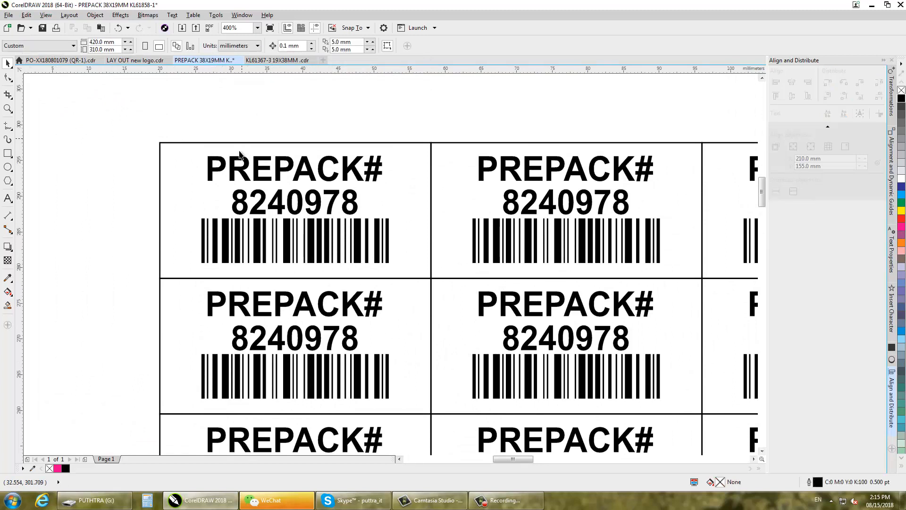
click(257, 181)
scroll(258, 181, down, 2)
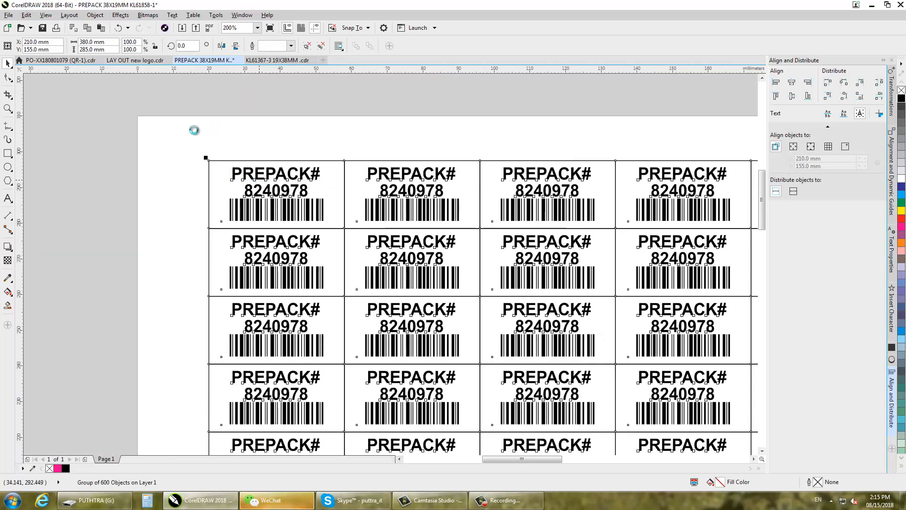
click(318, 152)
scroll(319, 154, down, 3)
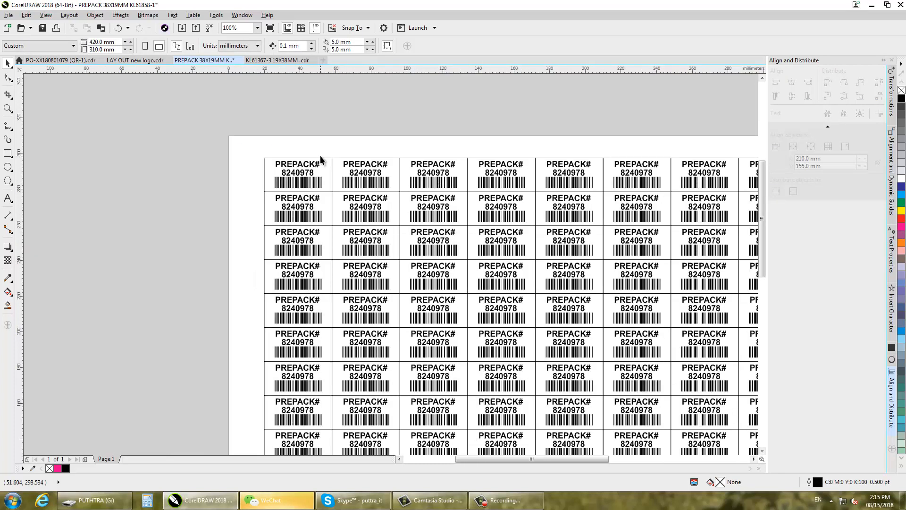
scroll(321, 155, down, 1)
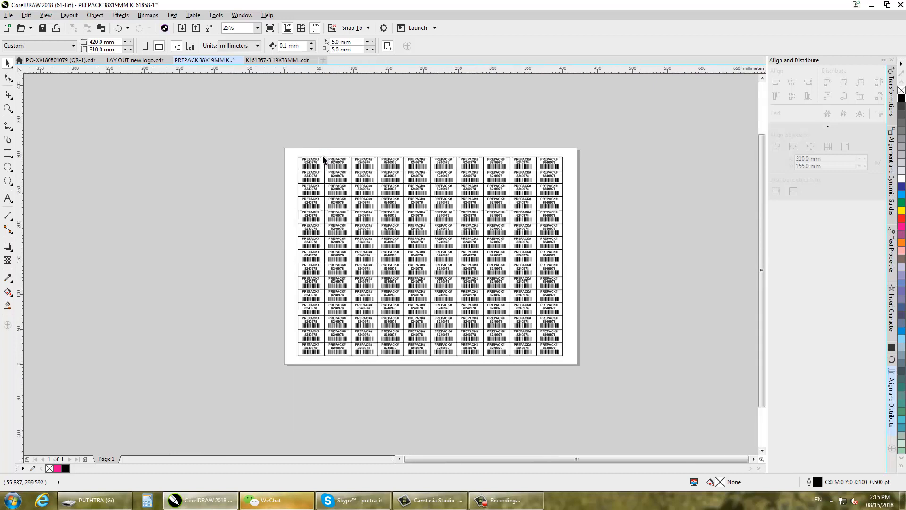
- Marquee-select all 540 label objects, group them, and reselect the whole label grid
drag(322, 150, 658, 389)
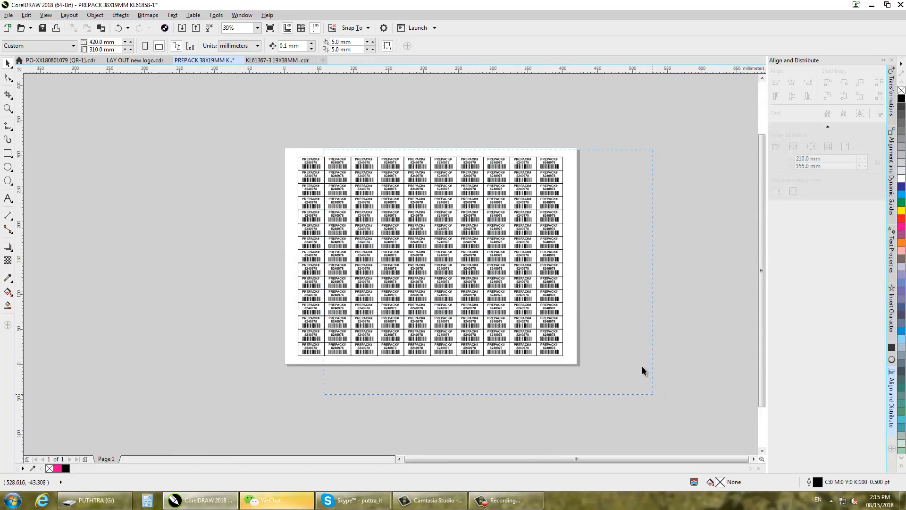
drag(636, 362, 636, 361)
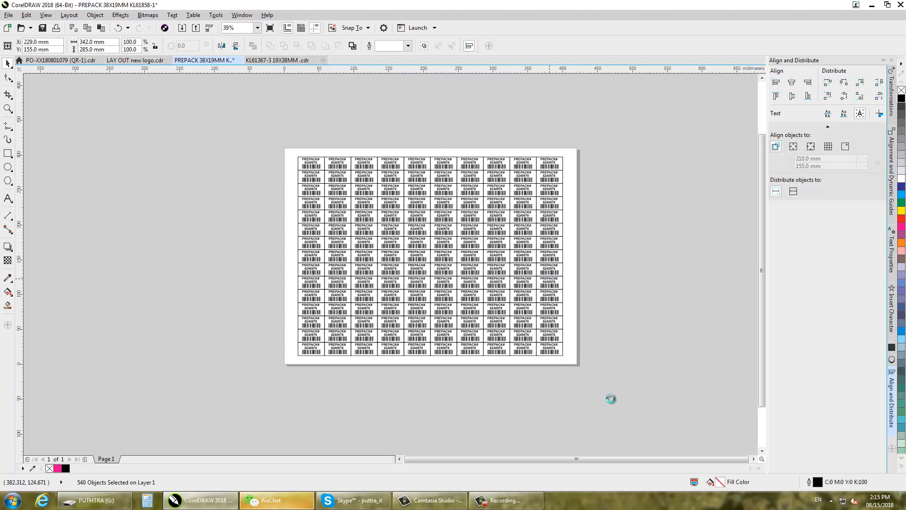
key(ctrl+g)
drag(612, 399, 383, 263)
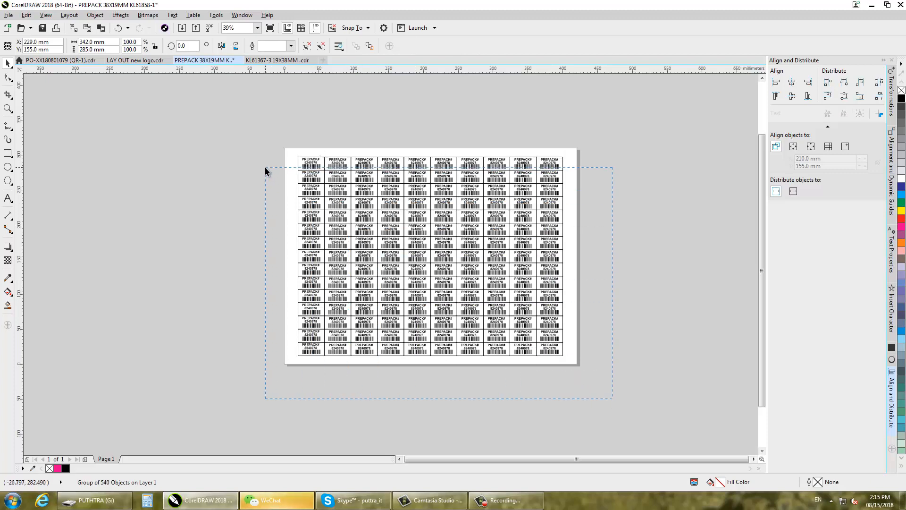
drag(265, 171, 265, 172)
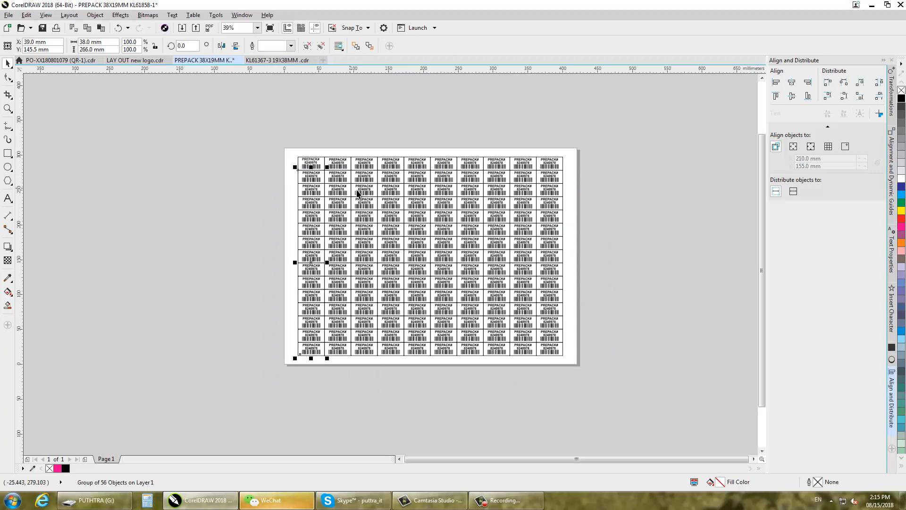
drag(654, 403, 239, 132)
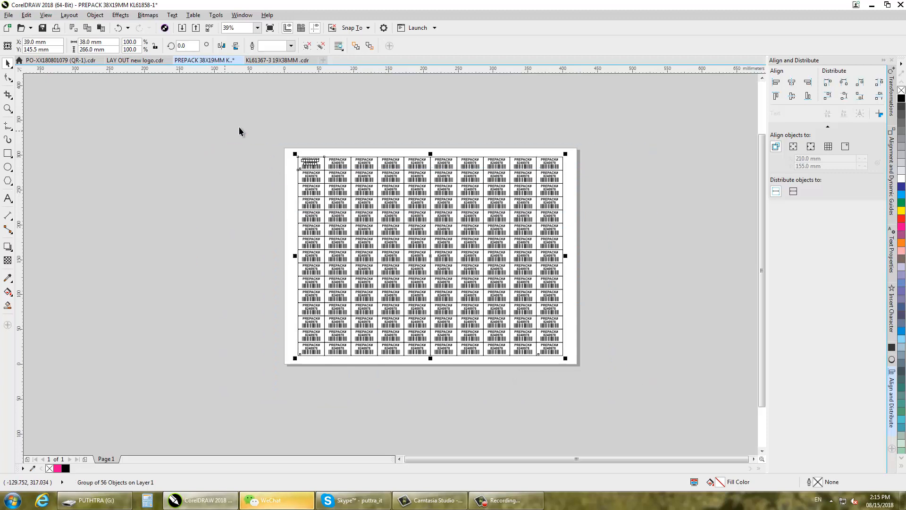
- Draw a vertical Freehand line above the top-left label and set its height to 5 mm
click(437, 100)
scroll(297, 181, up, 6)
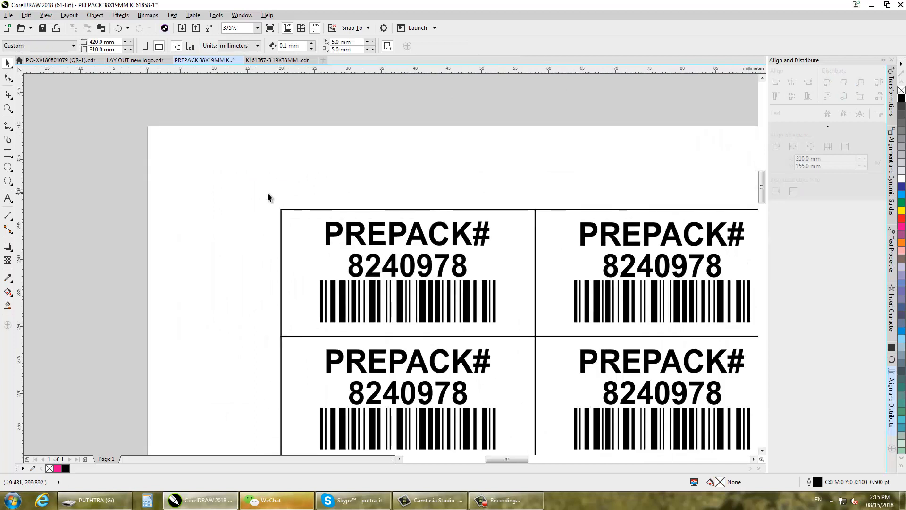
click(11, 217)
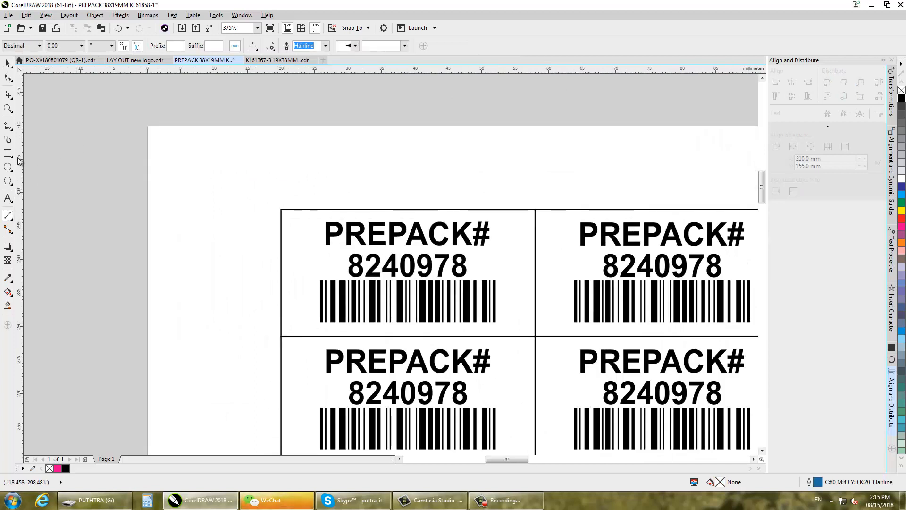
click(9, 129)
click(242, 163)
click(243, 196)
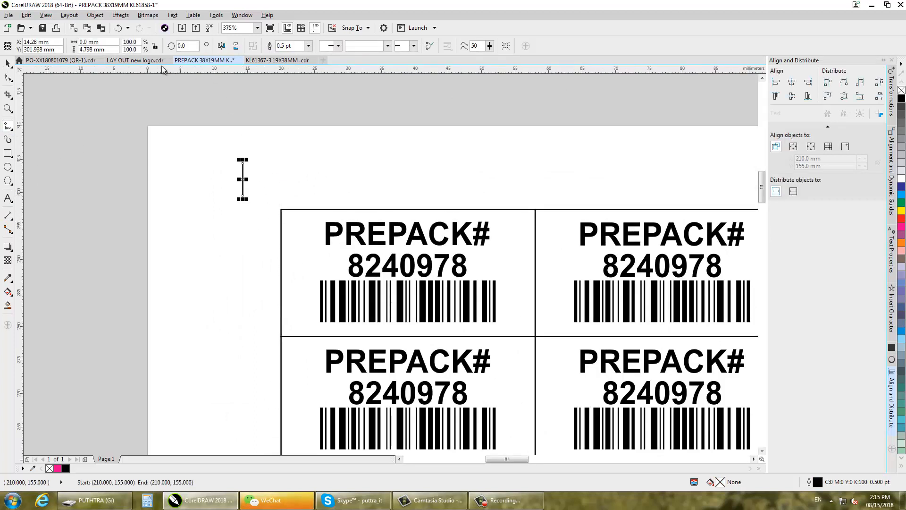
double_click(110, 46)
text(5)
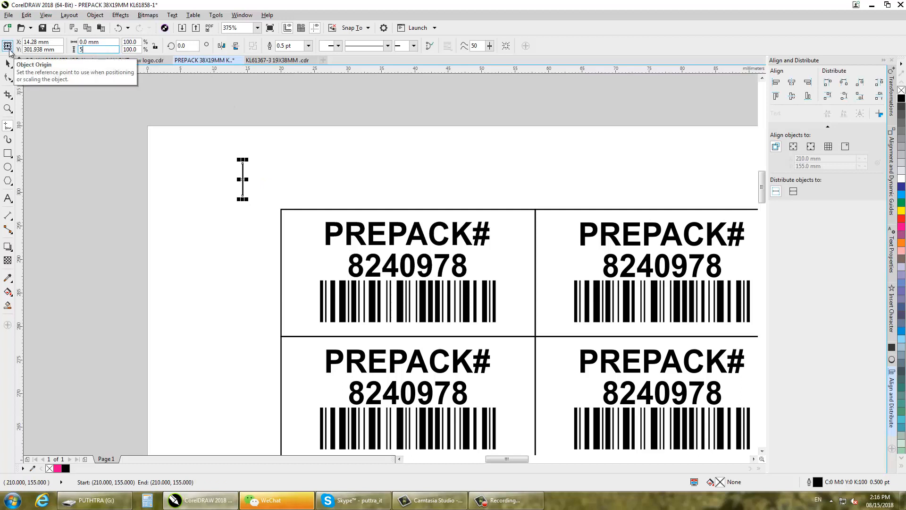
key(Return)
- Align the line to the grid's top and left edges, then select only the line
key(space)
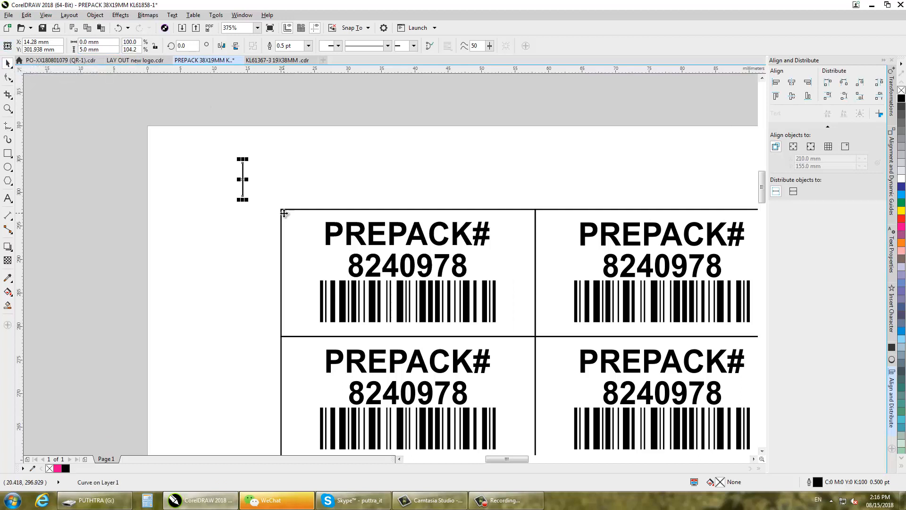
shift+click(284, 214)
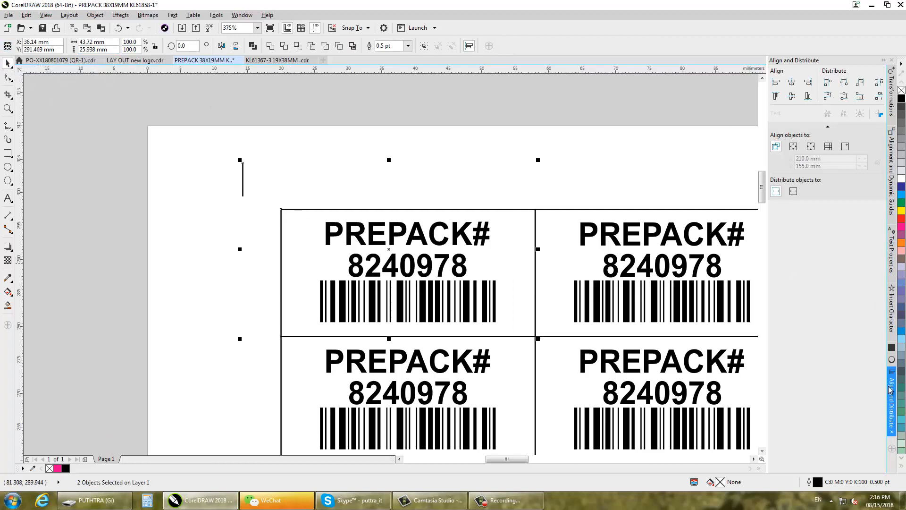
click(776, 97)
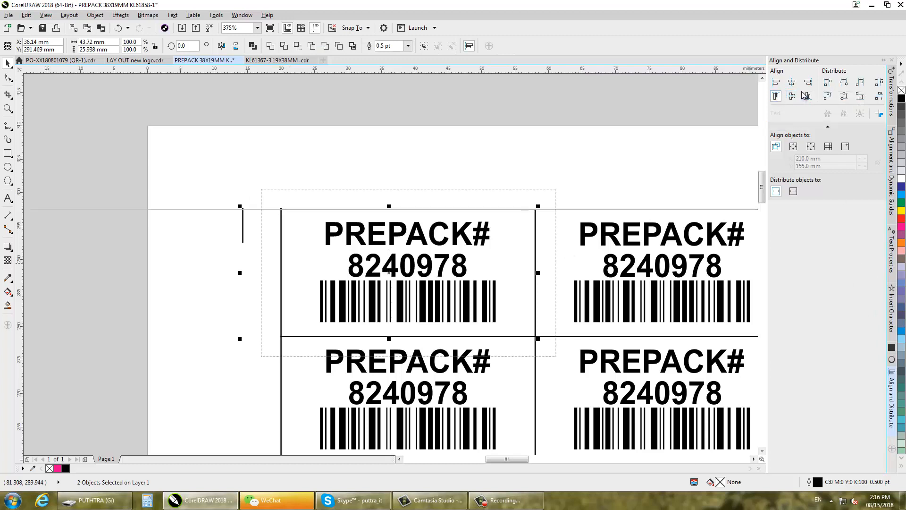
click(780, 83)
drag(252, 186, 292, 264)
- Move the line up above the grid using the top-centre anchor with 0 copies
click(891, 113)
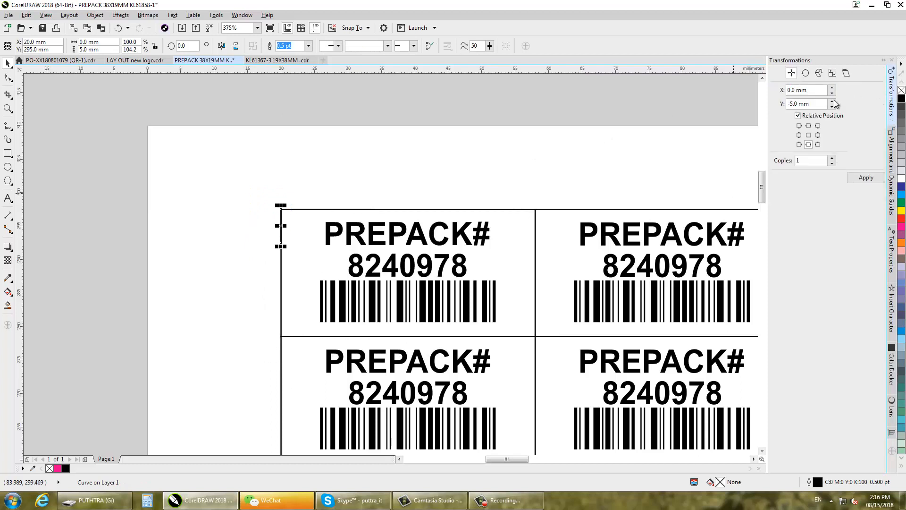
click(808, 125)
double_click(811, 161)
text(0)
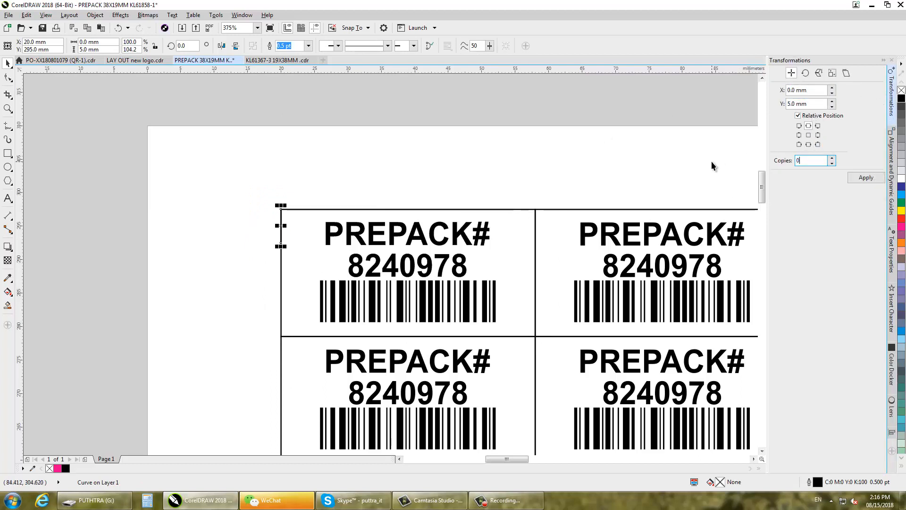
click(868, 177)
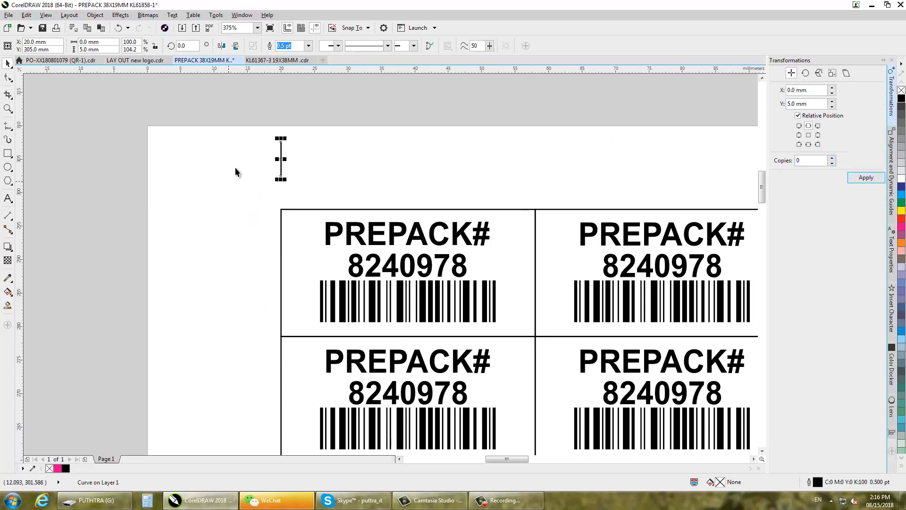
- Duplicate the line to the left and rotate the copy 90° to make it horizontal
drag(283, 155, 203, 199)
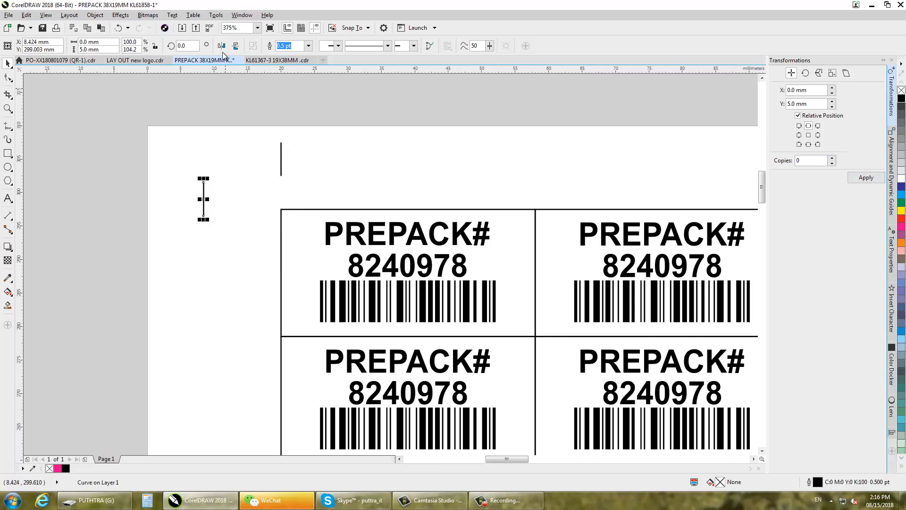
double_click(192, 46)
text(90)
key(Return)
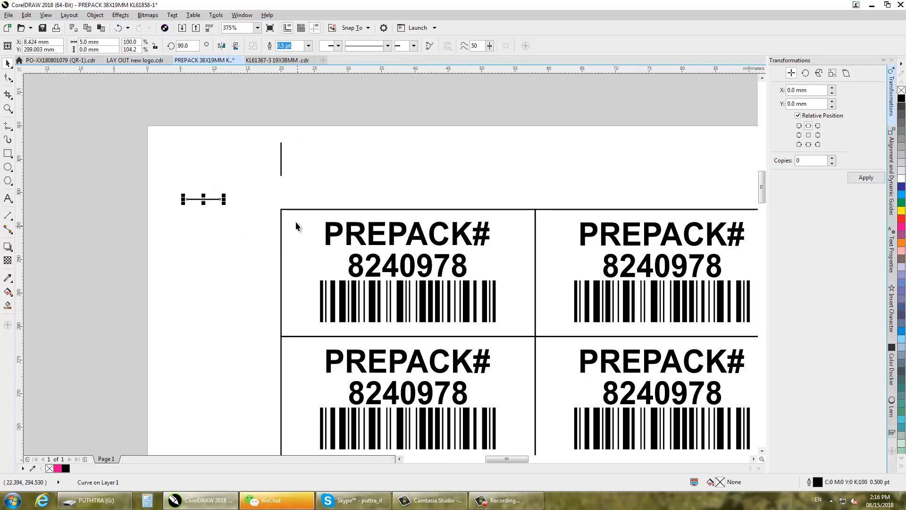
- Align the horizontal mark top and left to the grid, then shift it 5 mm left twice
shift+click(290, 209)
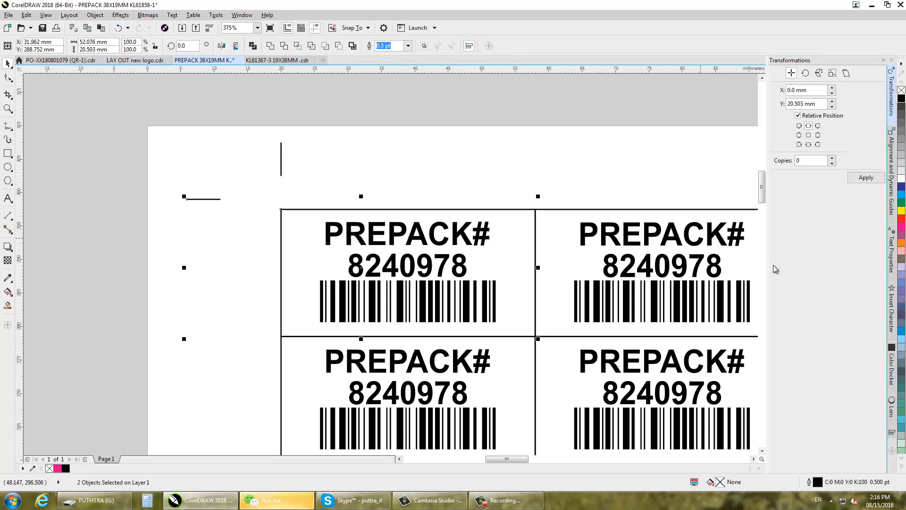
key(ctrl+shift+a)
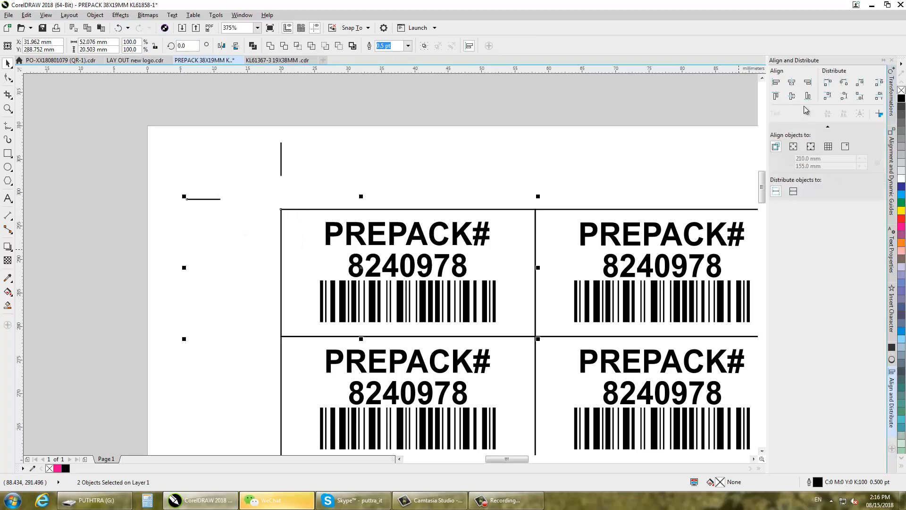
click(776, 96)
click(776, 82)
drag(231, 223, 342, 205)
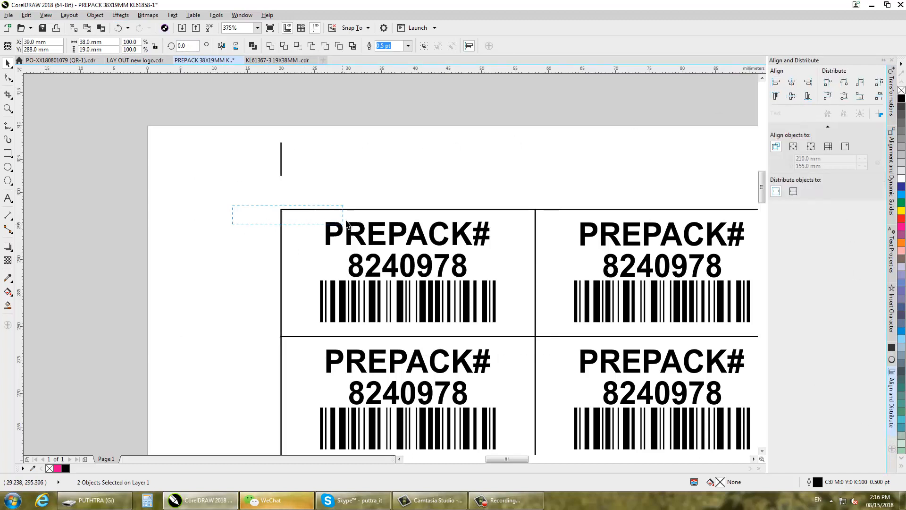
click(891, 95)
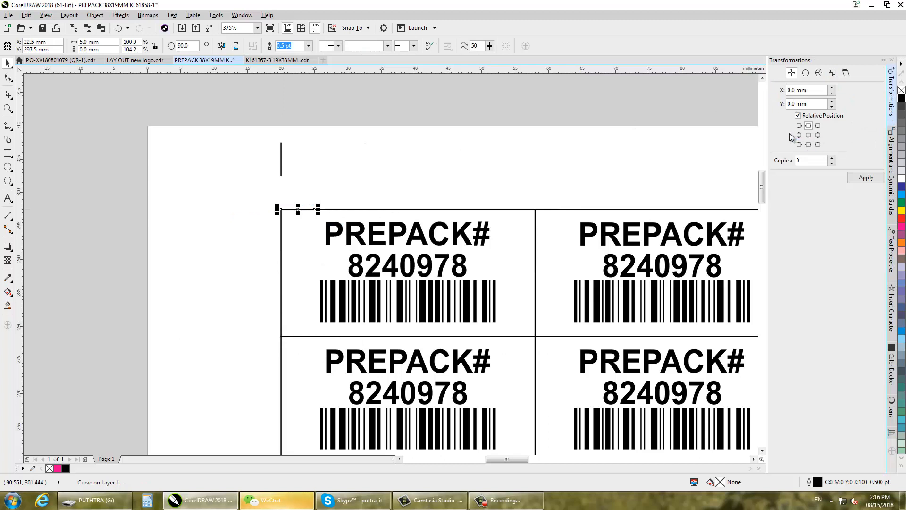
click(856, 177)
click(856, 177)
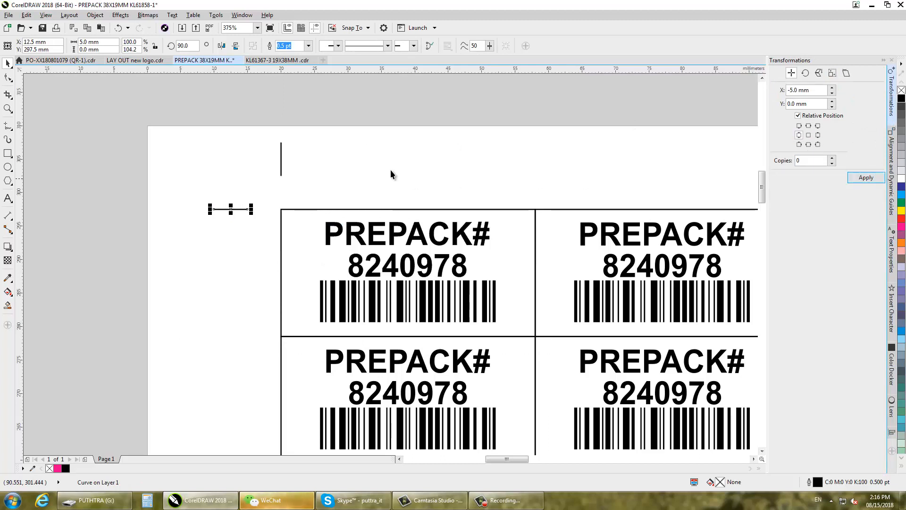
click(341, 209)
- Select the vertical crop mark and set a 38 mm horizontal offset, centre anchor, one copy
scroll(325, 188, right, 3)
drag(164, 124, 236, 219)
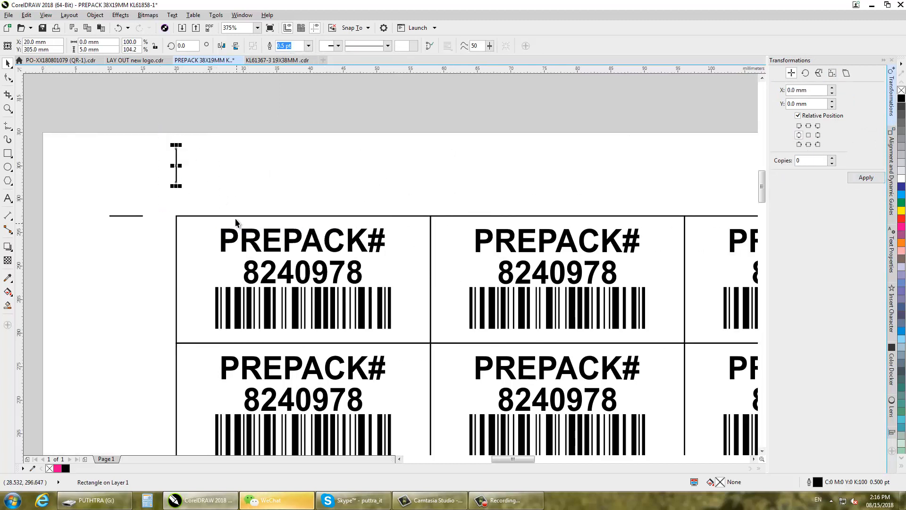
click(808, 135)
scroll(305, 195, down, 2)
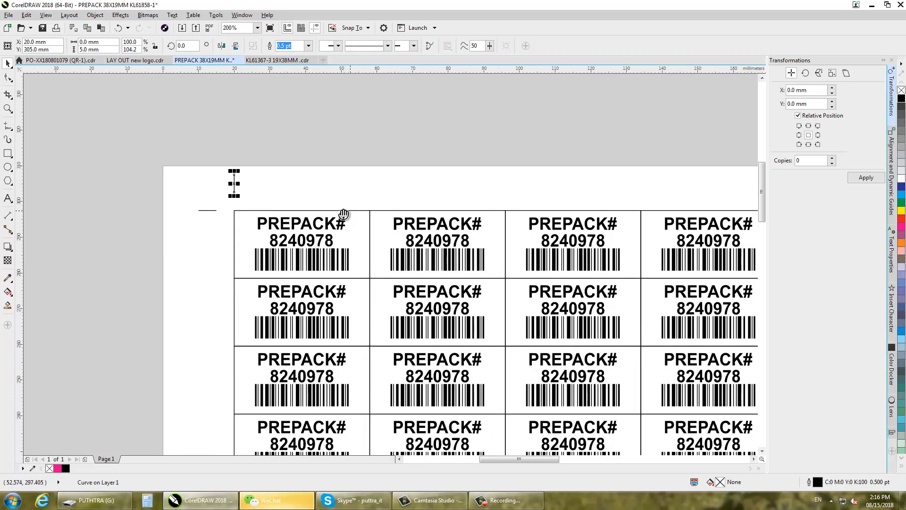
click(822, 91)
text(38)
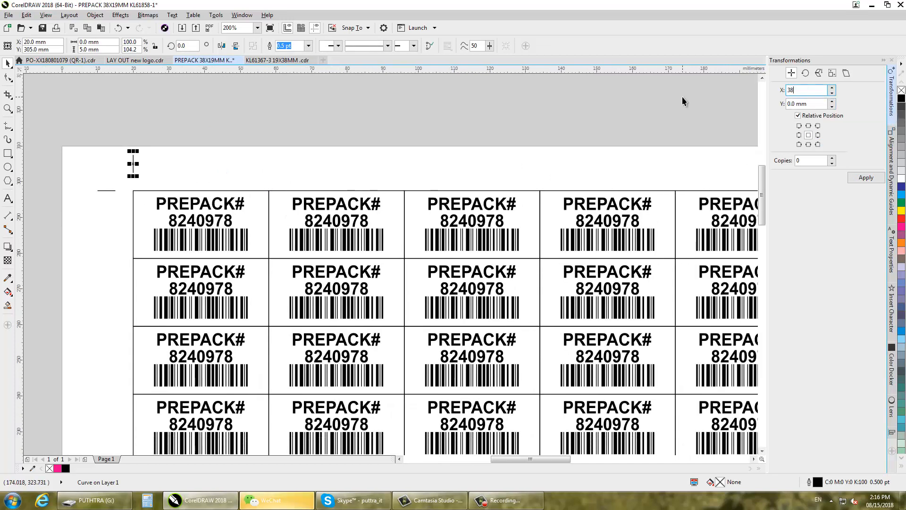
click(832, 158)
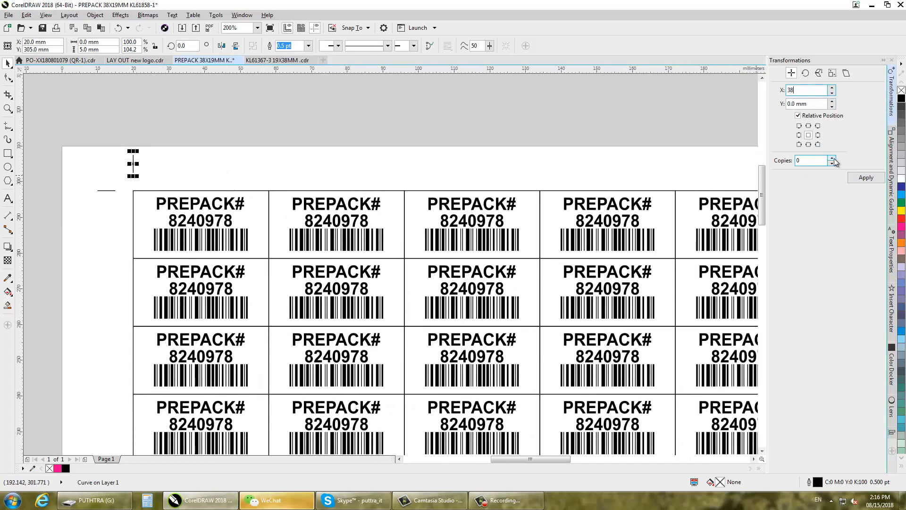
- Repeat the vertical crop mark at 38 mm intervals along the top of the grid
click(864, 179)
click(863, 178)
click(864, 178)
click(863, 177)
click(864, 178)
scroll(246, 184, down, 2)
drag(472, 252, 298, 250)
click(864, 179)
click(864, 178)
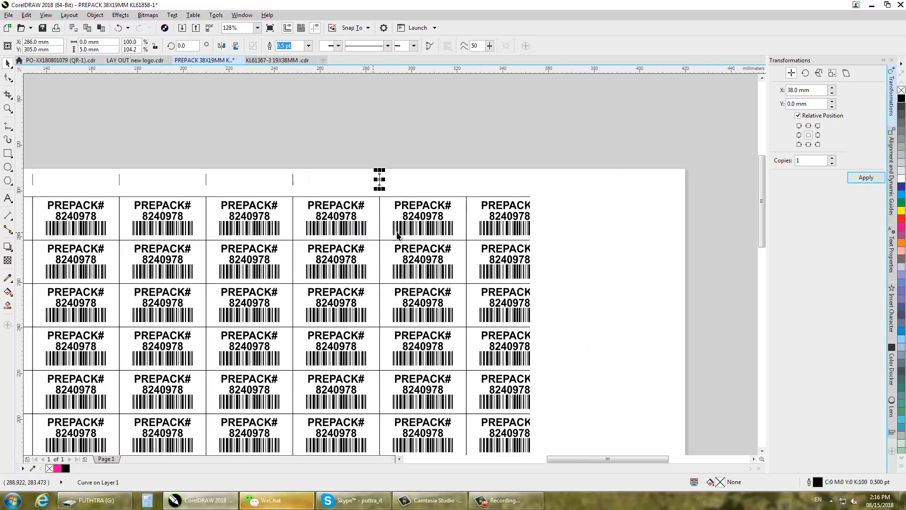
click(866, 179)
click(865, 178)
click(865, 178)
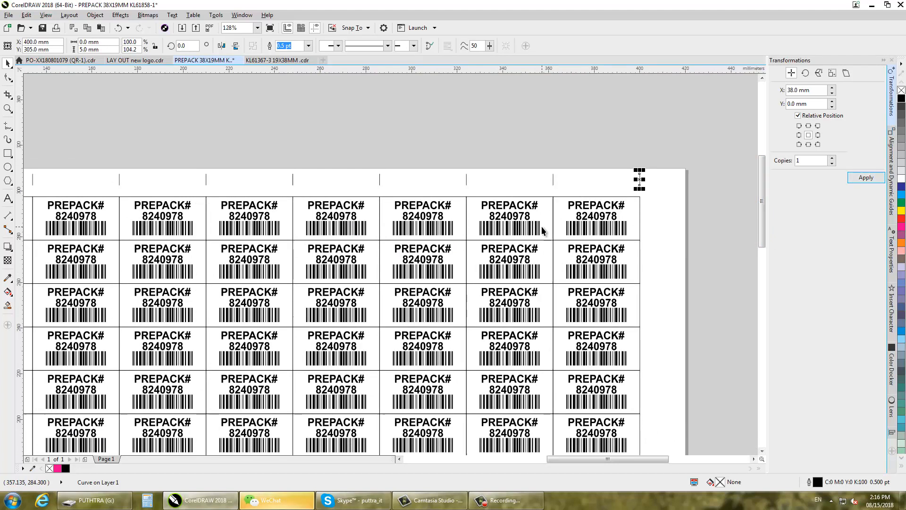
scroll(548, 227, down, 4)
- Select the row of top crop marks and group them
drag(277, 191, 657, 212)
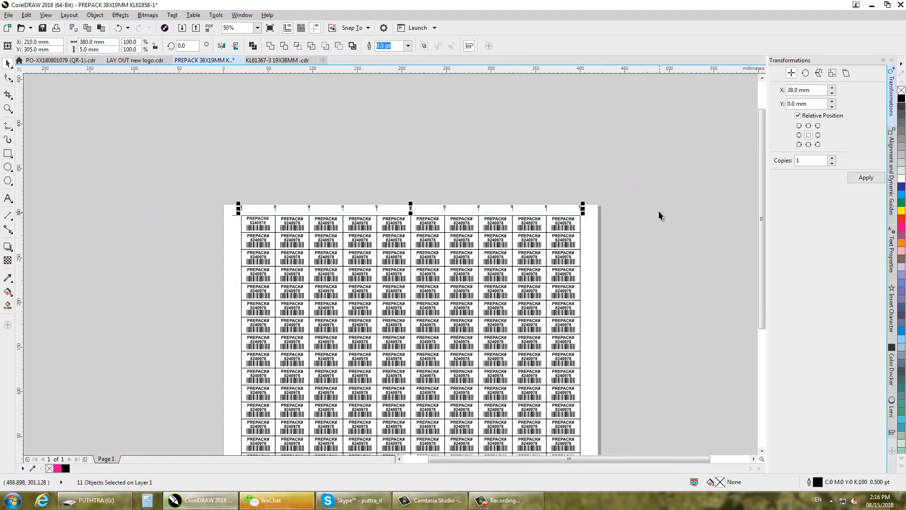
right_click(412, 208)
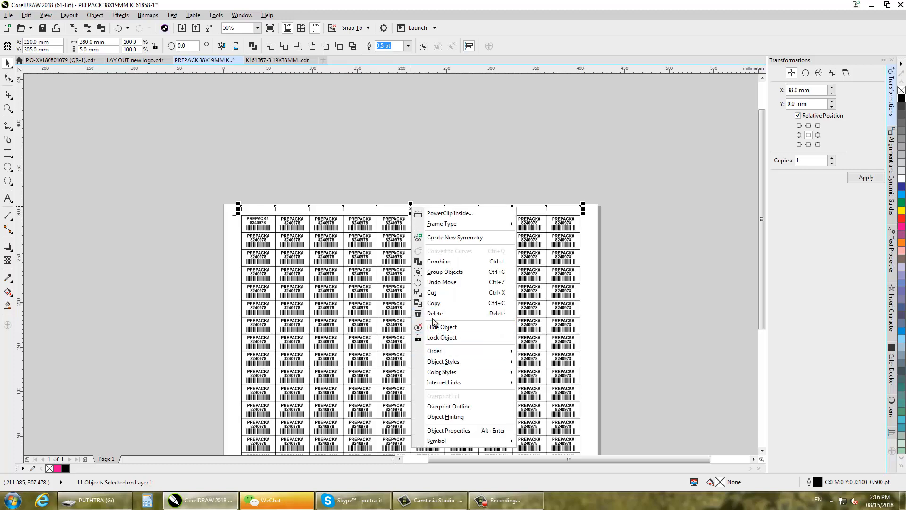
click(433, 274)
drag(238, 301, 363, 257)
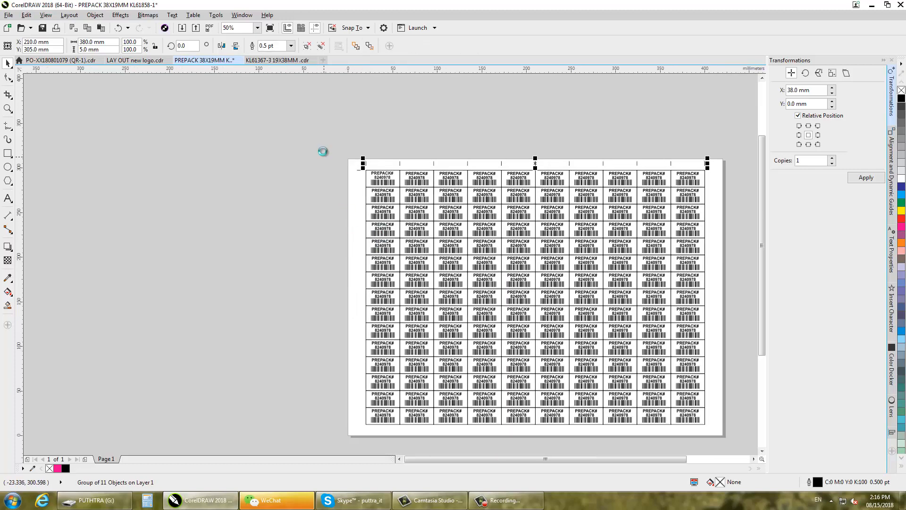
scroll(324, 154, up, 2)
click(466, 221)
- Select the short left crop mark and copy it 19 mm down using offsets X 0, Y -19 mm
drag(493, 272, 390, 245)
click(392, 243)
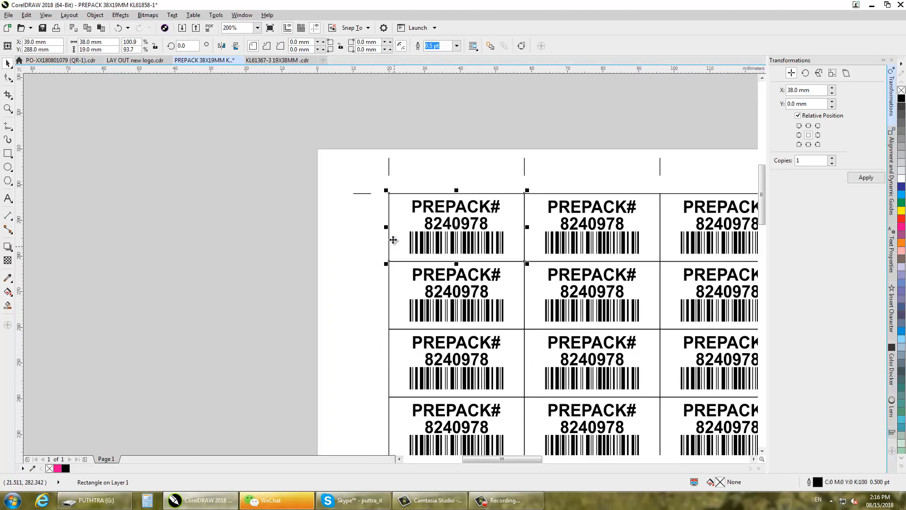
drag(349, 186, 376, 213)
click(818, 90)
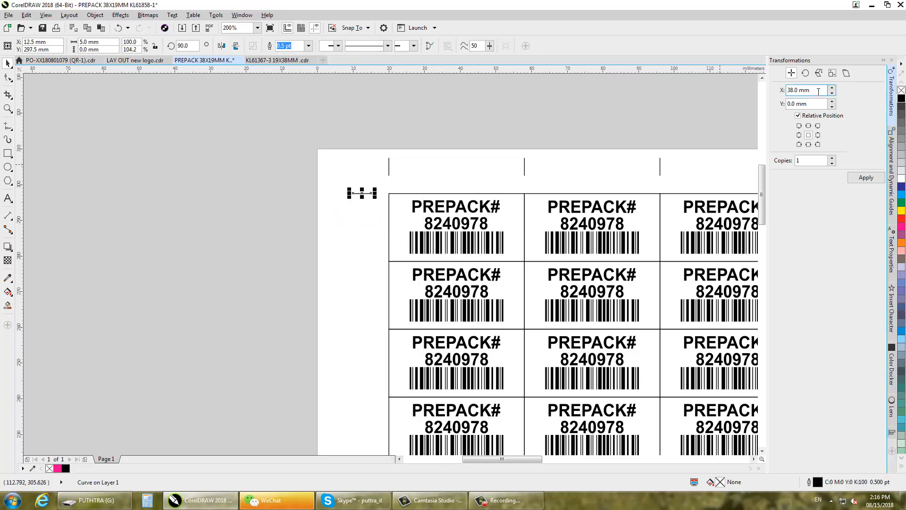
text(0)
key(Tab)
text(-)
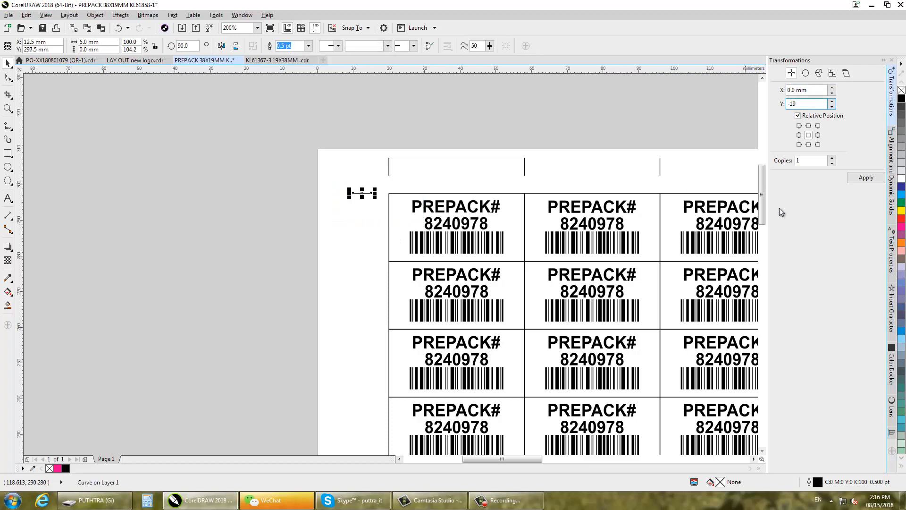
click(862, 180)
- Keep adding 19 mm downward copies of the mark beside each label row, down to Y 12.5 mm
click(862, 179)
click(862, 180)
click(862, 180)
scroll(300, 227, down, 1)
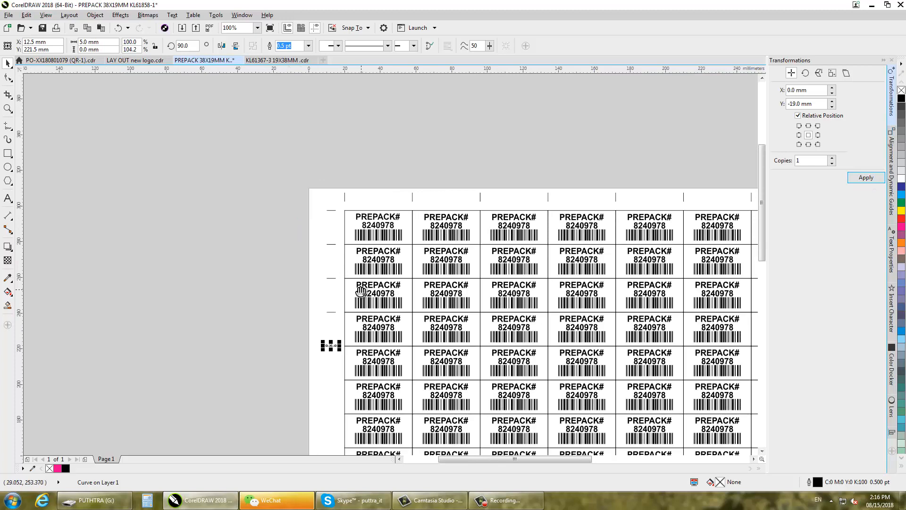
drag(355, 338, 342, 239)
scroll(341, 239, down, 1)
scroll(345, 230, down, 2)
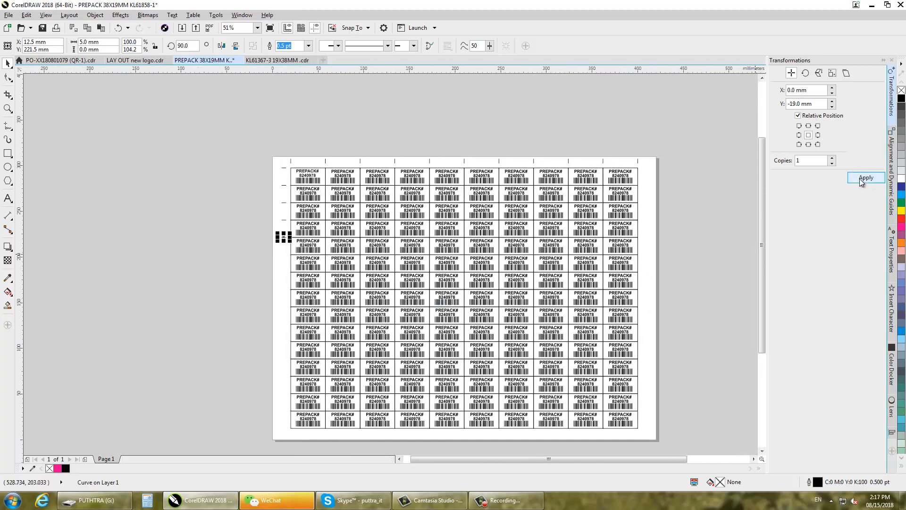
click(862, 180)
click(860, 180)
click(860, 180)
click(860, 180)
click(860, 181)
click(860, 181)
click(860, 180)
click(860, 180)
click(860, 181)
click(862, 182)
drag(218, 129, 250, 381)
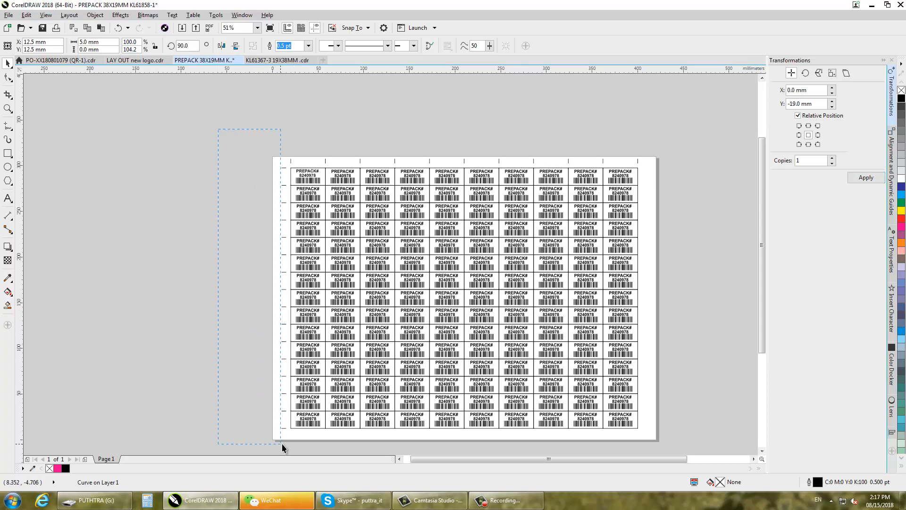
- Group the sixteen left-edge crop marks into a single group
drag(282, 443, 283, 443)
key(ctrl+g)
scroll(292, 158, up, 4)
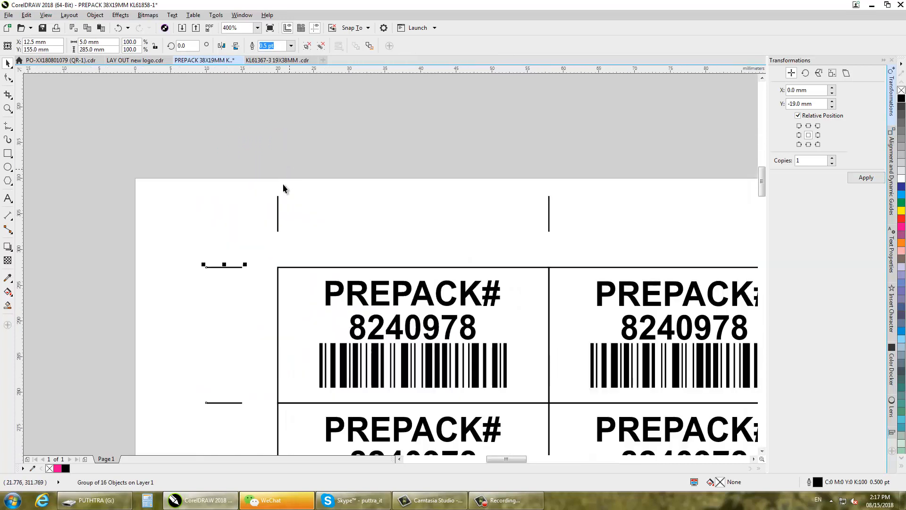
click(278, 201)
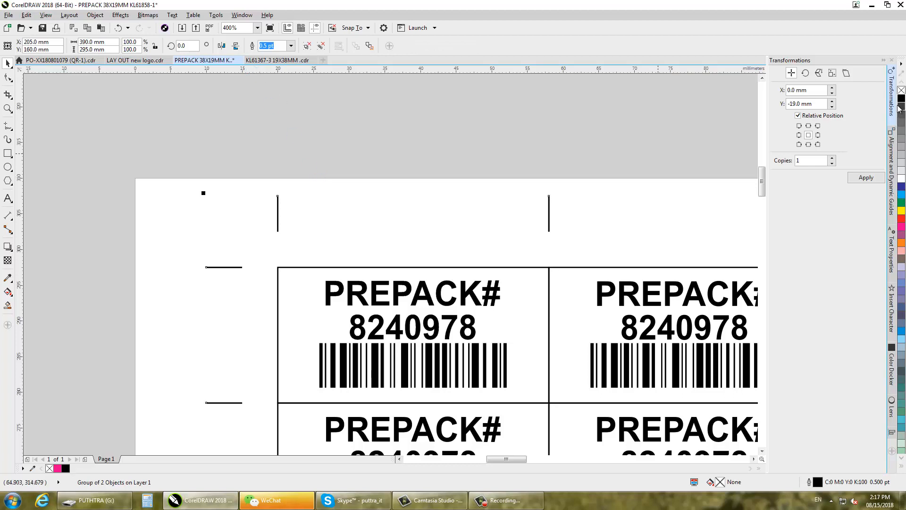
click(221, 46)
click(235, 46)
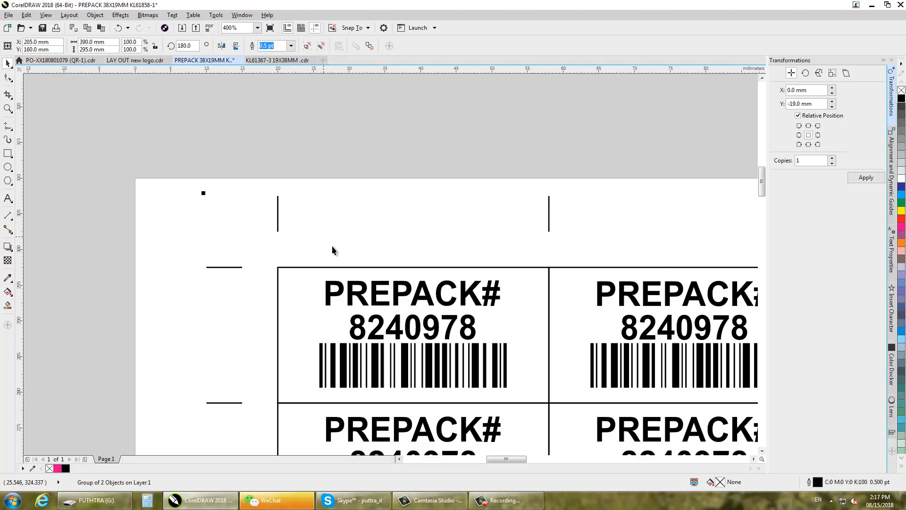
scroll(332, 245, down, 5)
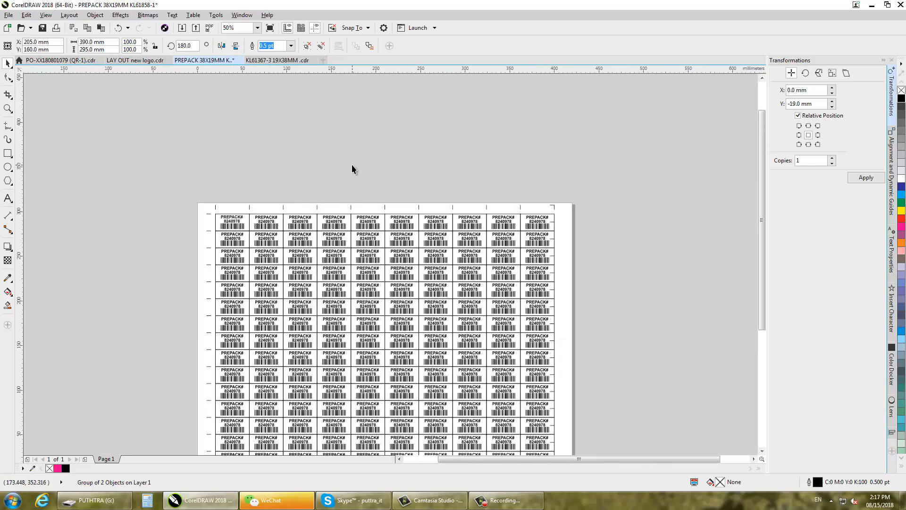
key(ctrl+z)
key(ctrl+z)
scroll(217, 201, up, 2)
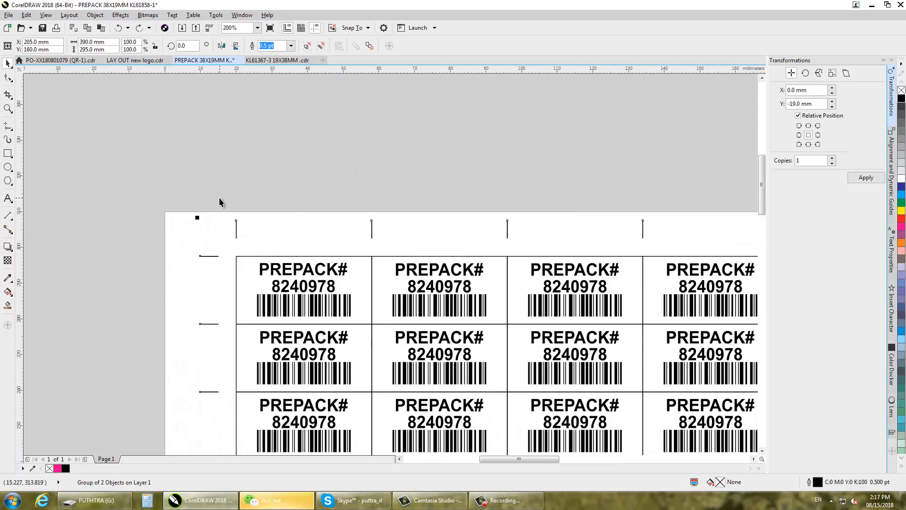
- Copy and paste the crop-mark group, then mirror the pasted copy to the opposite sides
right_click(237, 221)
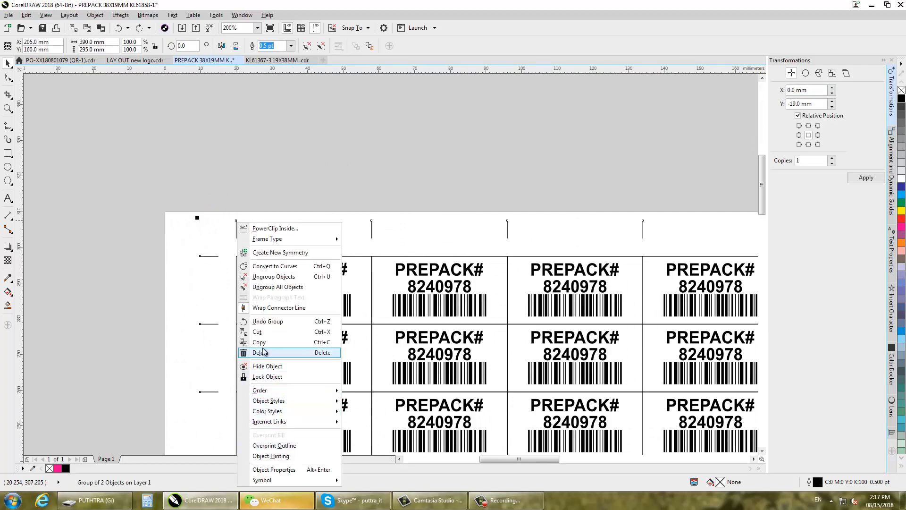
click(264, 351)
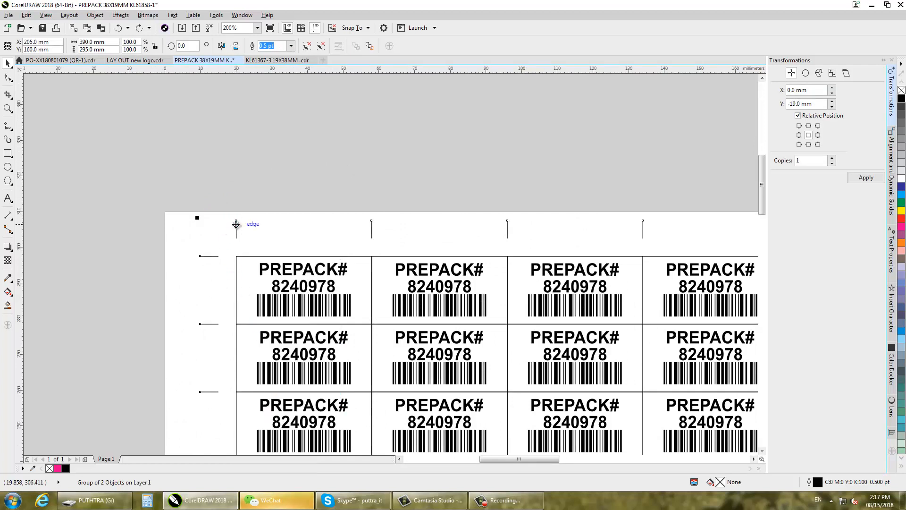
right_click(236, 221)
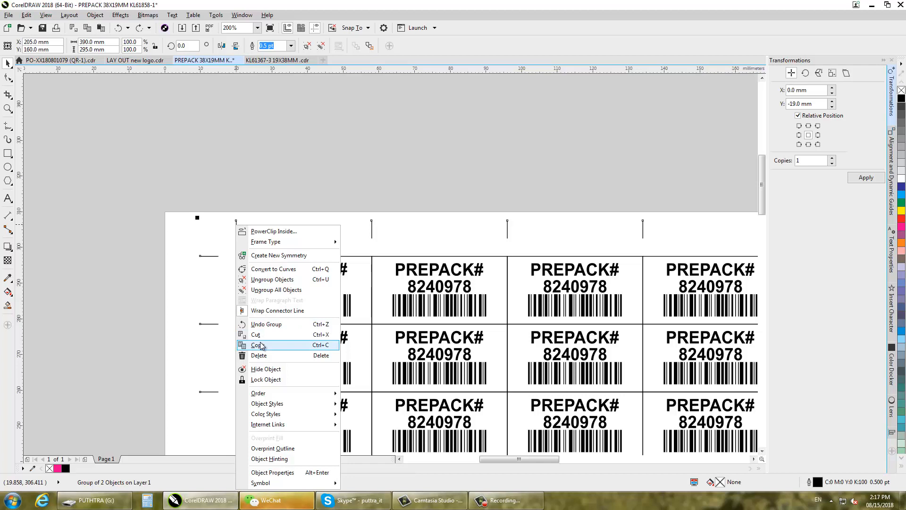
click(211, 223)
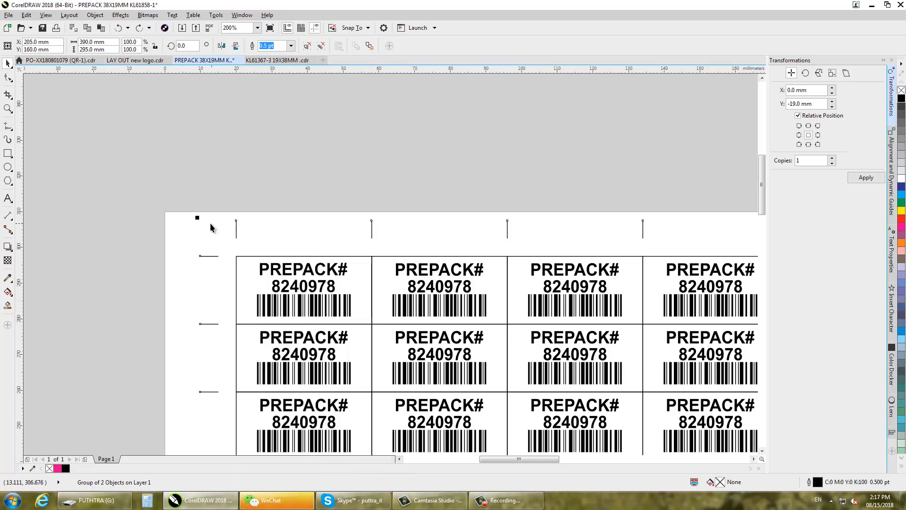
click(210, 225)
right_click(212, 226)
click(238, 297)
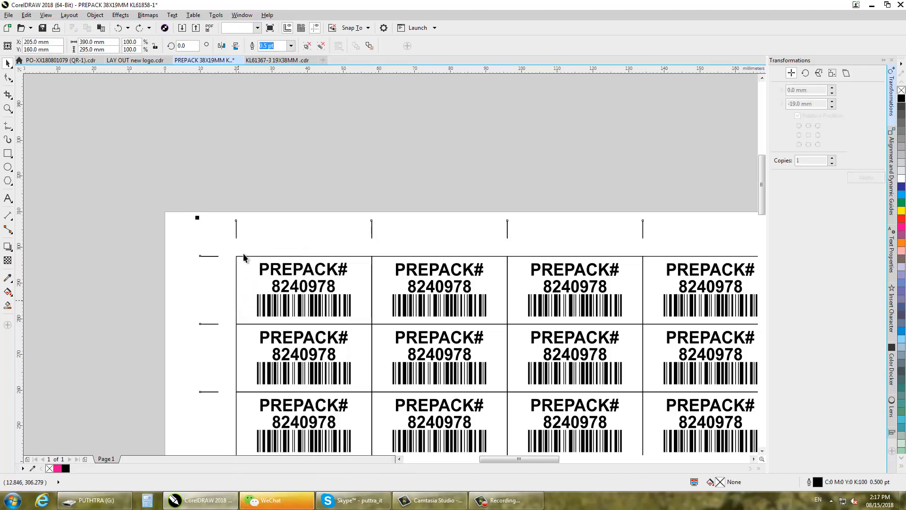
click(221, 45)
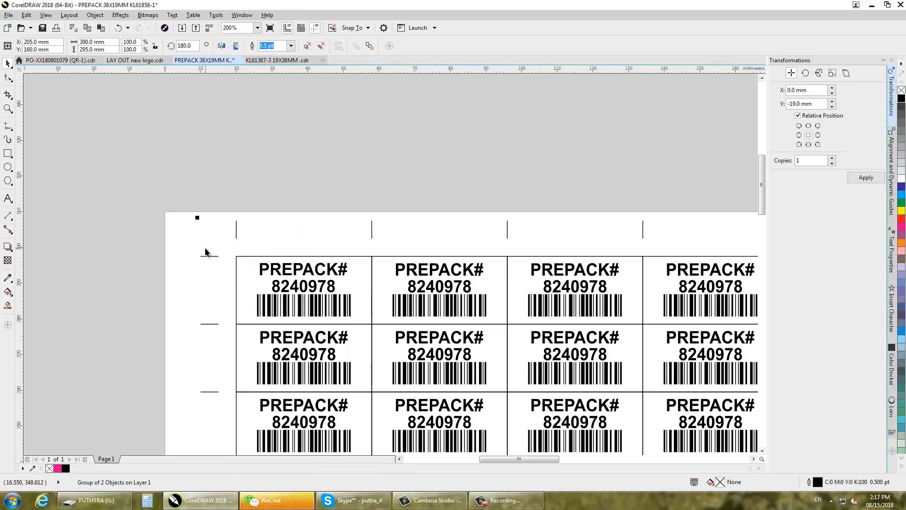
- Move the mirrored copy 10 mm right and 10 mm down with 0 copies
scroll(206, 255, down, 2)
click(803, 90)
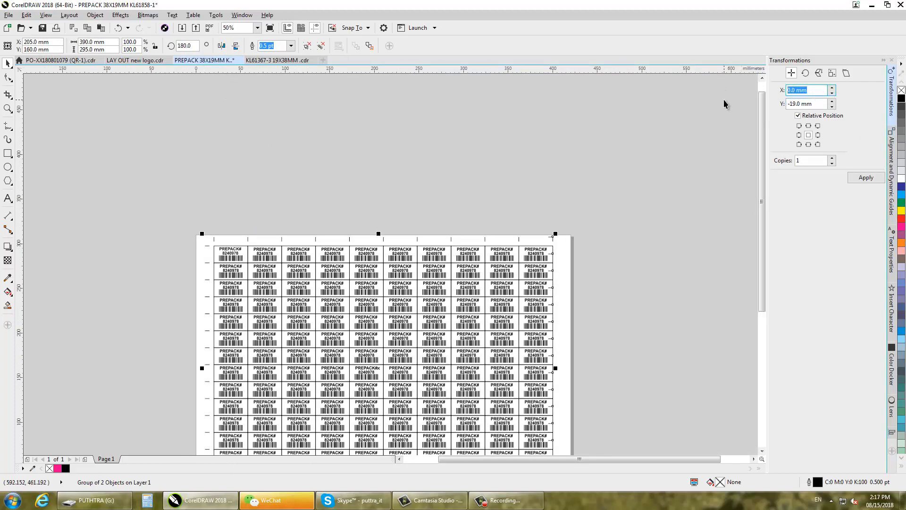
text(10)
key(Tab)
text(-10)
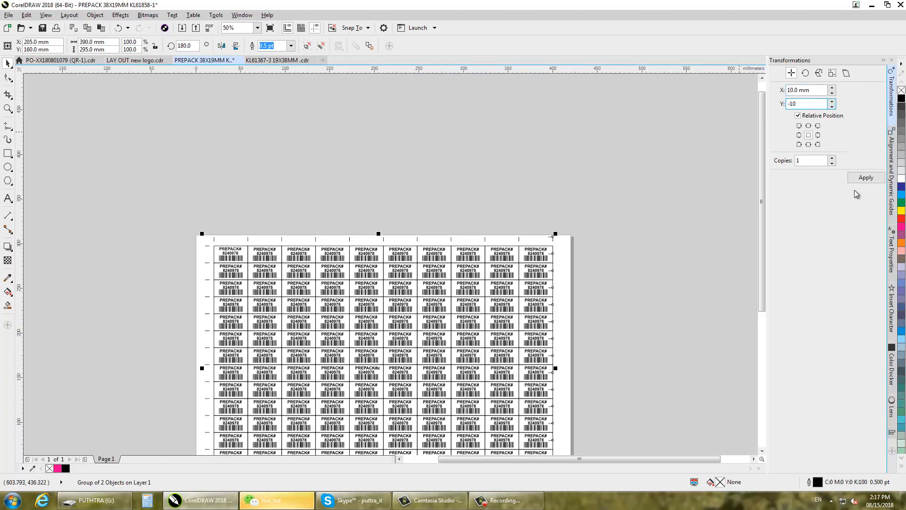
click(833, 163)
click(860, 178)
- Select the mirrored and original crop marks together and group them
scroll(543, 237, up, 1)
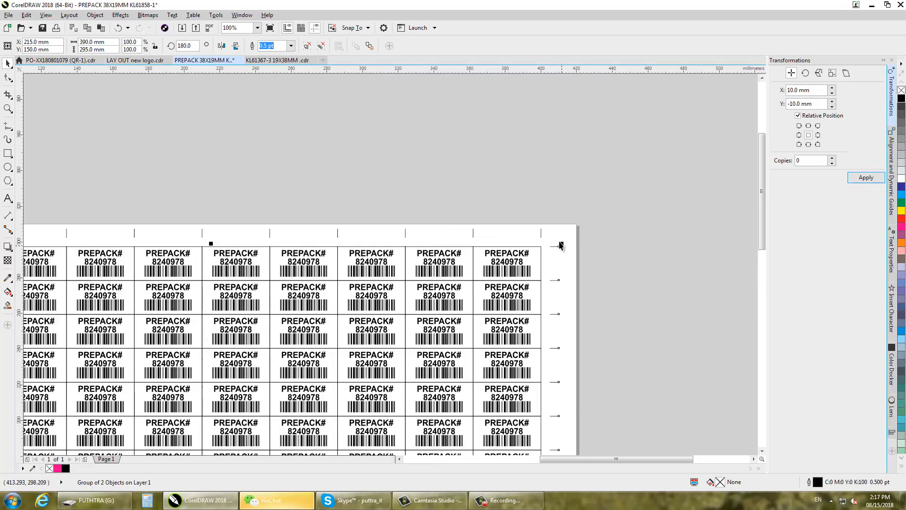
shift+click(541, 232)
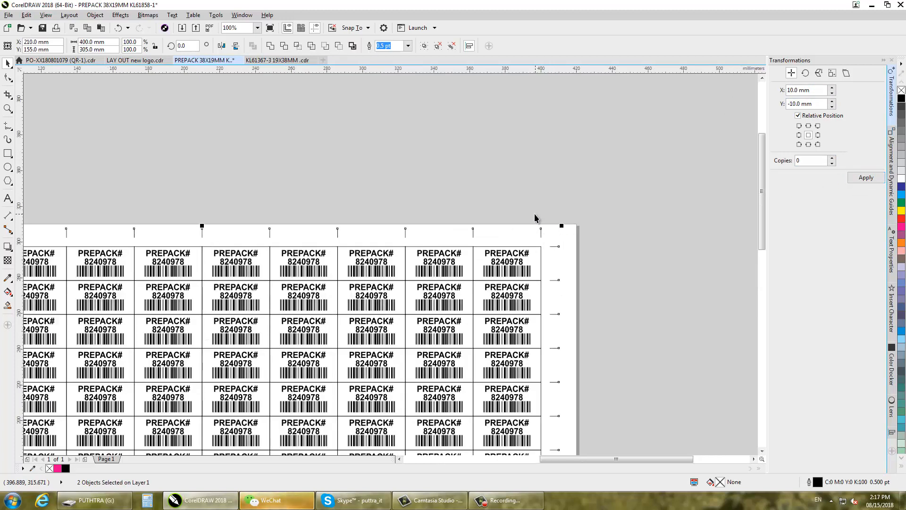
right_click(541, 232)
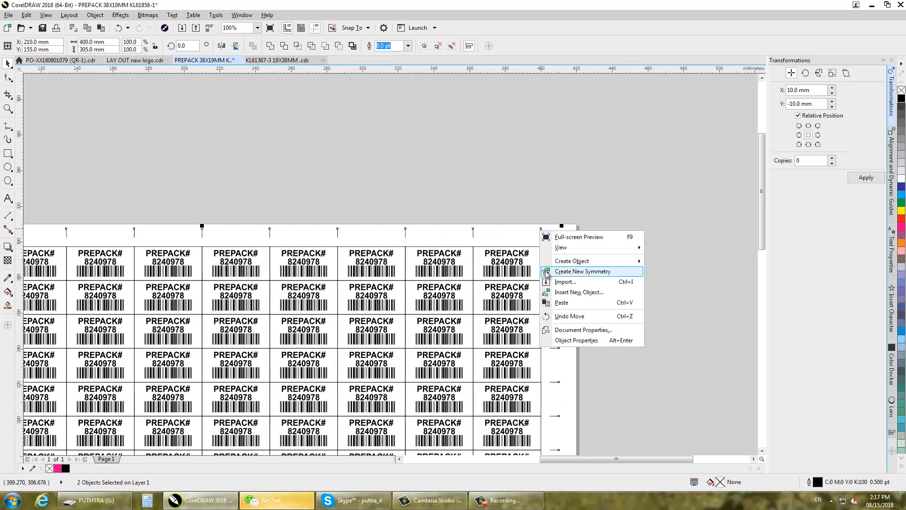
click(514, 208)
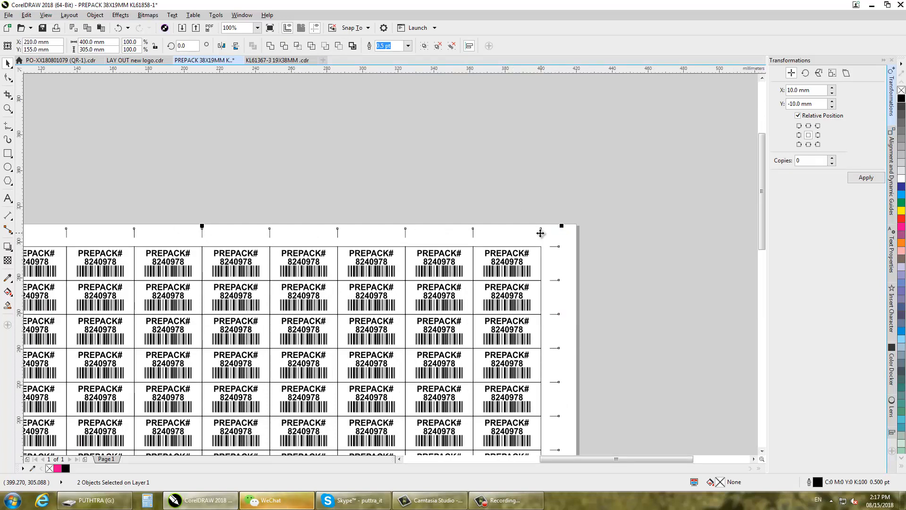
right_click(540, 233)
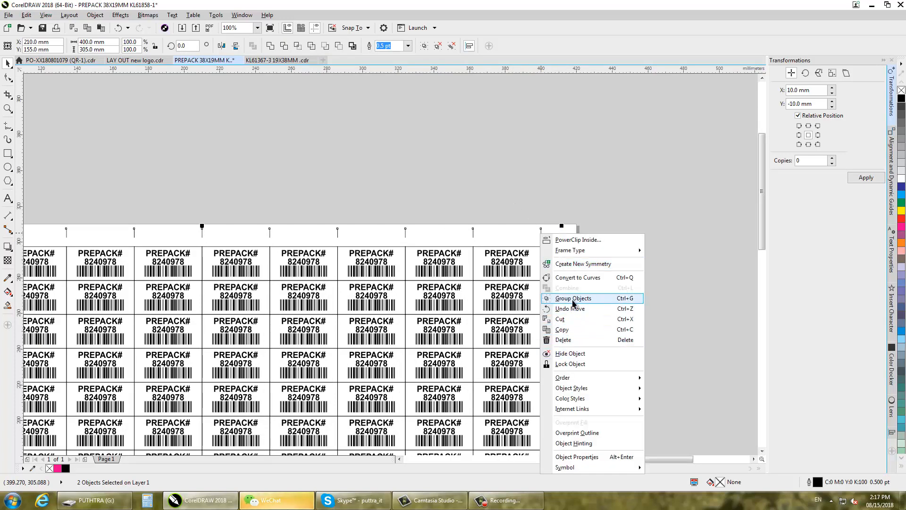
click(396, 252)
scroll(396, 252, down, 2)
scroll(425, 179, up, 5)
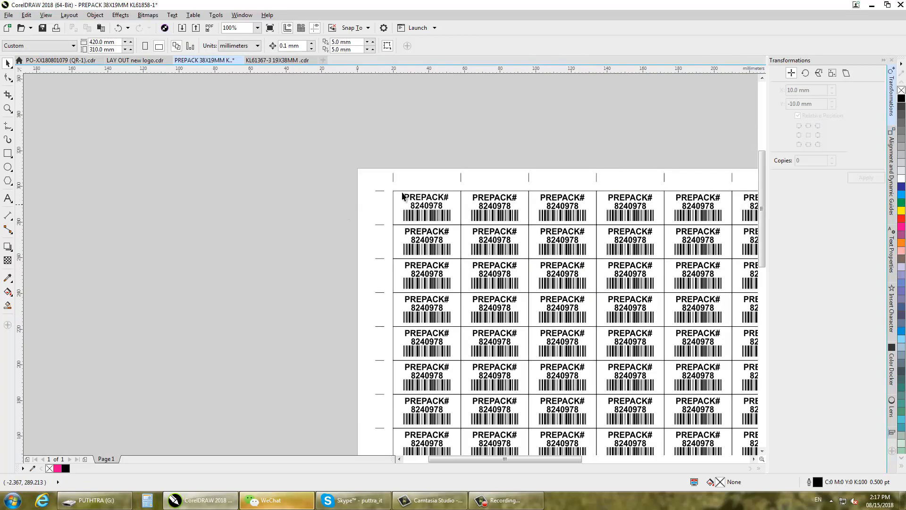
scroll(327, 228, down, 1)
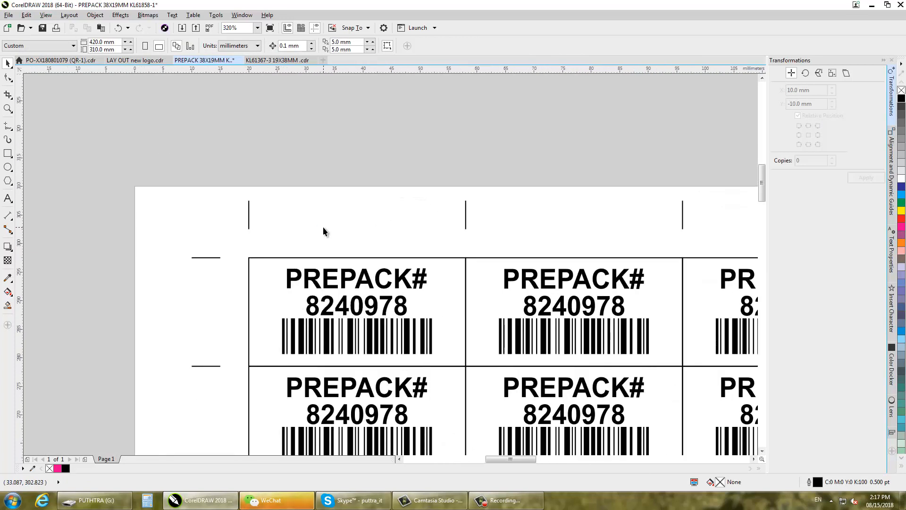
- Add a text line with the customer's name above the first label
key(F8)
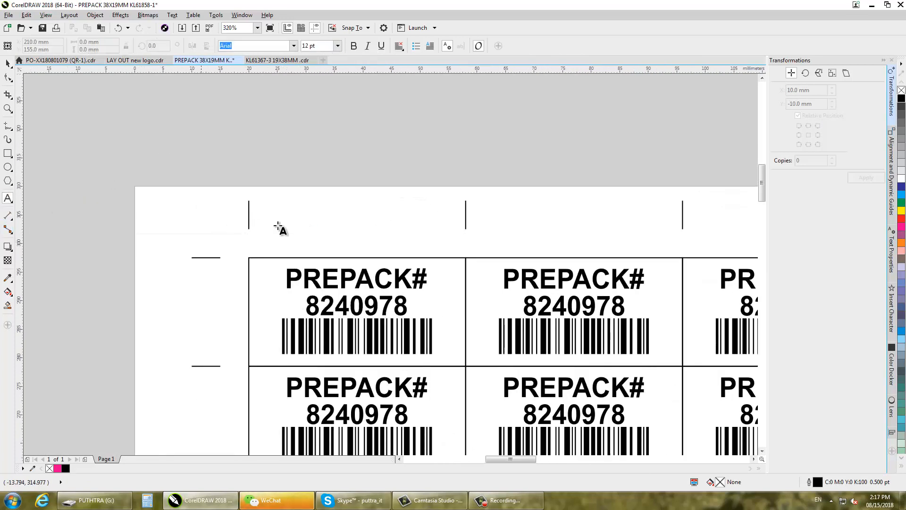
click(293, 222)
text(MR. )
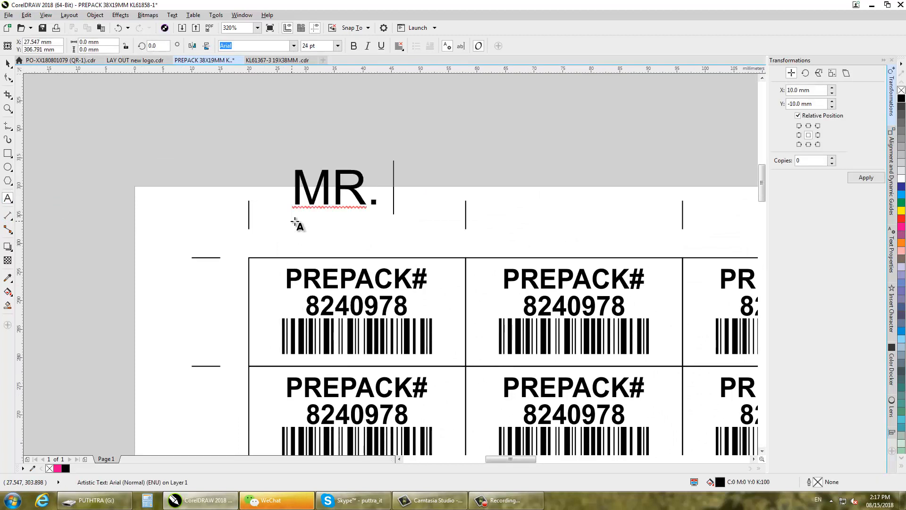
text(CHORR)
key(BackSpace)
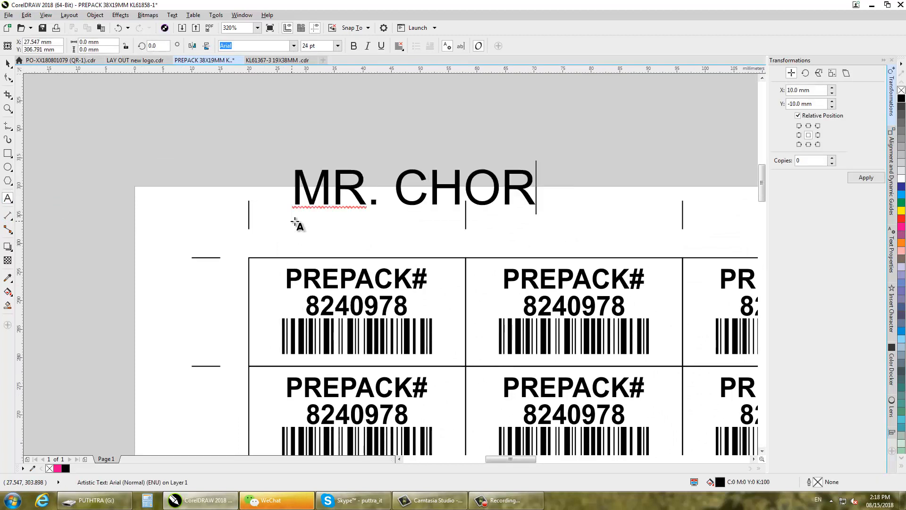
text(VAM)
key(BackSpace)
text(N)
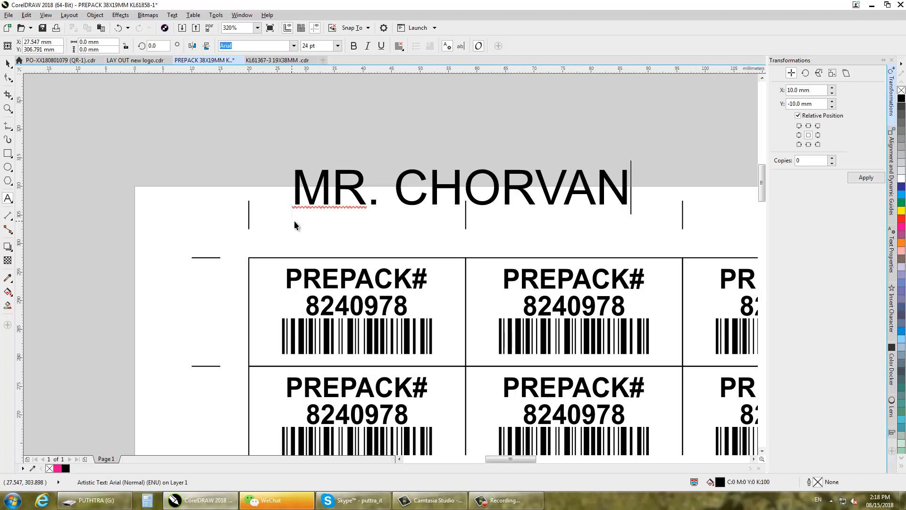
key(ctrl+space)
- Shrink the customer name to 10 pt and place it in the first header cell
click(323, 46)
text(10)
key(Return)
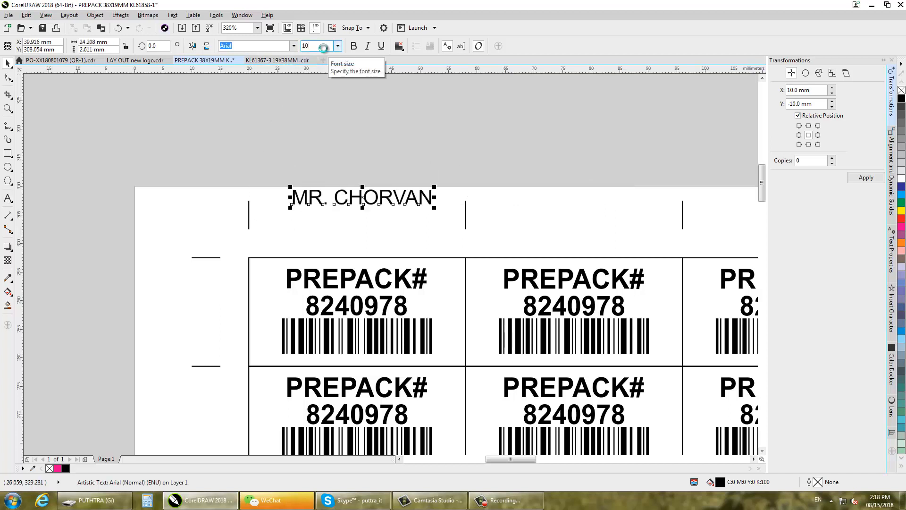
drag(344, 204, 320, 220)
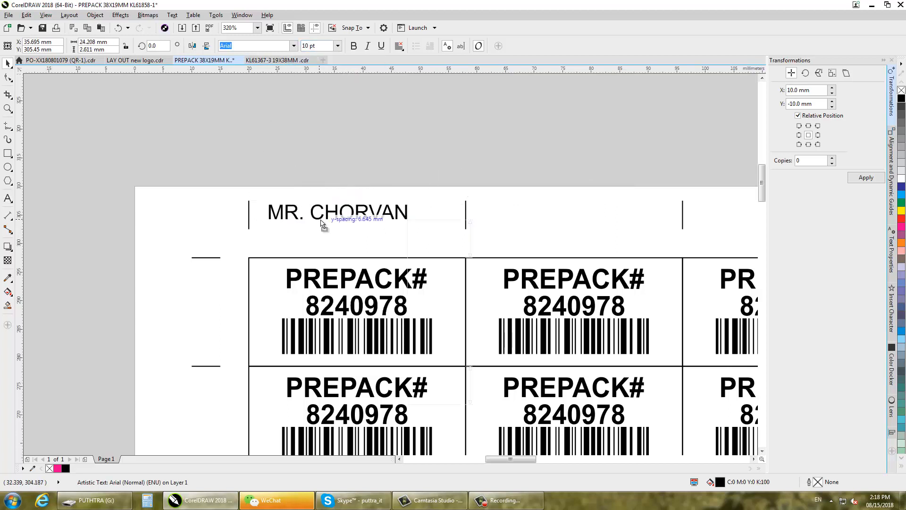
scroll(233, 174, right, 3)
scroll(234, 174, down, 1)
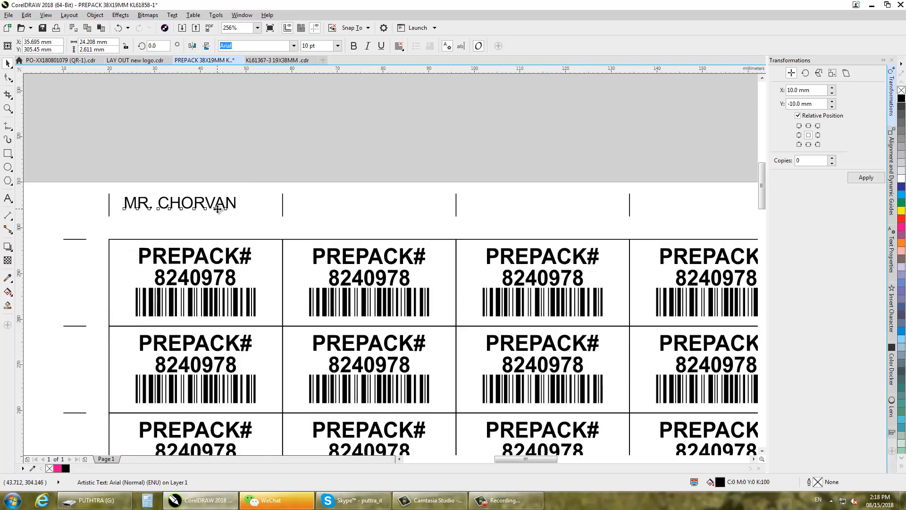
- Copy the name into the next header cell and retype it as 'QTY 10000 PCS'
drag(225, 204, 406, 207)
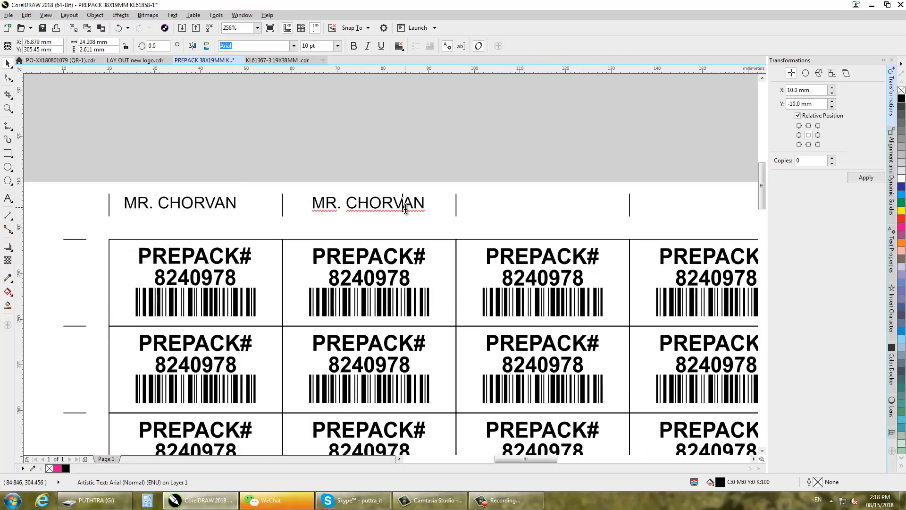
double_click(414, 203)
key(Delete)
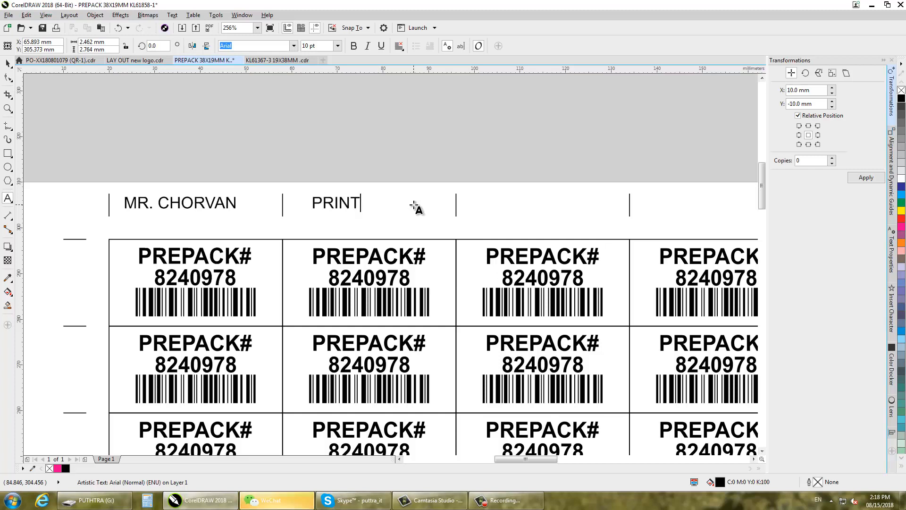
key(BackSpace)
key(BackSpace)
key(BackSpace)
key(BackSpace)
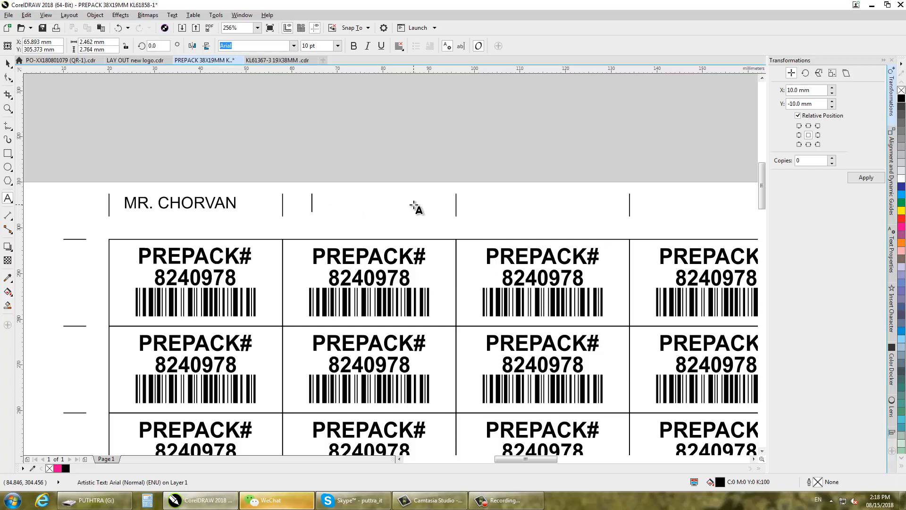
text(QTY 1)
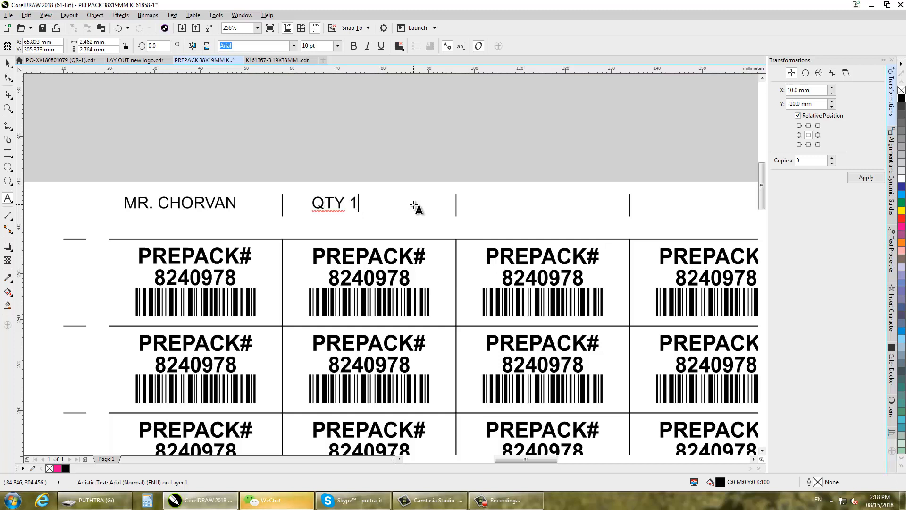
text(0000 P)
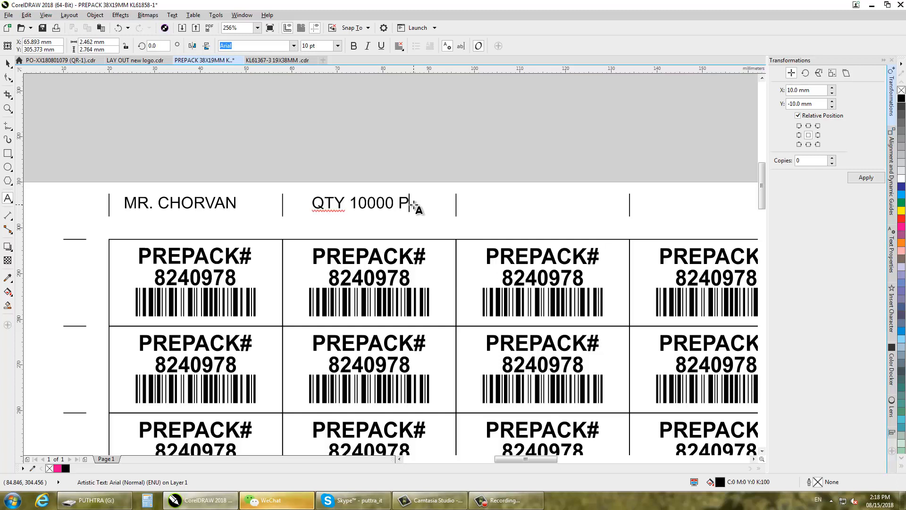
text(CS)
key(ctrl+space)
scroll(291, 200, down, 2)
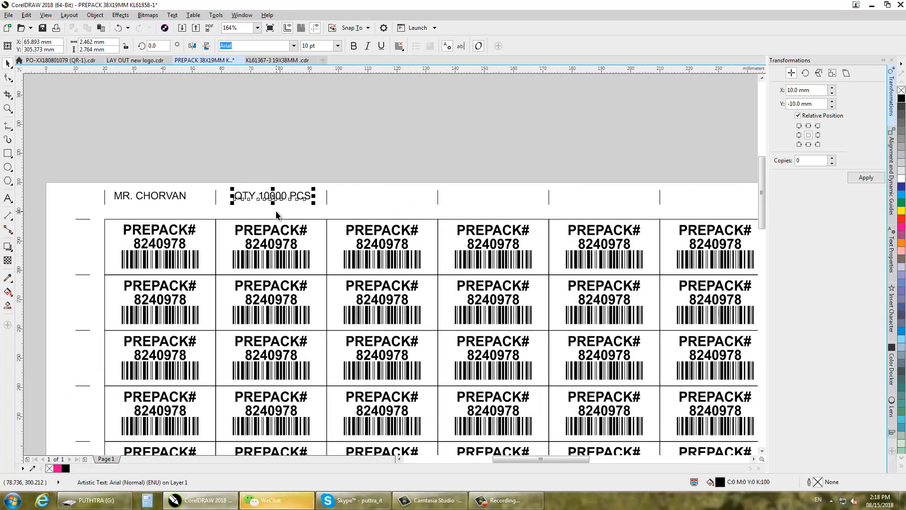
- Copy the quantity text into the third header cell and change it to job number KL61858-1
drag(272, 200, 394, 208)
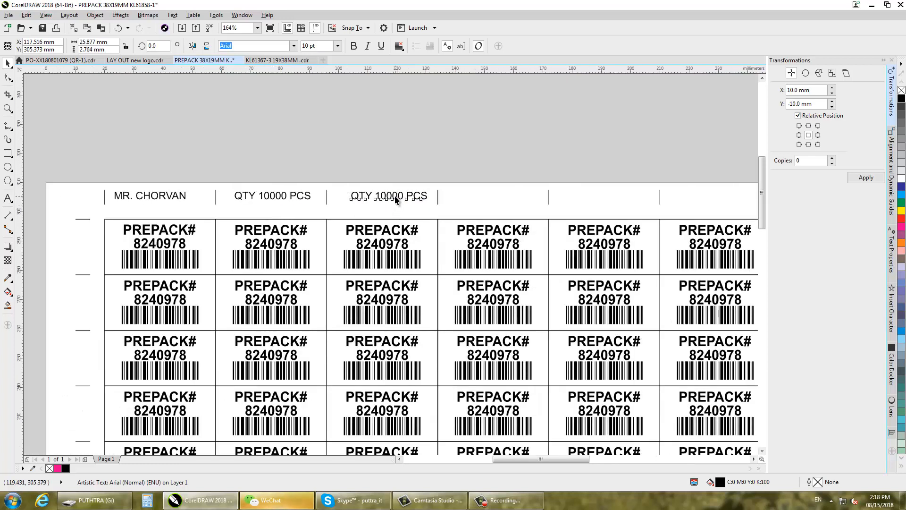
double_click(394, 197)
key(ctrl+a)
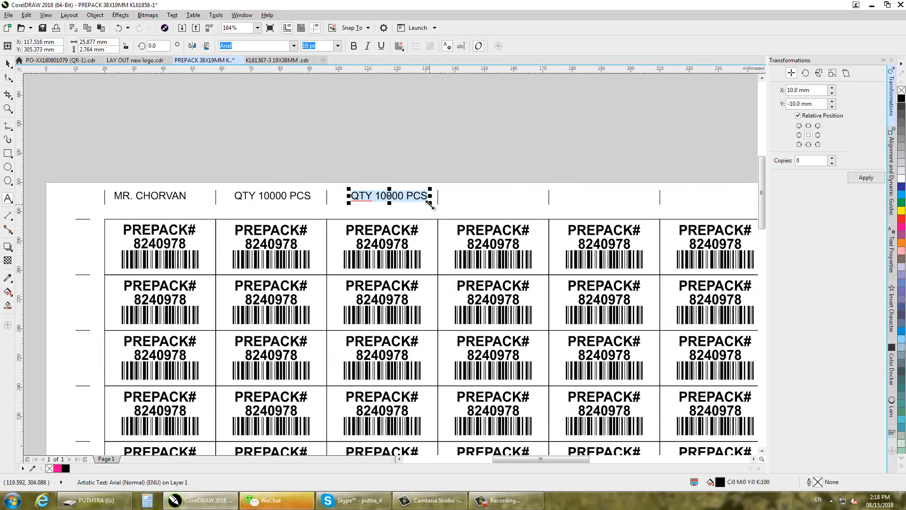
text(KL61858-1)
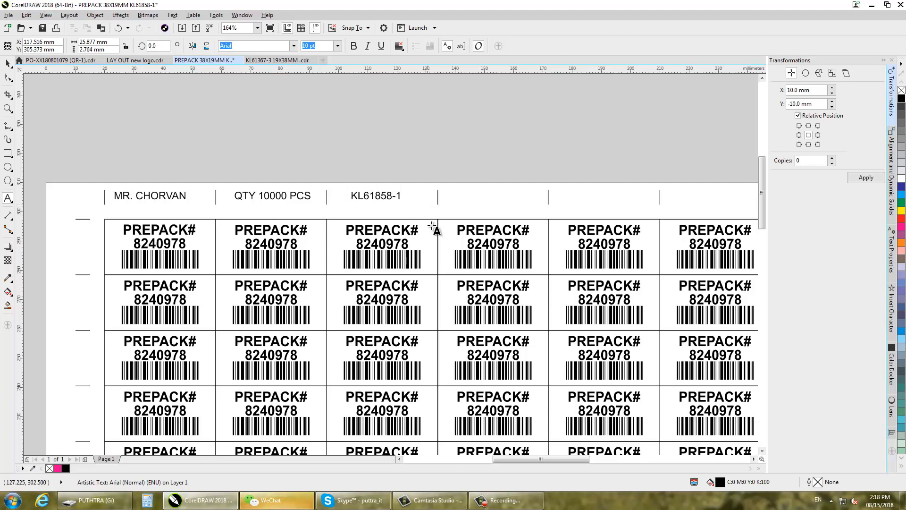
scroll(147, 233, down, 1)
- Copy the job number into the last header cell and change it to the date 15-08-2018
drag(147, 233, 689, 233)
double_click(690, 233)
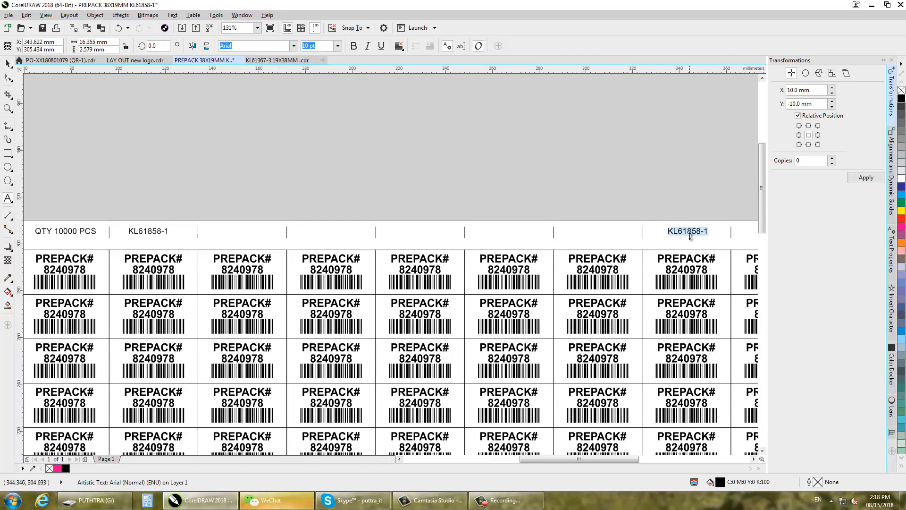
text(15-08-2)
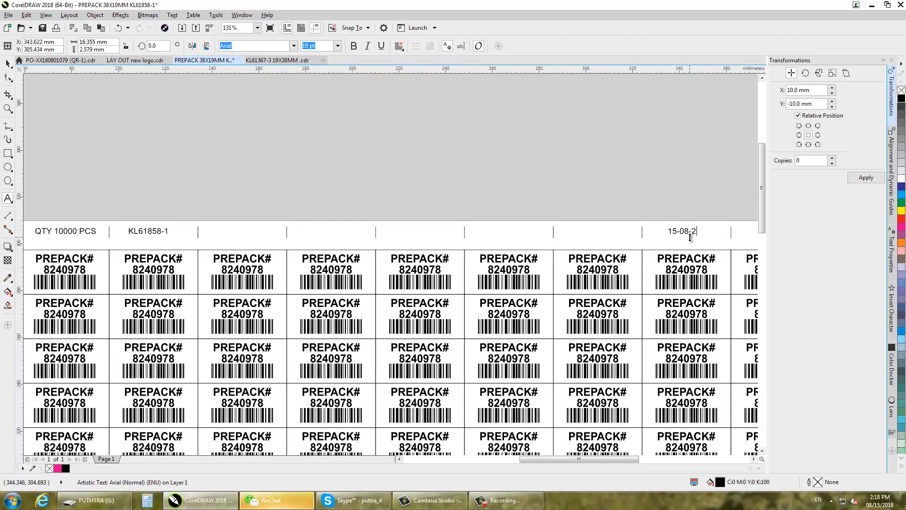
text(018)
key(ctrl+space)
scroll(463, 185, down, 2)
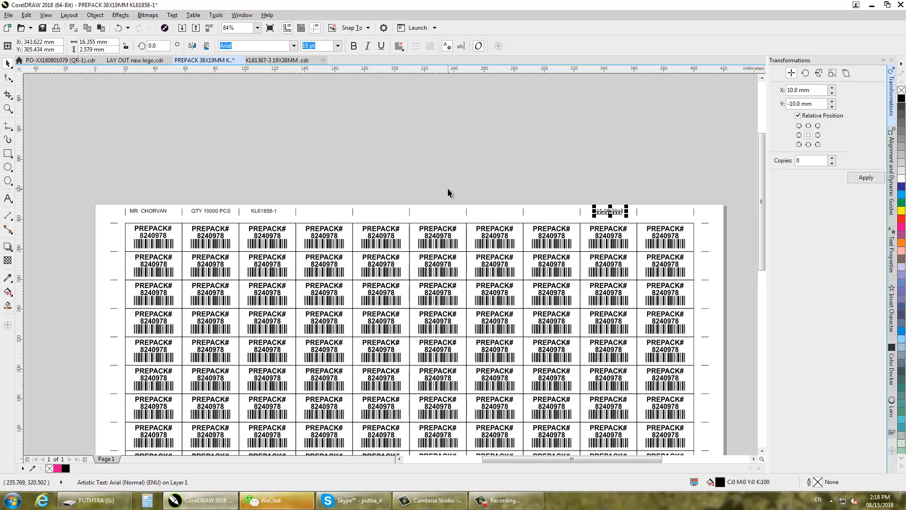
scroll(447, 188, down, 3)
click(96, 184)
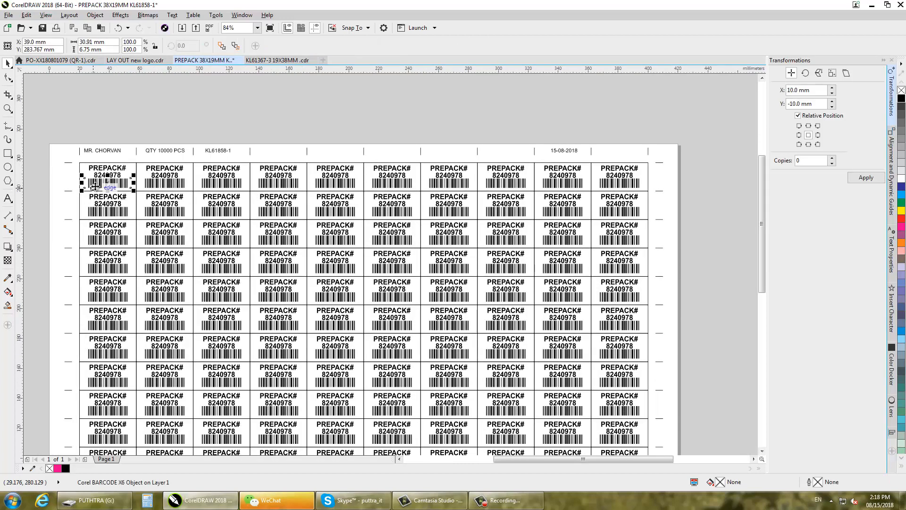
- Delete the cell outline rectangles of the upper label rows
key(Escape)
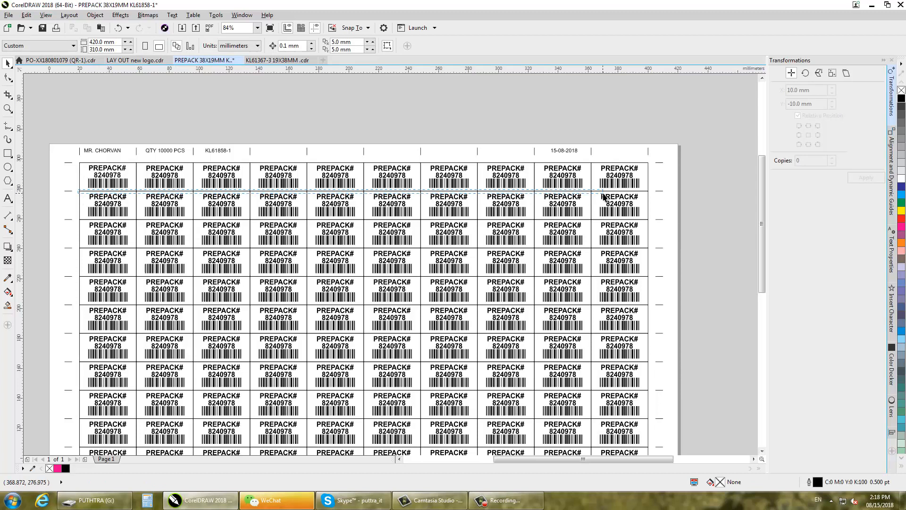
drag(602, 194, 652, 192)
key(Delete)
scroll(416, 197, down, 3)
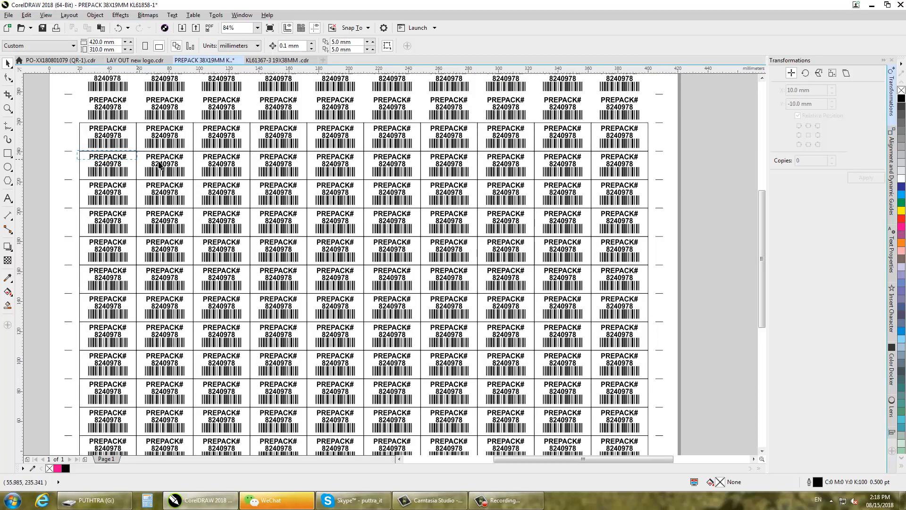
drag(160, 165, 639, 152)
key(Delete)
drag(400, 245, 392, 216)
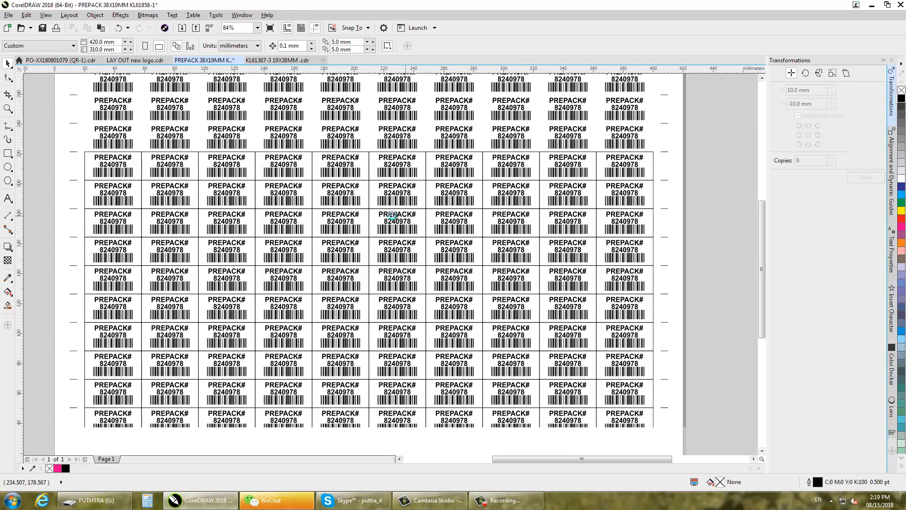
drag(83, 180, 639, 180)
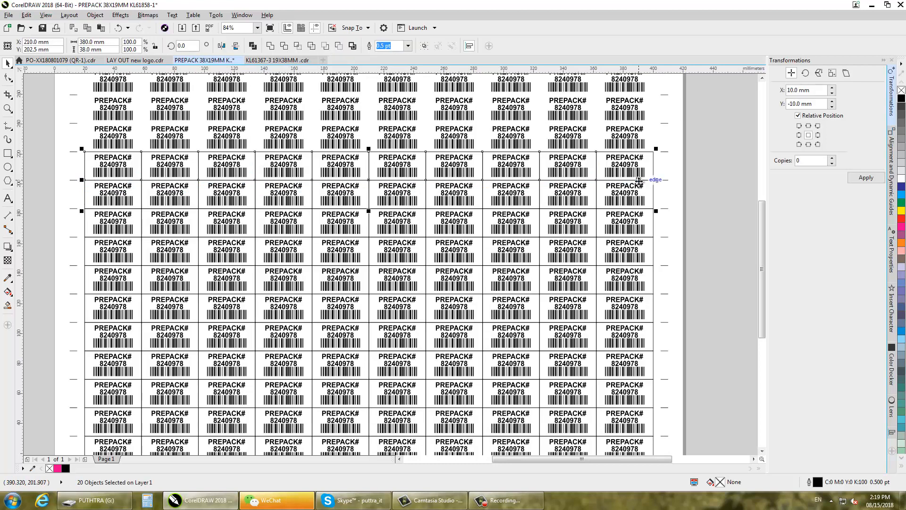
key(Delete)
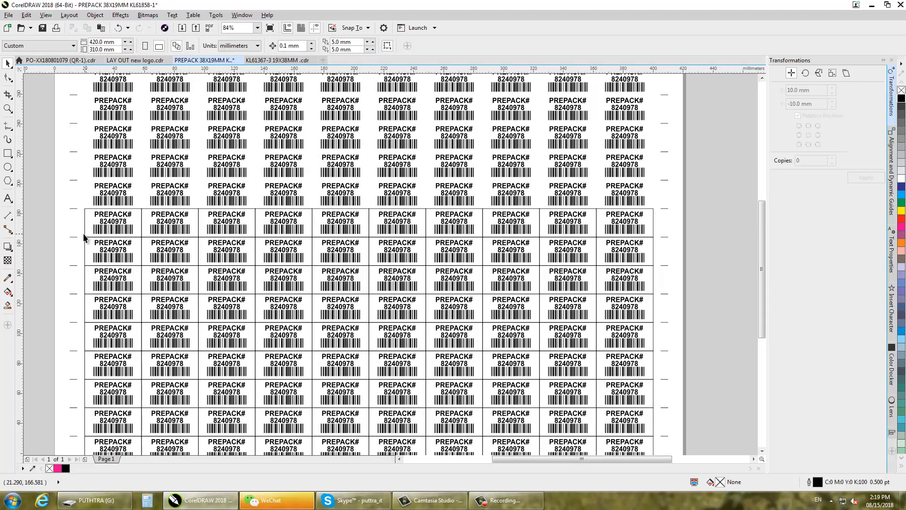
drag(80, 239, 653, 239)
key(Delete)
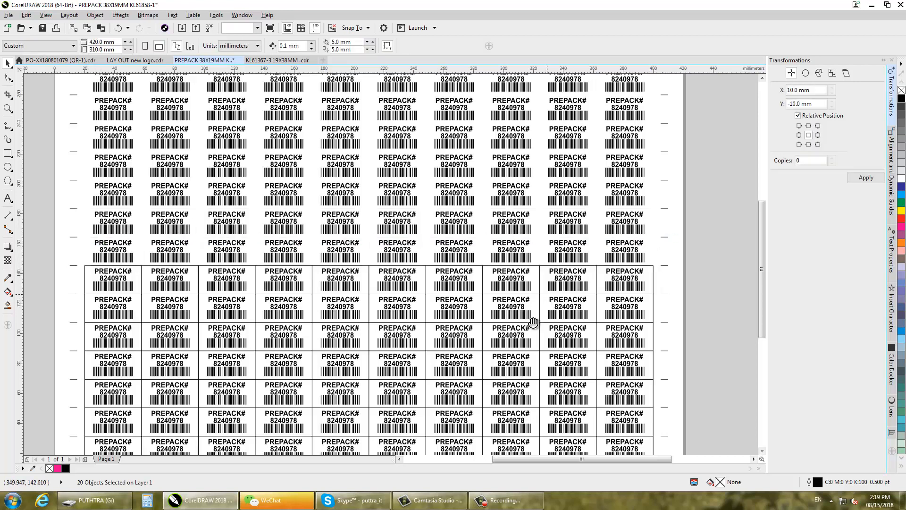
- Delete the remaining rows' cell outlines down to the bottom row
scroll(510, 204, down, 3)
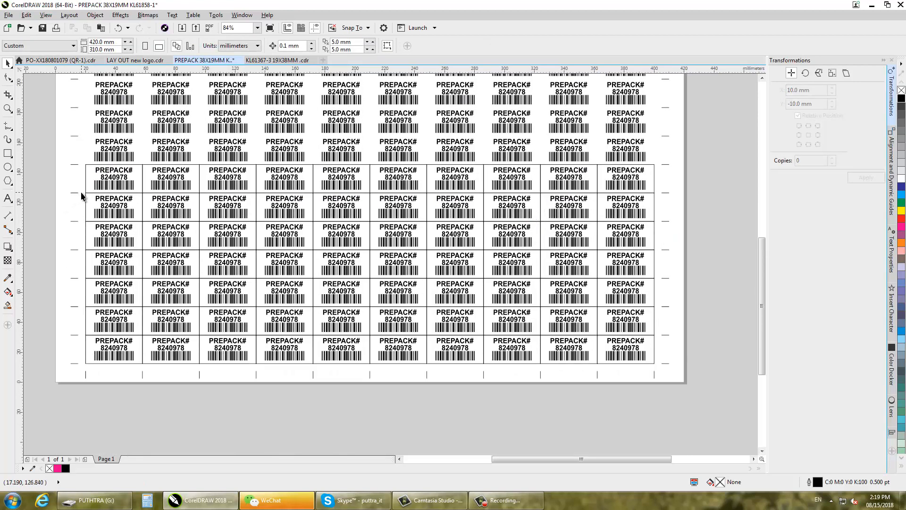
drag(110, 206, 623, 197)
key(Delete)
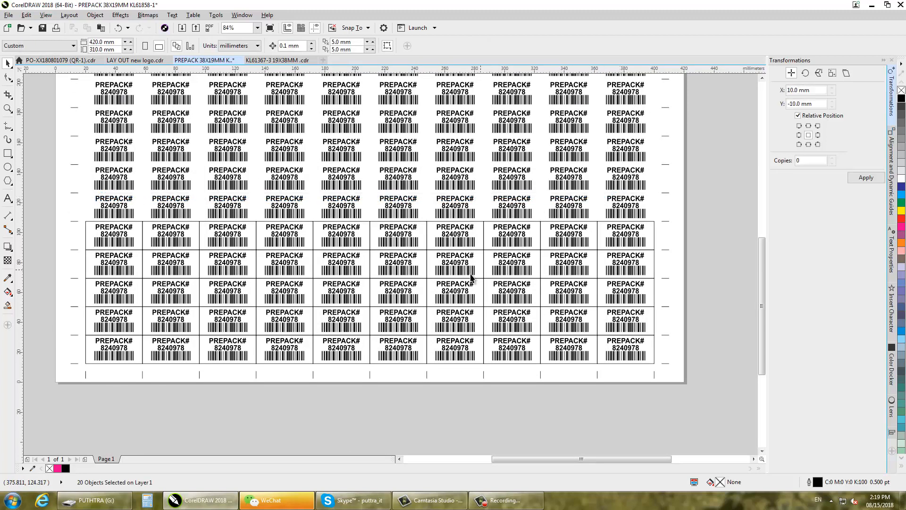
scroll(343, 227, down, 2)
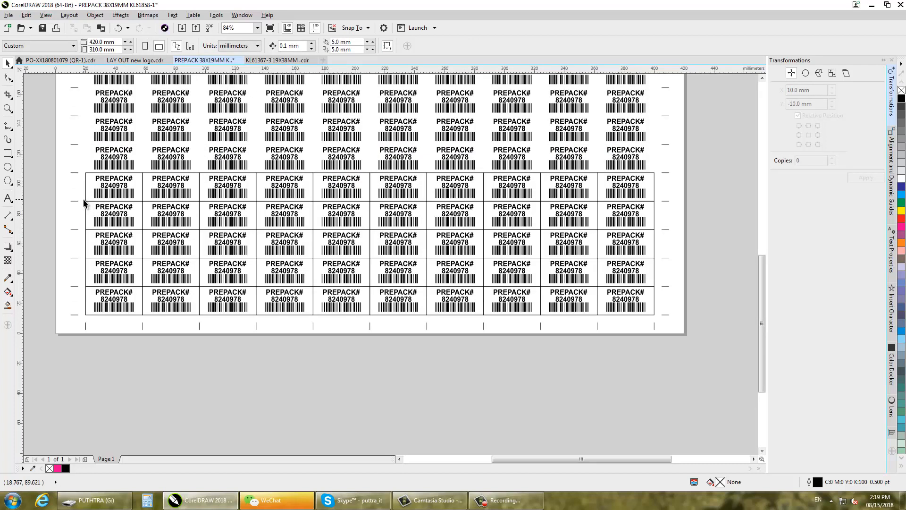
drag(217, 217, 615, 210)
drag(625, 205, 626, 206)
key(Delete)
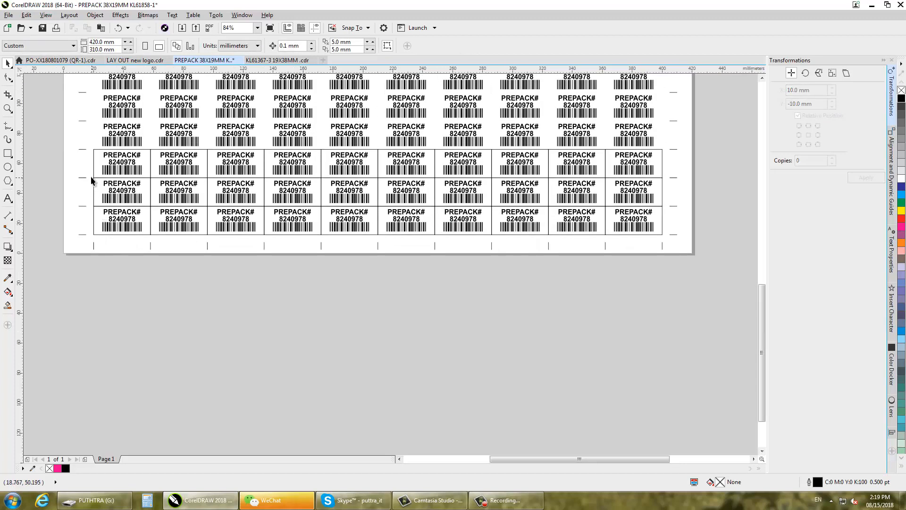
drag(91, 178, 645, 195)
key(Delete)
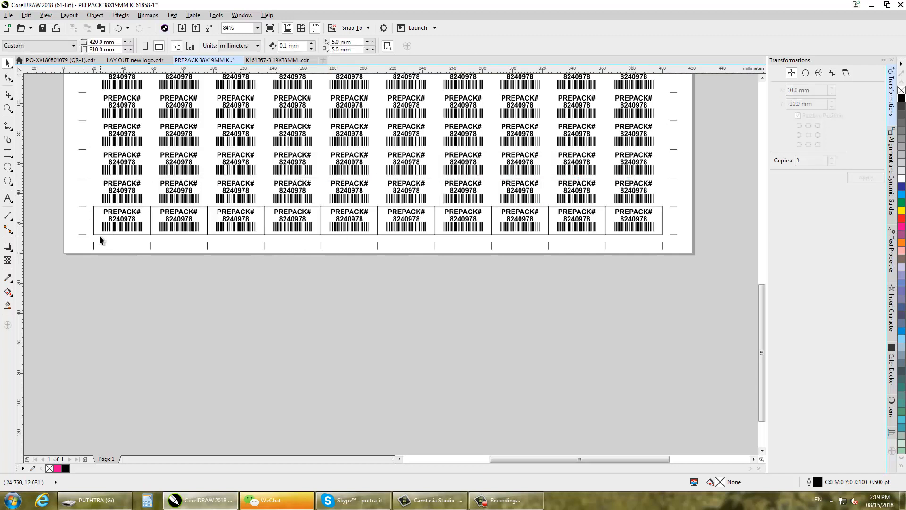
drag(99, 235, 655, 235)
key(Delete)
scroll(519, 236, up, 4)
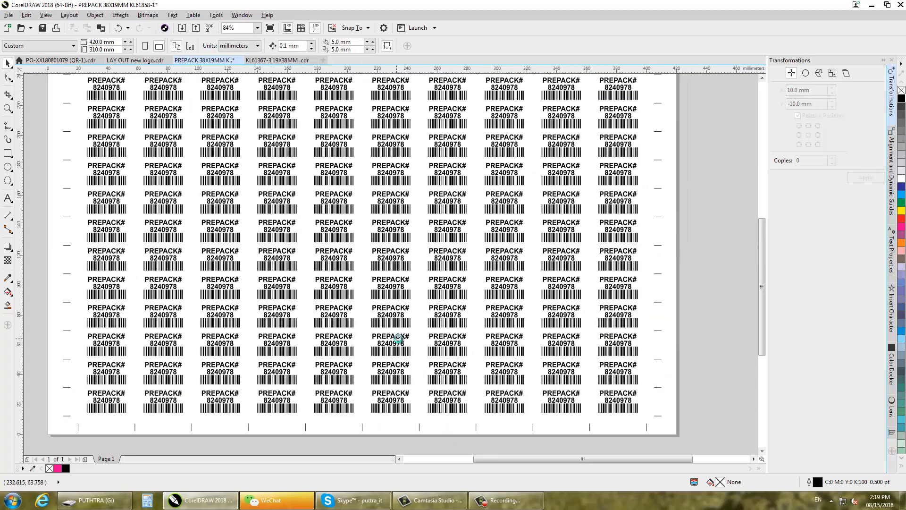
scroll(398, 339, down, 3)
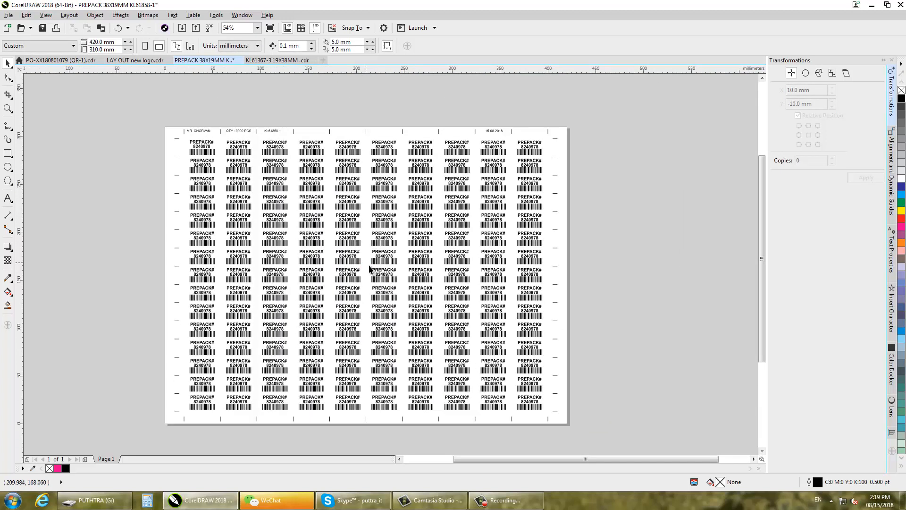